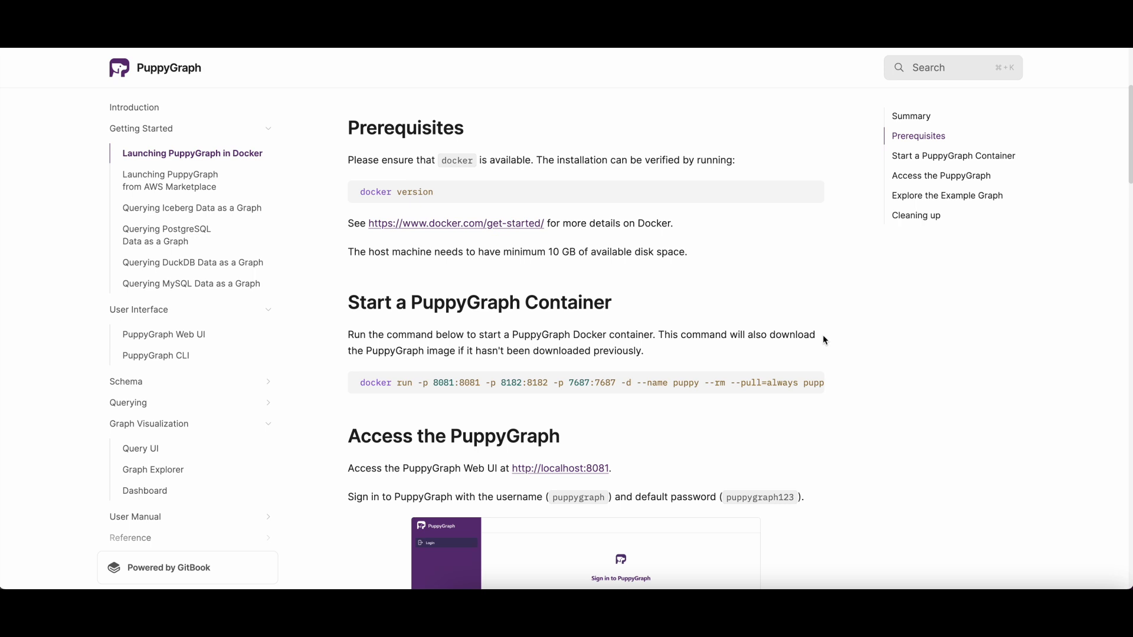
Step: Review the docker run command for starting a PuppyGraph container in the documentation
scroll(714, 308, "down", 1)
left_click_drag(361, 350, 855, 351)
scroll(854, 351, "down", 2)
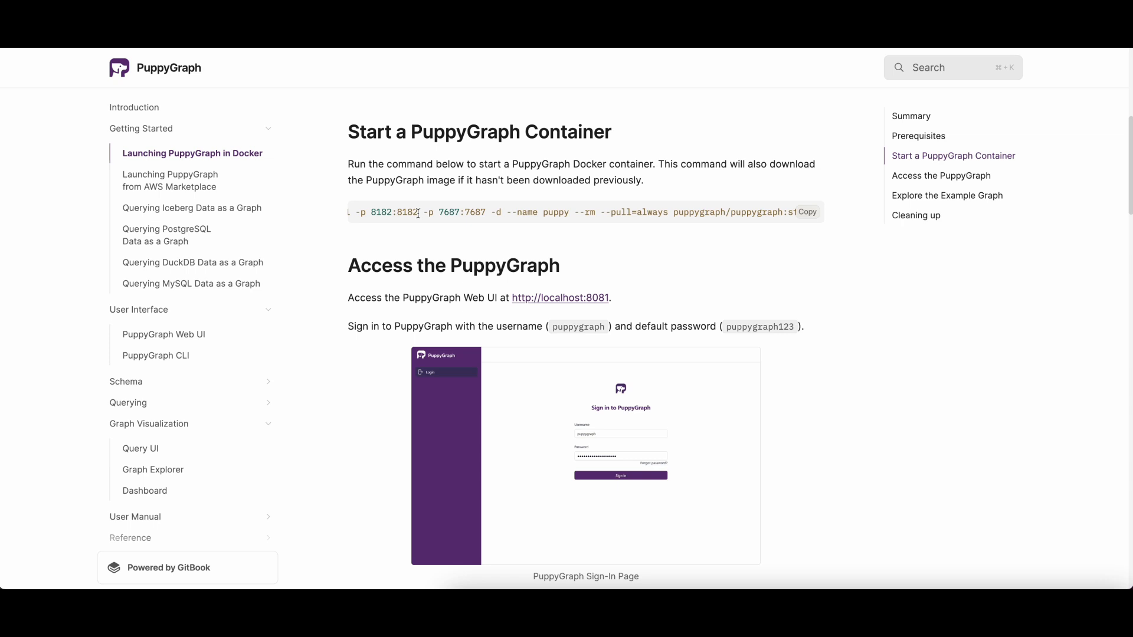
Step: Open the guide on launching PuppyGraph from AWS Marketplace and review its subscription and instance launch instructions
left_click(172, 190)
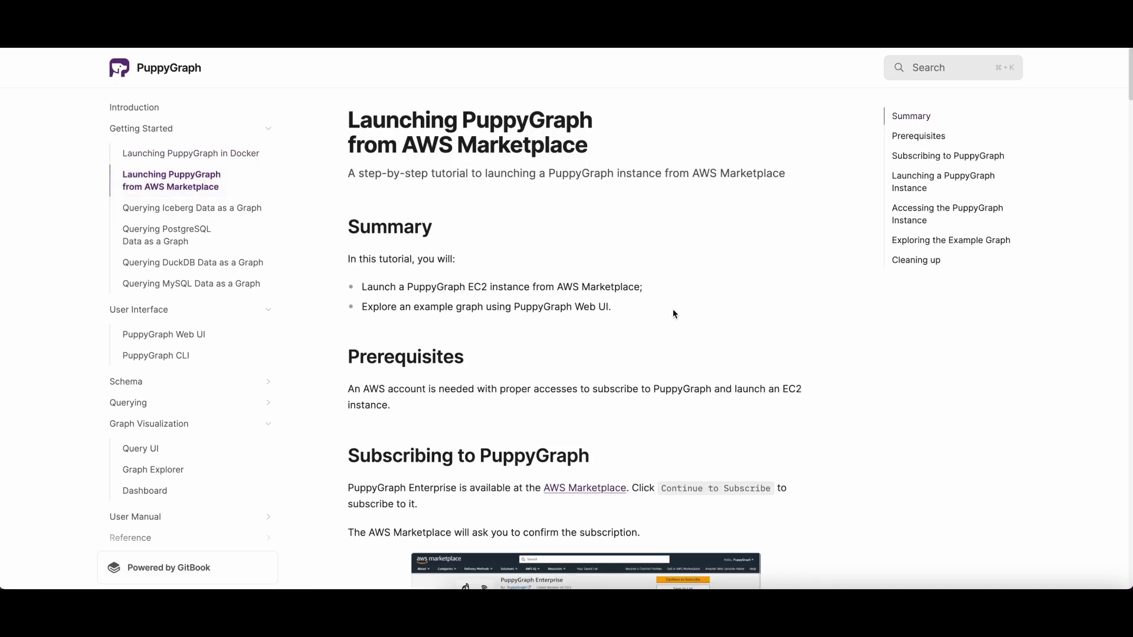
scroll(694, 316, "down", 3)
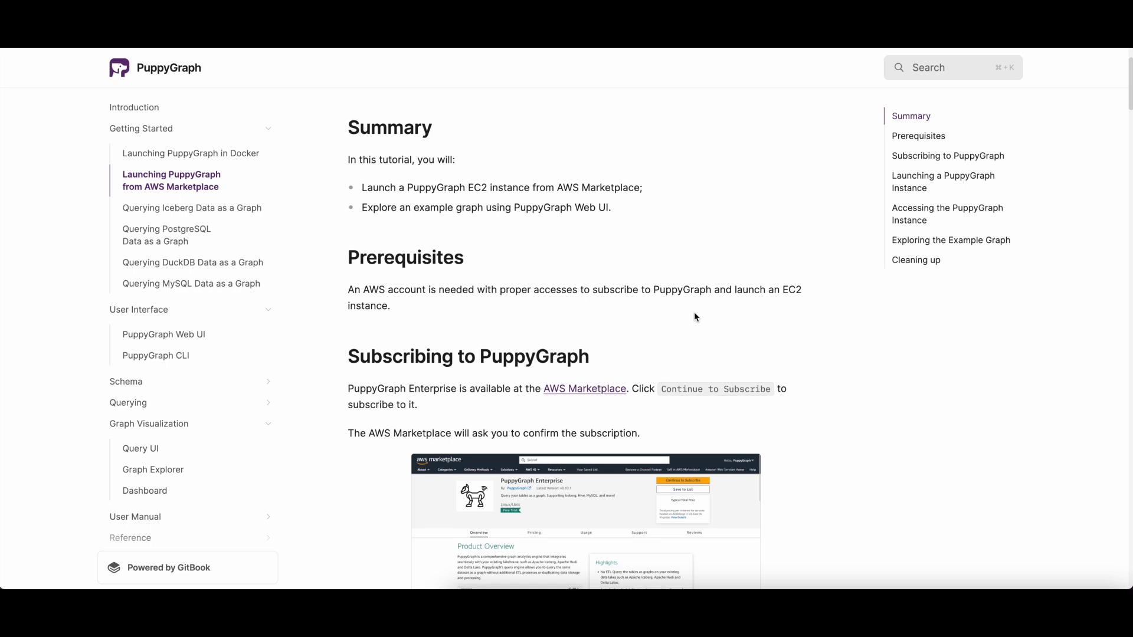
scroll(694, 323, "down", 6)
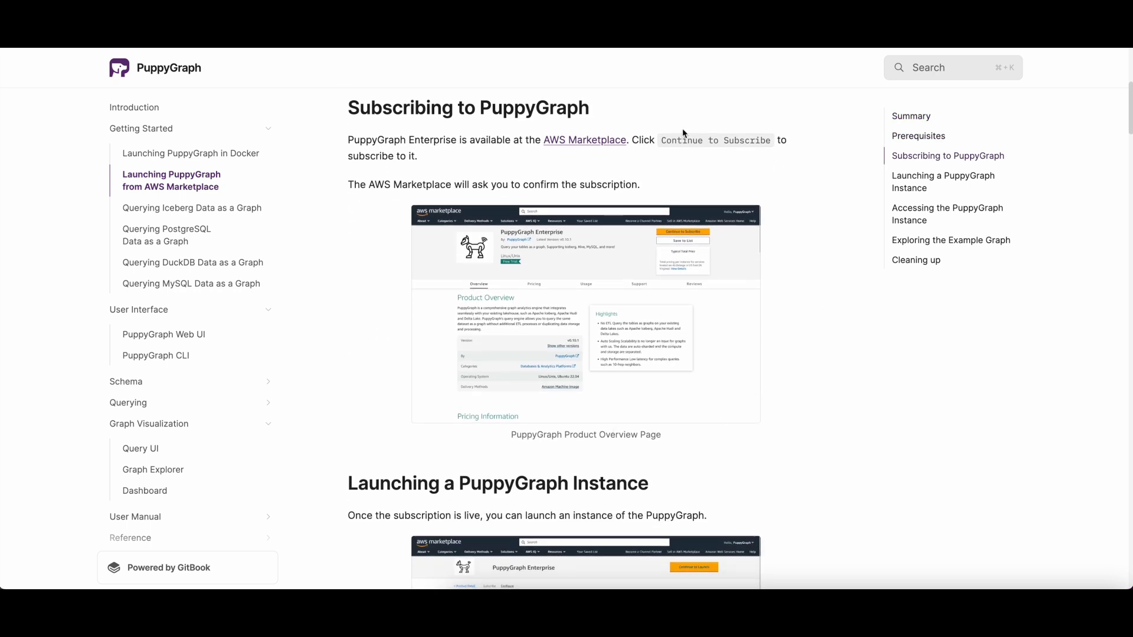
scroll(702, 444, "down", 3)
scroll(702, 444, "down", 5)
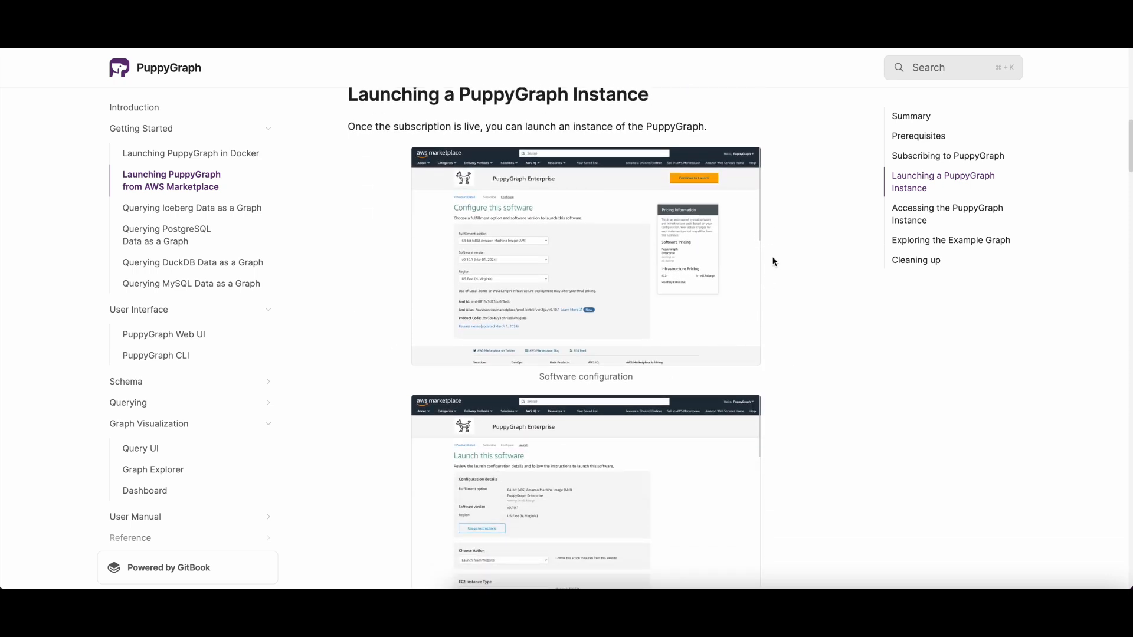
scroll(796, 410, "down", 10)
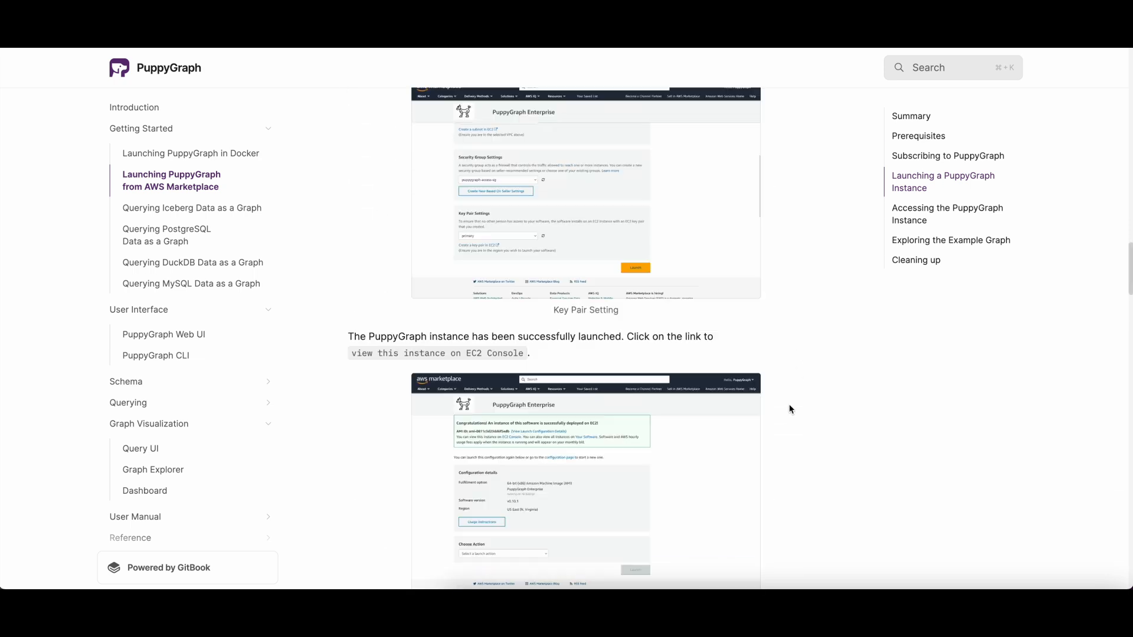
scroll(224, 394, "down", 1)
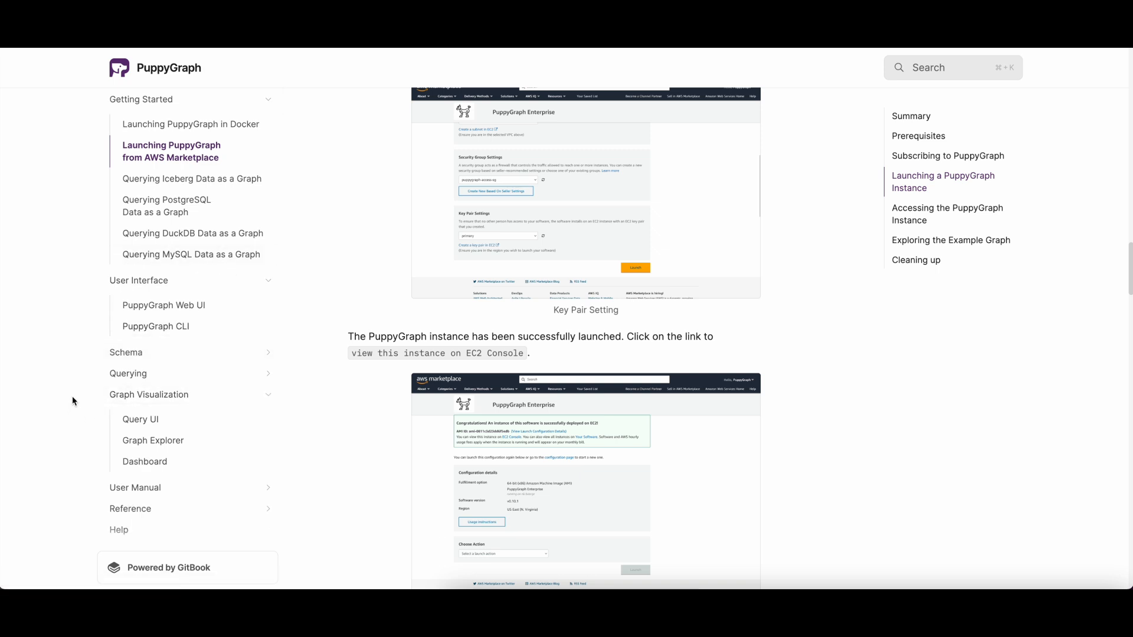
Step: Open the Schema documentation page and review its explanation of graph concepts
left_click(127, 360)
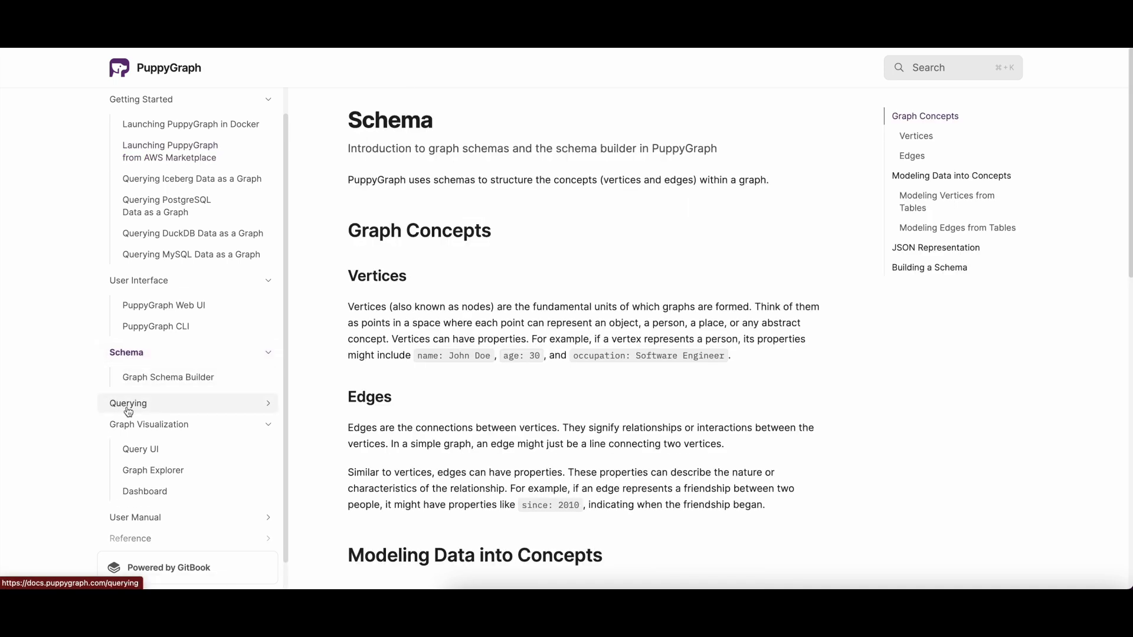
scroll(136, 427, "down", 1)
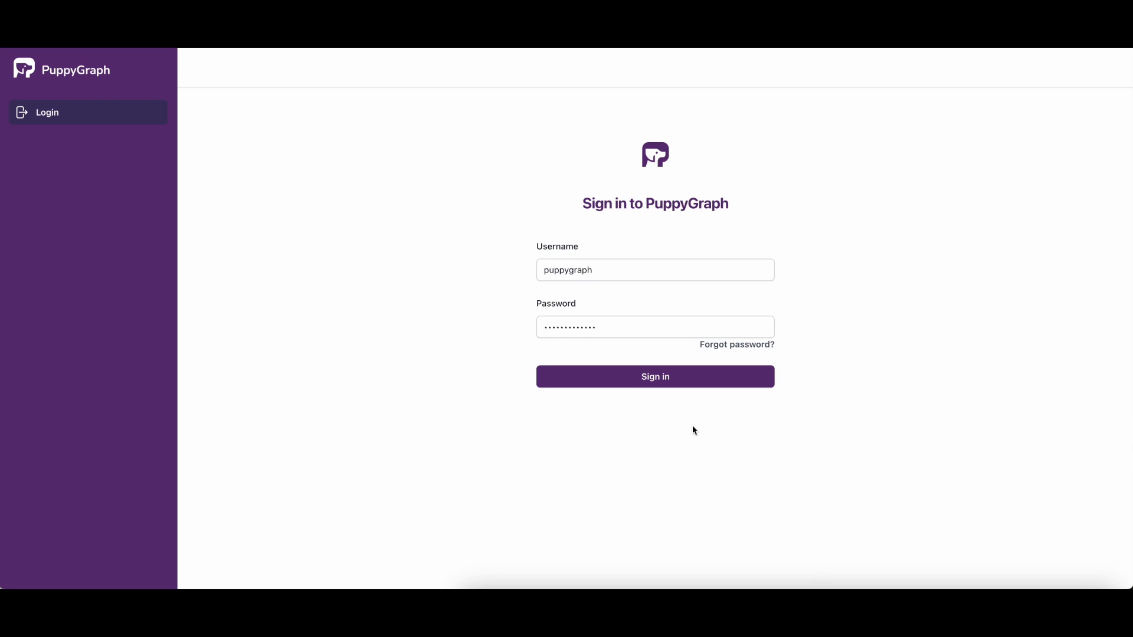
Step: Sign in to PuppyGraph with the prefilled credentials
left_click(677, 382)
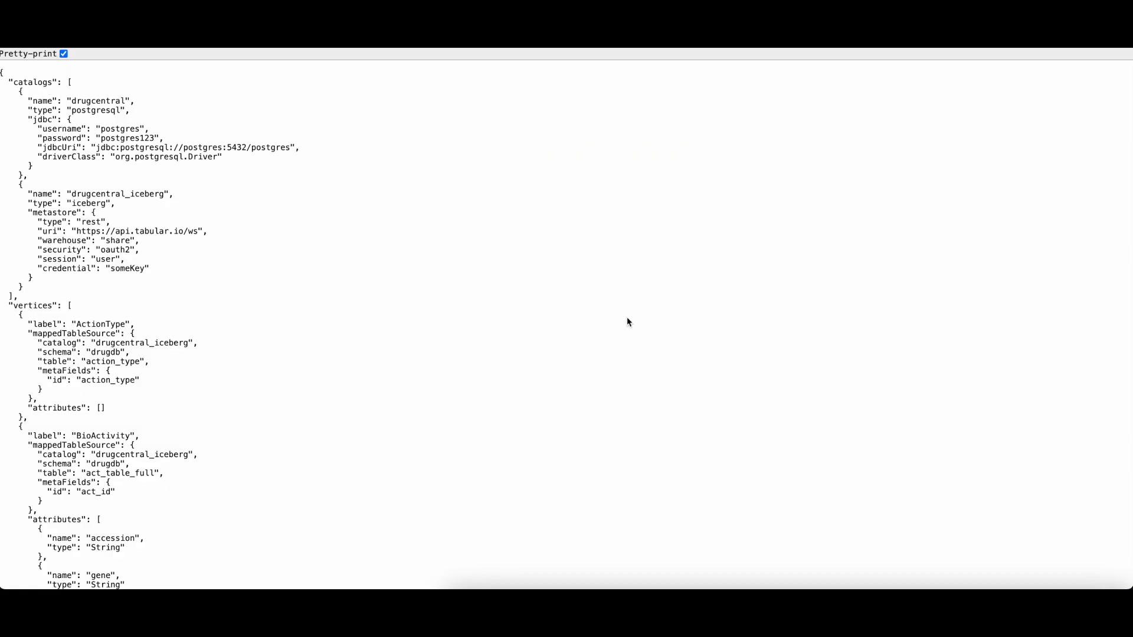
Step: Search the schema JSON for "edge" and return to the start of the file
key("super+f")
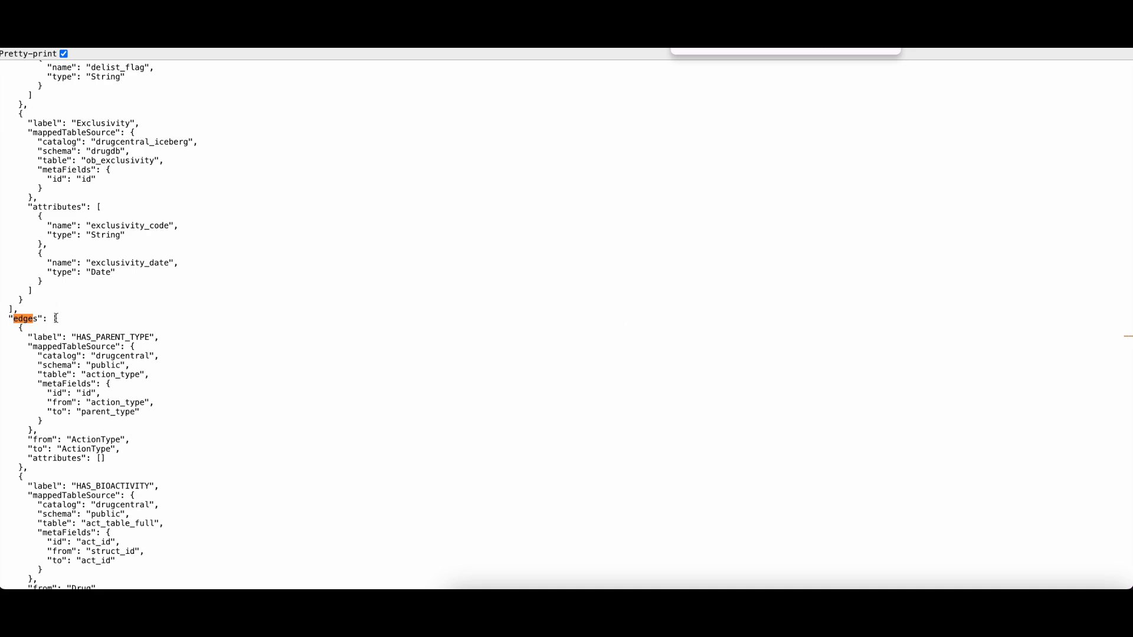
scroll(118, 278, "up", 5)
scroll(122, 267, "up", 20)
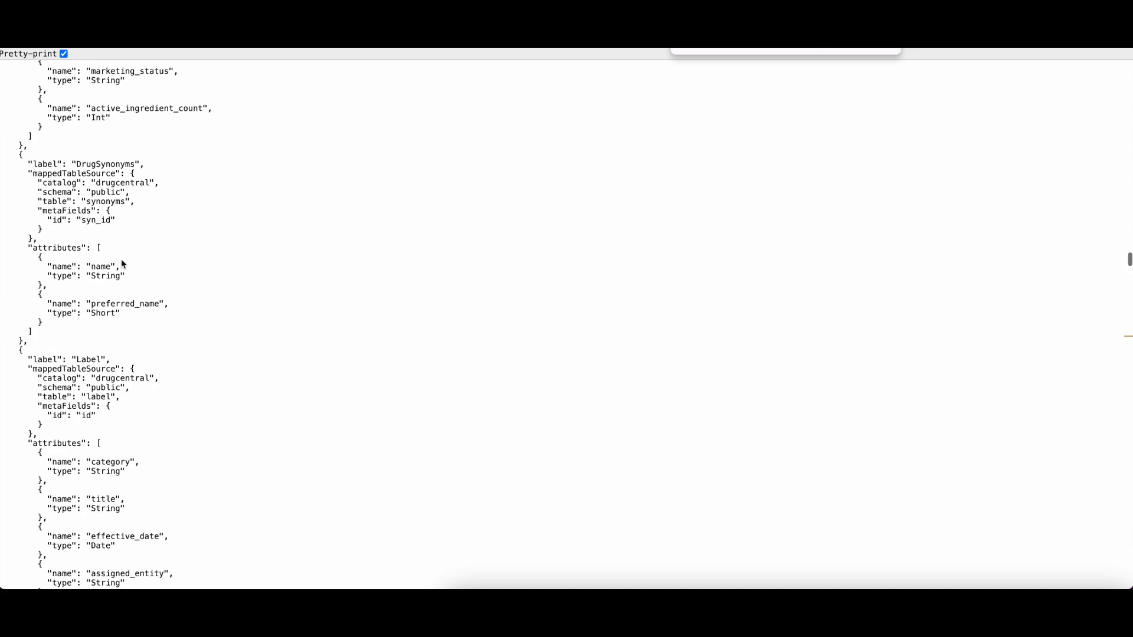
scroll(122, 267, "up", 5)
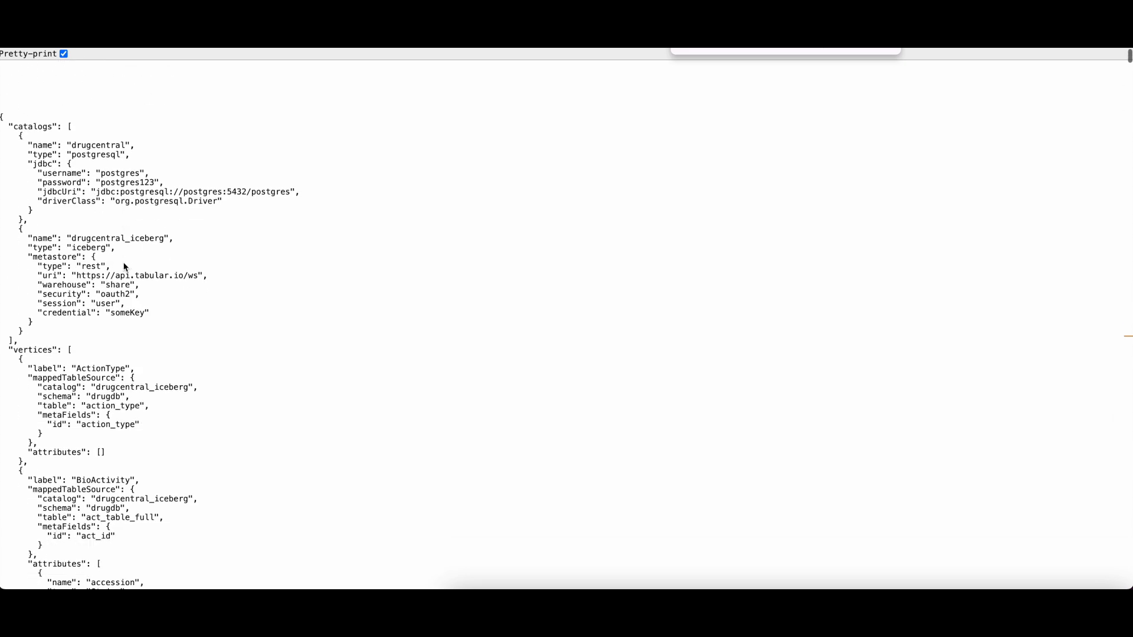
Step: Examine the names, types and connection settings of the PostgreSQL and Iceberg catalogs in the schema JSON
left_click(26, 97)
left_click_drag(26, 96, 145, 98)
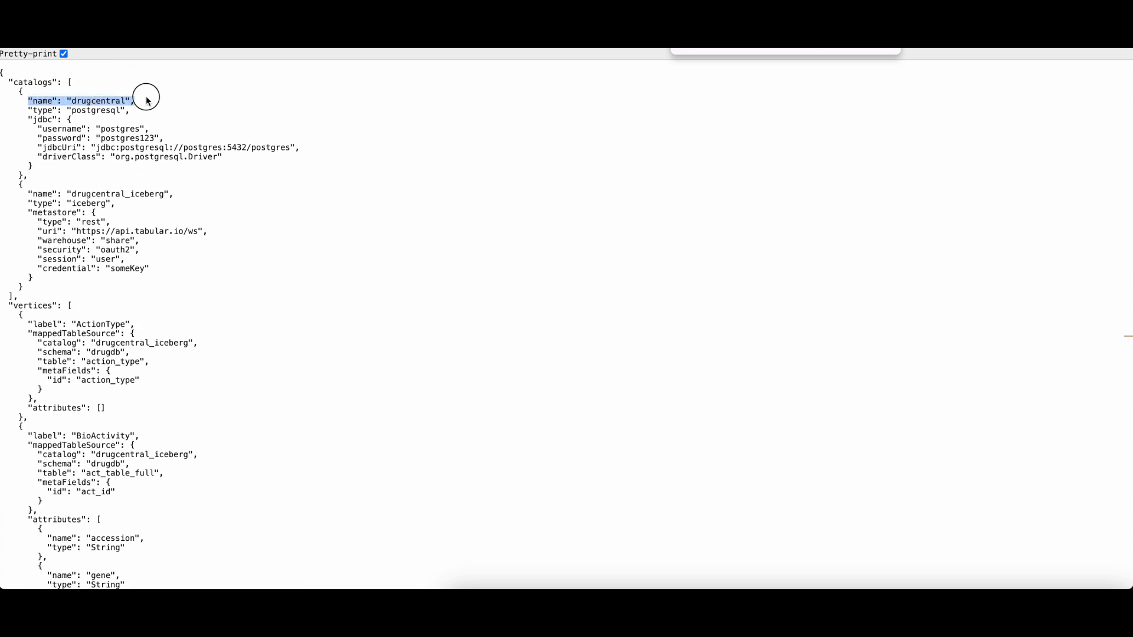
double_click(94, 110)
double_click(90, 204)
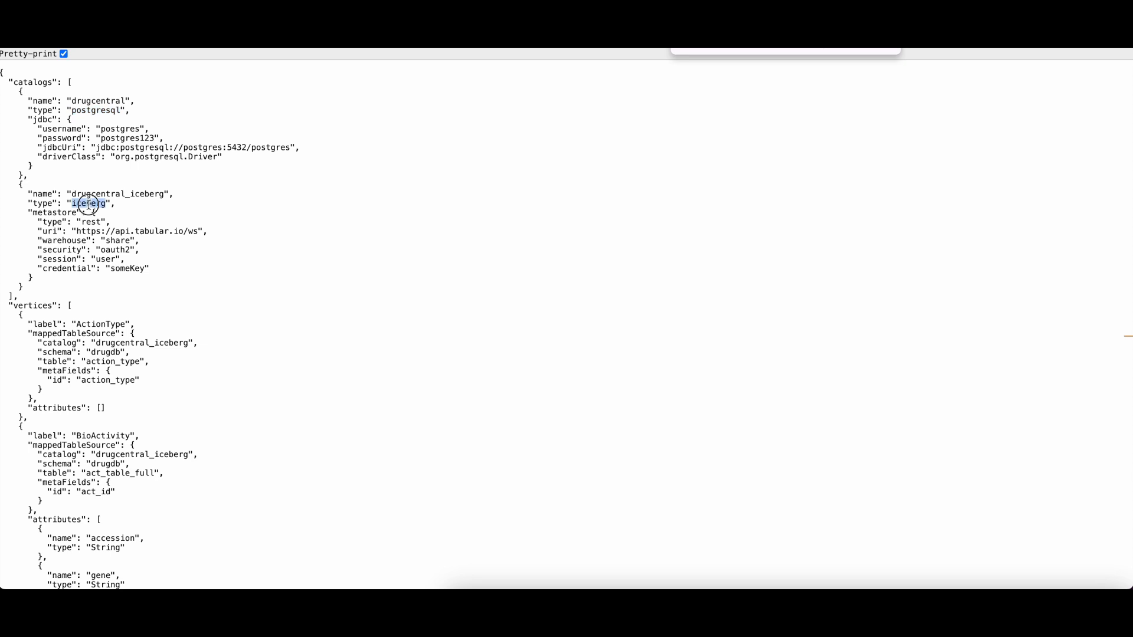
left_click(132, 232)
left_click_drag(23, 119, 221, 157)
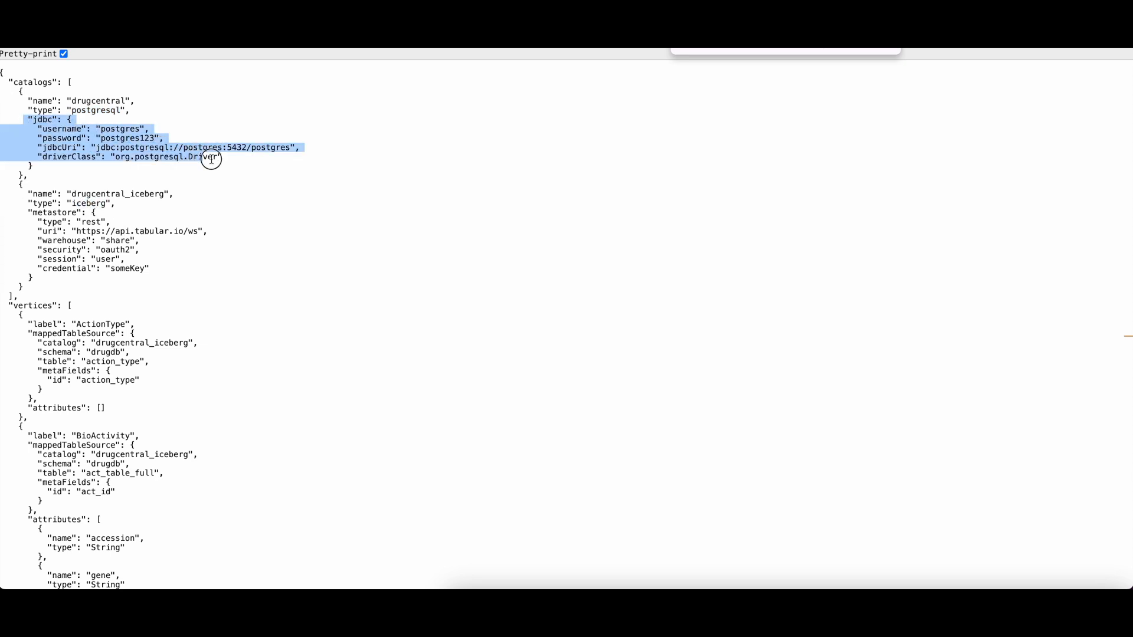
left_click(80, 135)
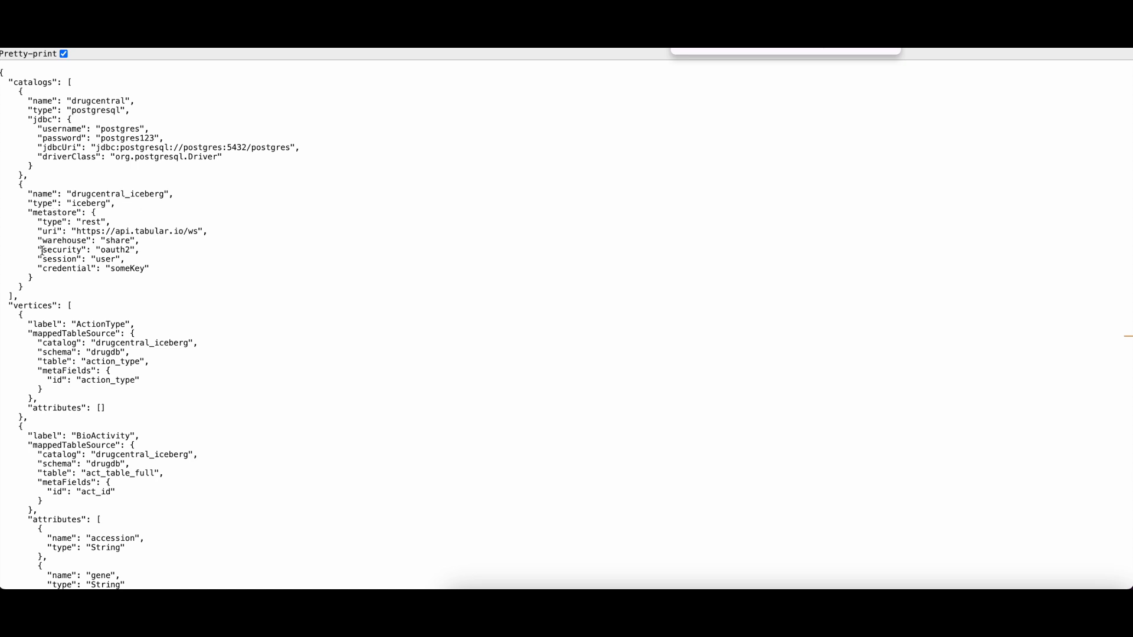
left_click_drag(24, 211, 171, 266)
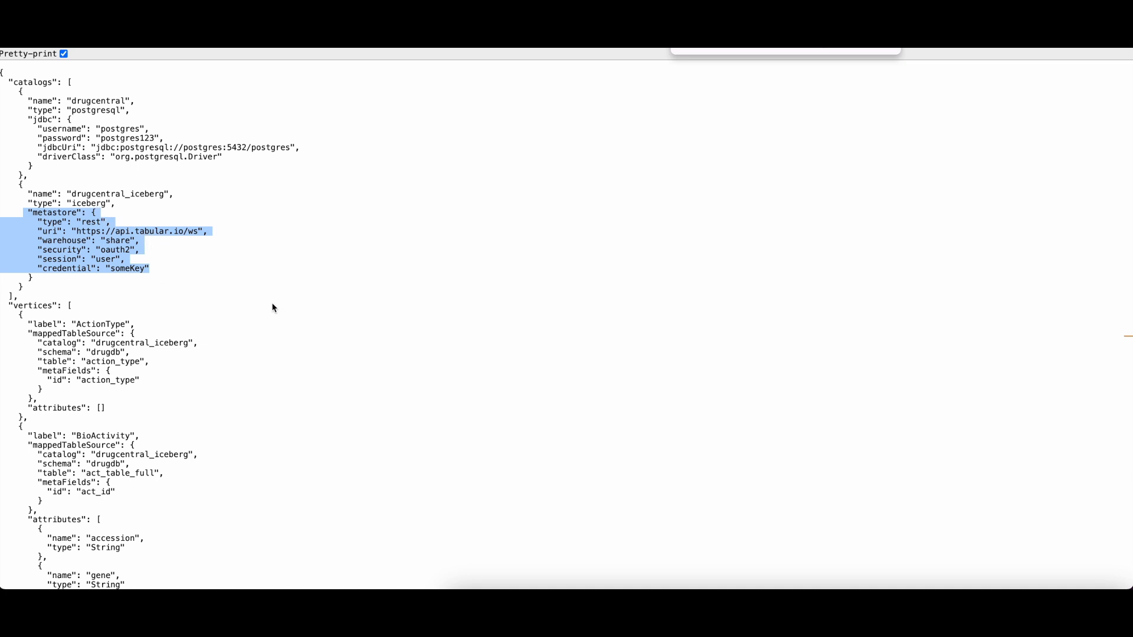
Step: Examine the ActionType vertex's label and mapped table source in the schema JSON
scroll(274, 307, "down", 2)
left_click(66, 248)
left_click_drag(37, 248, 70, 248)
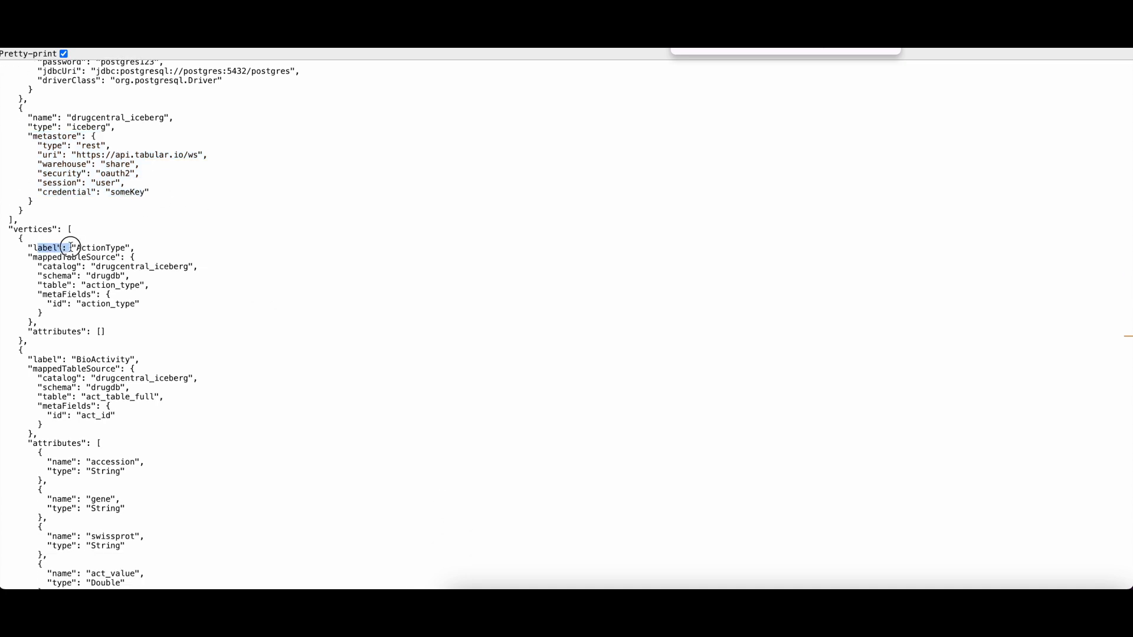
left_click(36, 257)
left_click_drag(28, 257, 109, 313)
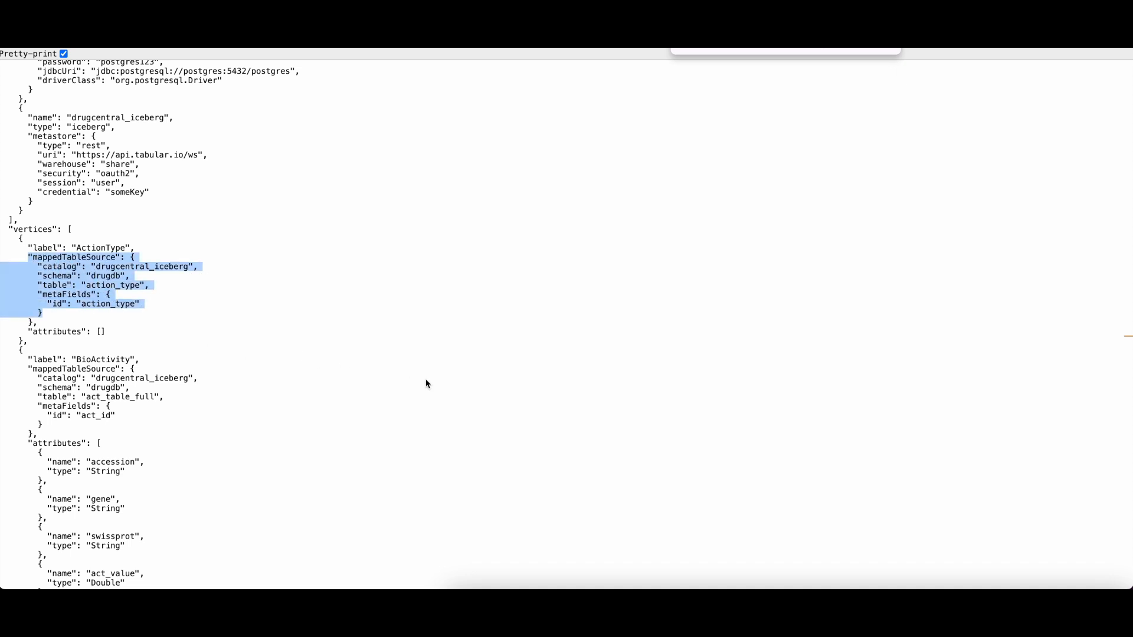
Step: Jump to the edges section and examine the HAS_PARENT_TYPE edge's label and mapped table source
scroll(426, 383, "down", 1)
left_click(858, 52)
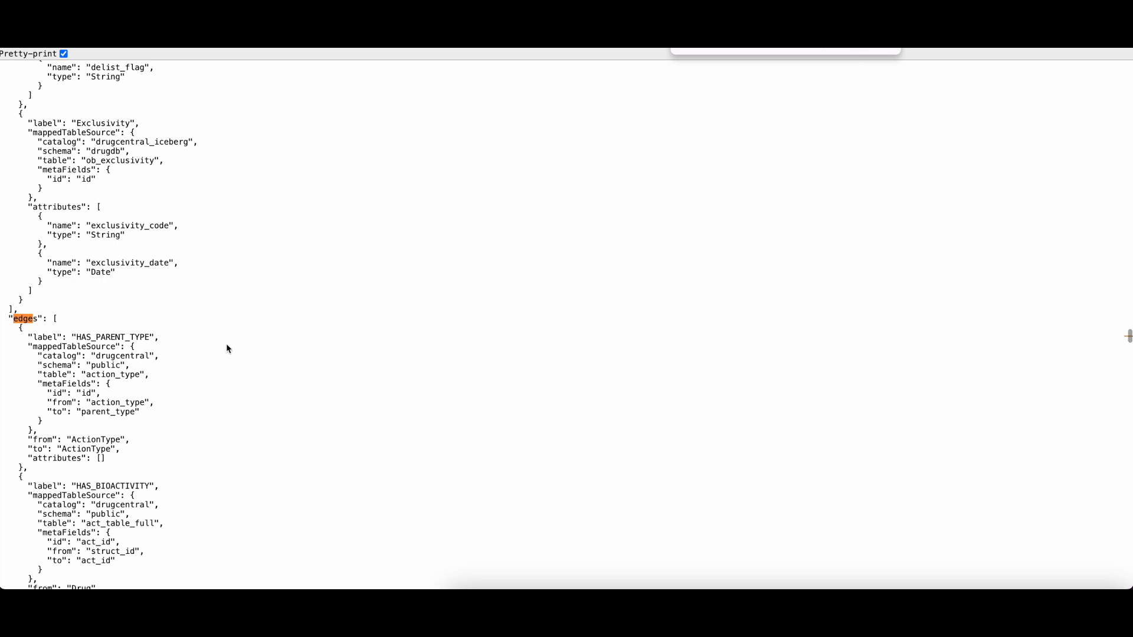
left_click_drag(26, 337, 158, 336)
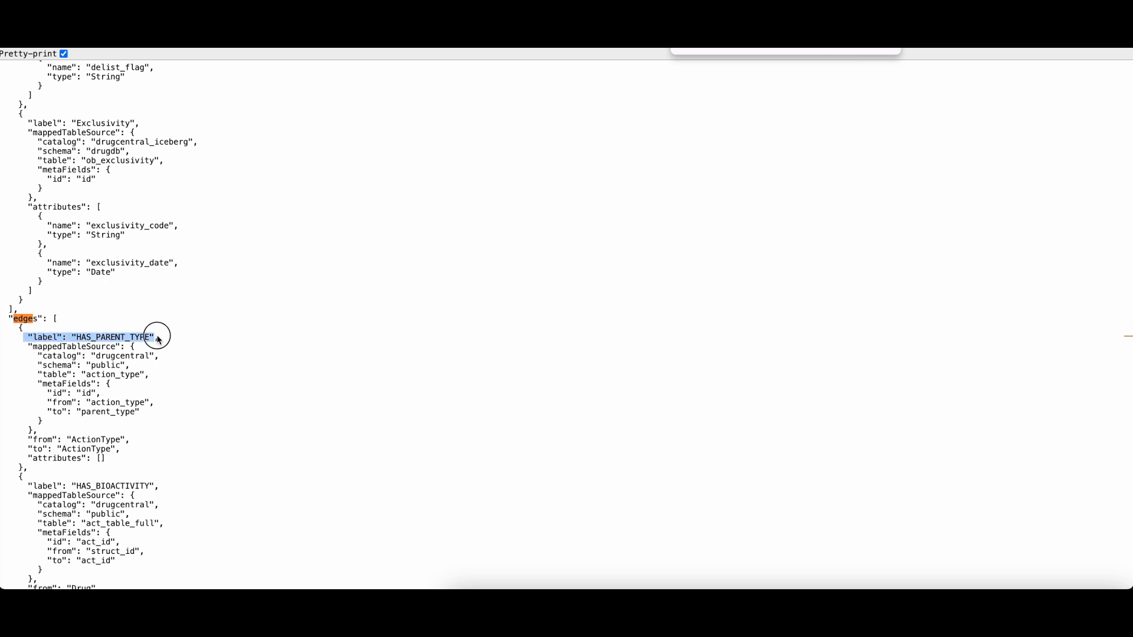
left_click(31, 344)
left_click_drag(31, 344, 168, 411)
left_click(169, 411)
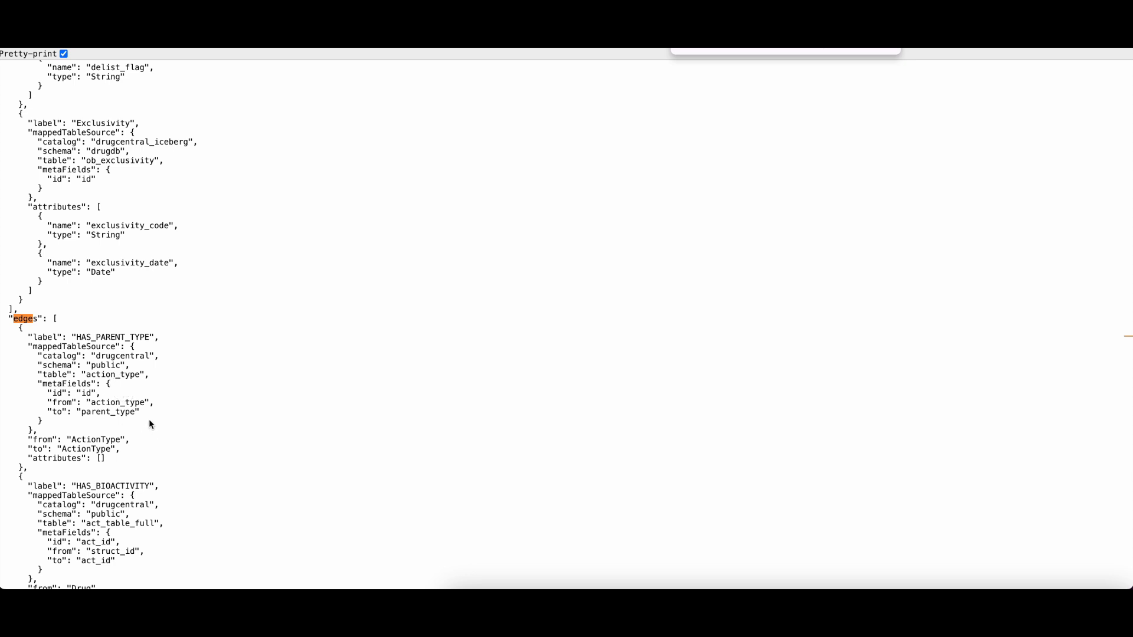
left_click(889, 48)
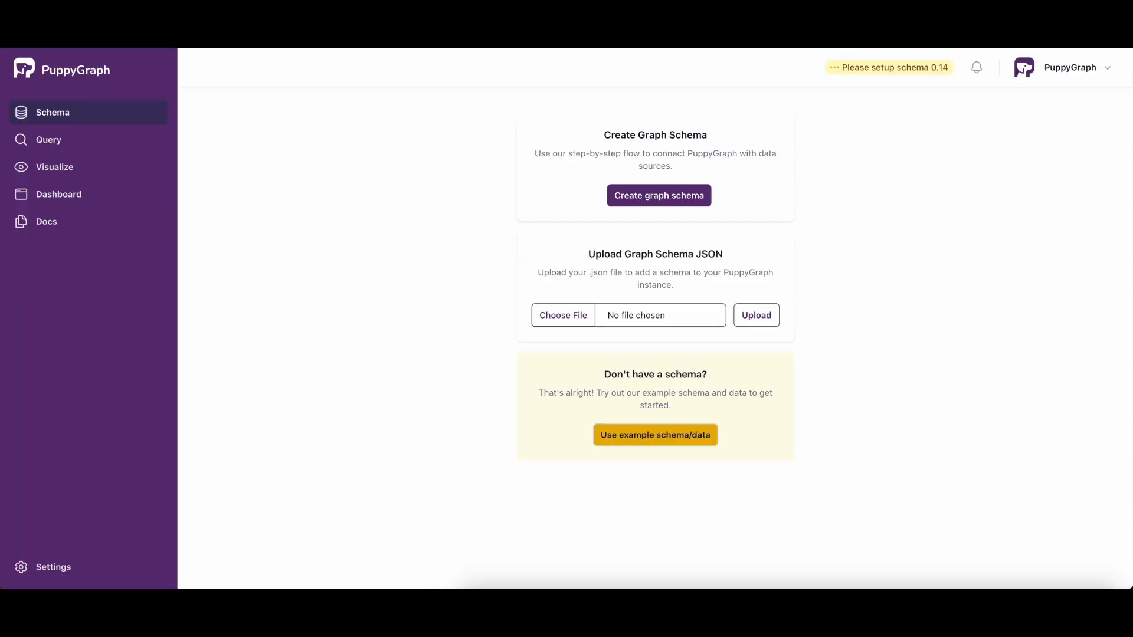
Step: Upload drugcentral_hybrid.json from the DrugCentral folder as the graph schema
left_click(659, 315)
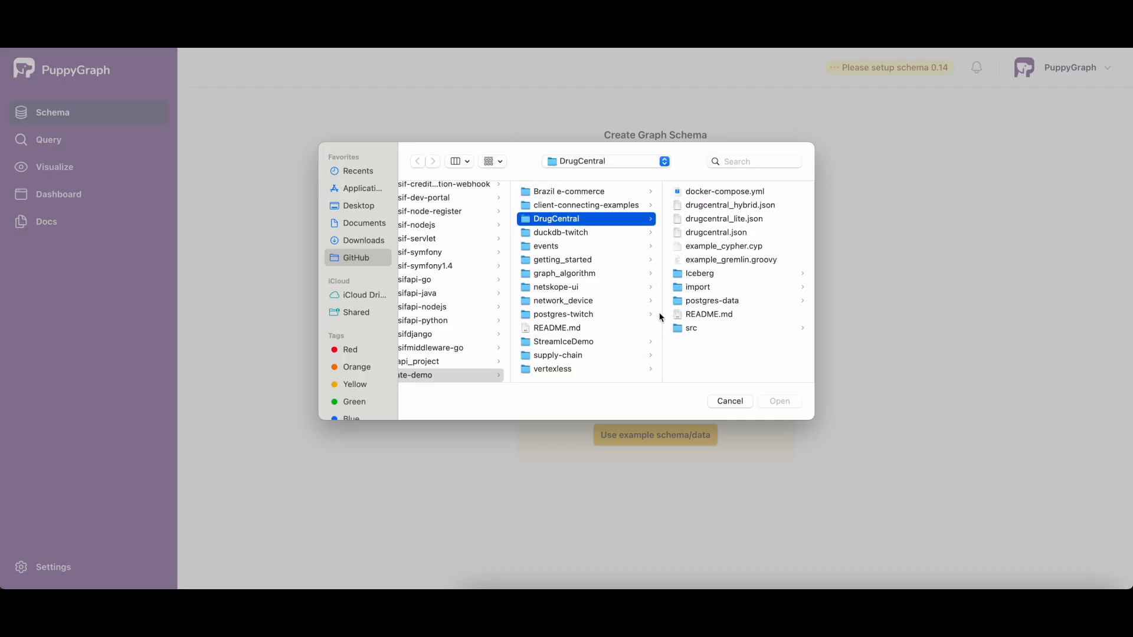
left_click(746, 205)
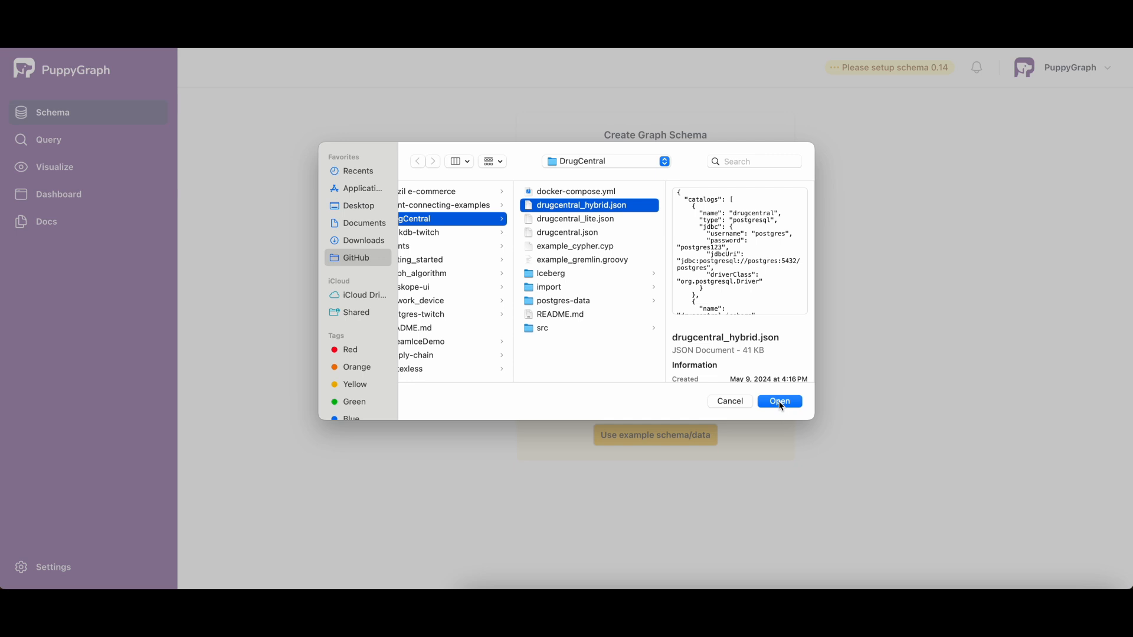
left_click(780, 402)
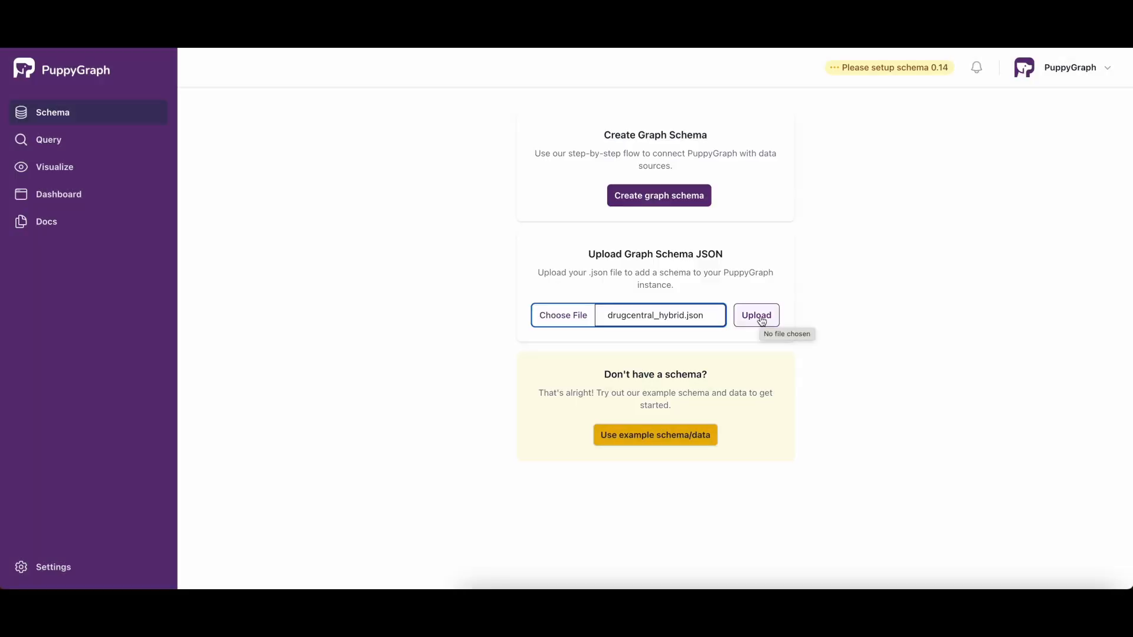
left_click(761, 318)
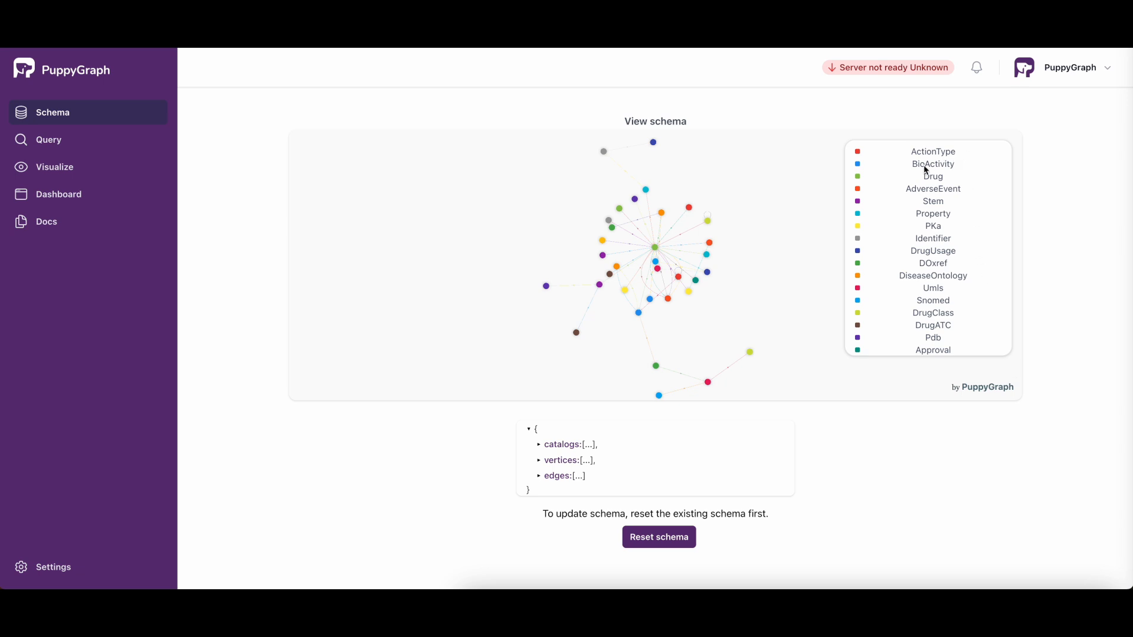
Step: Review the schema graph's legend and inspect the data sources of the ParentMolecule and DiseaseOntology nodes
scroll(947, 260, "down", 10)
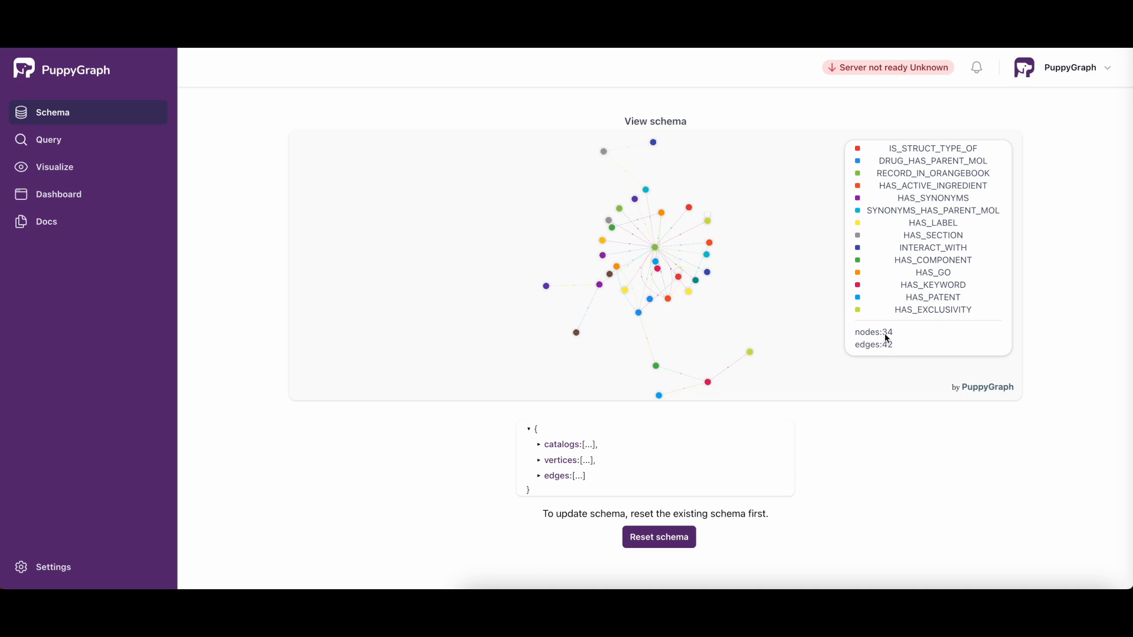
scroll(886, 338, "up", 2)
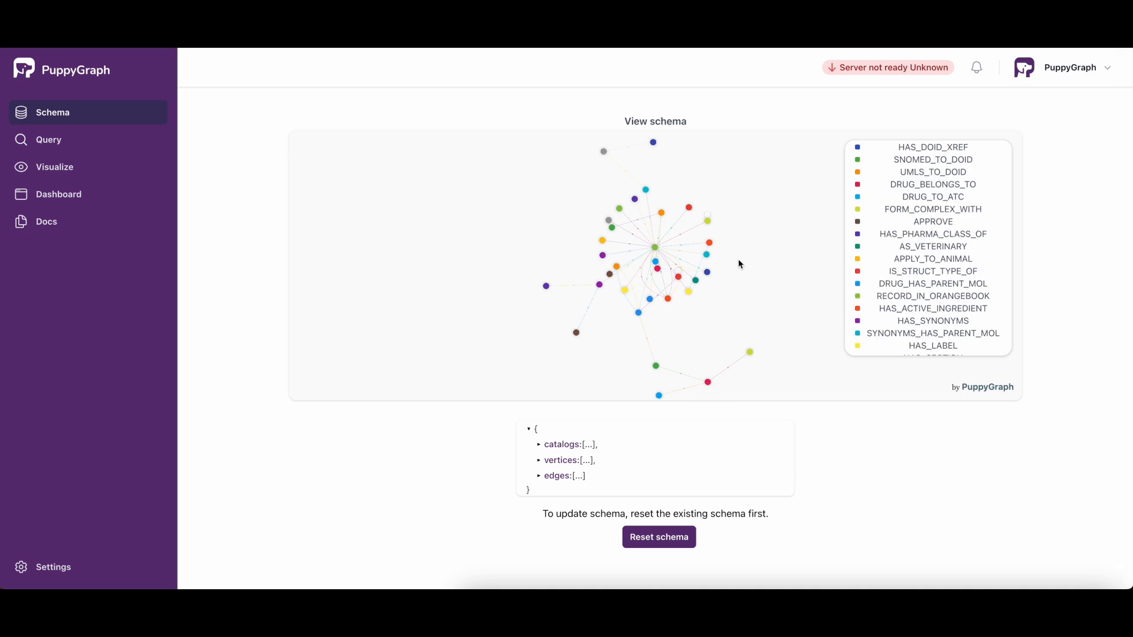
mouse_move(710, 248)
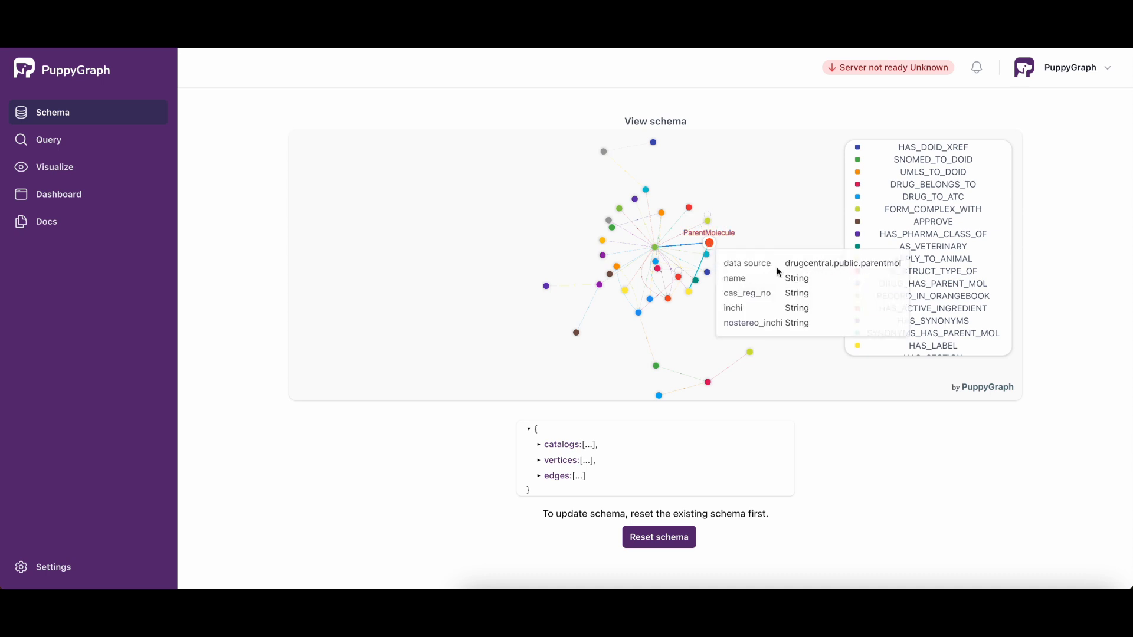
mouse_move(661, 212)
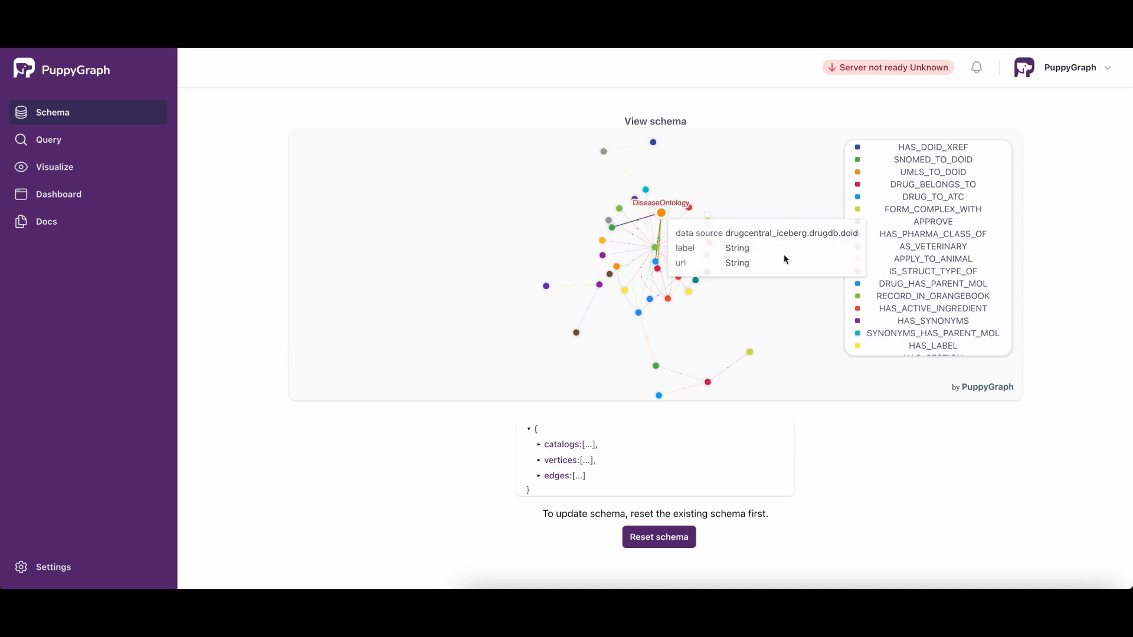
left_click(759, 299)
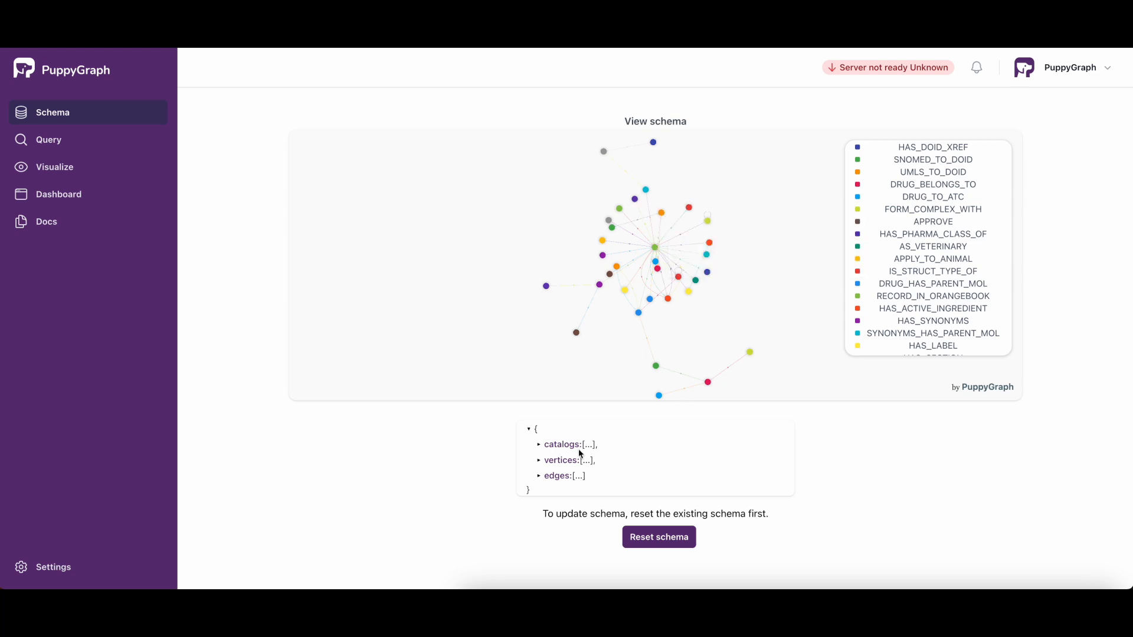
Step: Expand the catalogs in the uploaded schema's JSON and examine the drugcentral and drugcentral_iceberg definitions
left_click(539, 445)
scroll(627, 493, "down", 5)
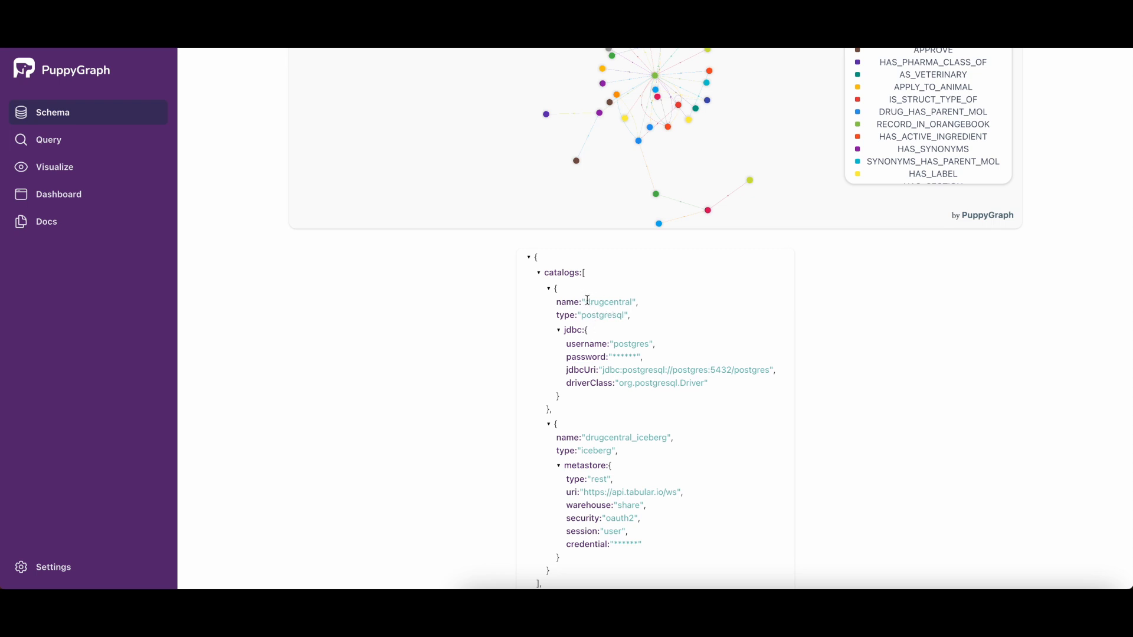
left_click(634, 303)
scroll(675, 425, "down", 1)
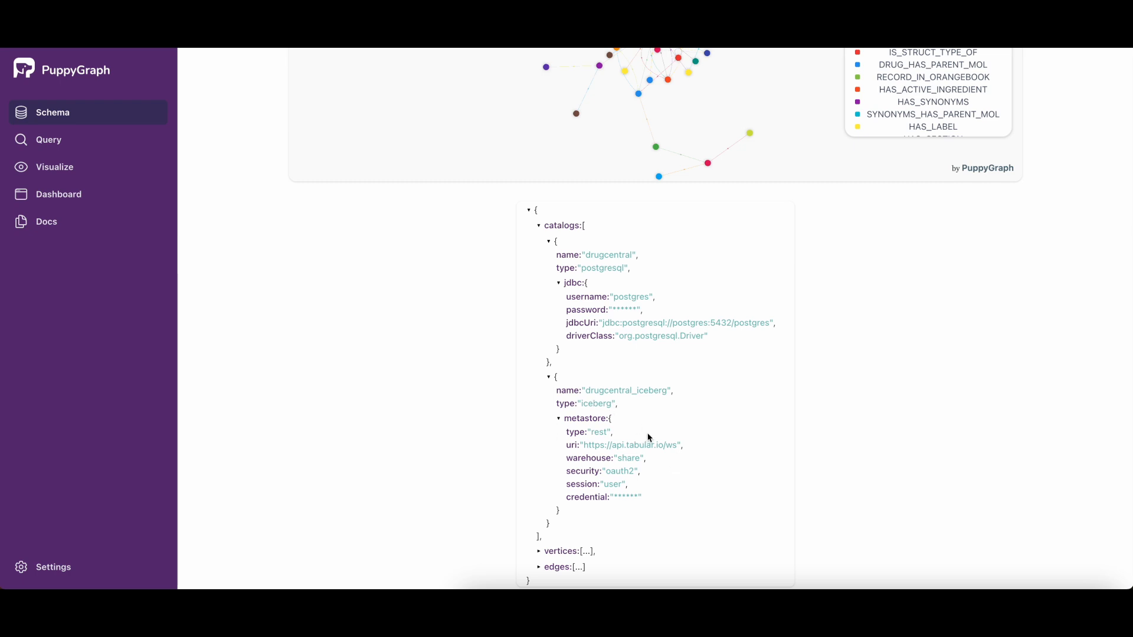
Step: Finish viewing the schema JSON and open the dashboard to review its count, label, graph and vertex sample tiles
scroll(647, 440, "down", 1)
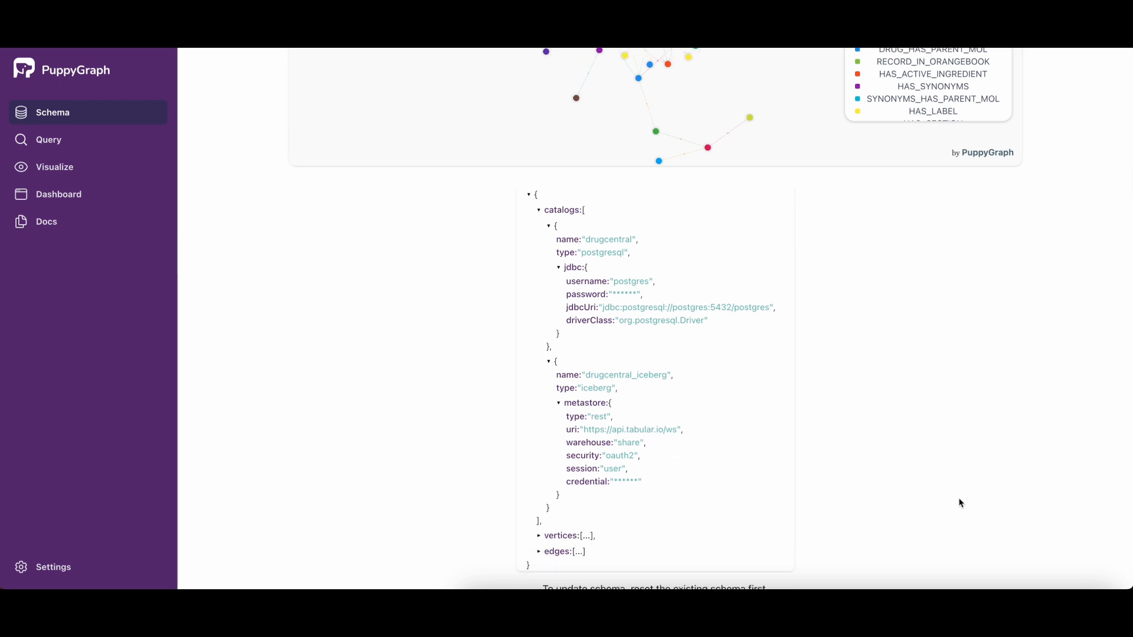
scroll(959, 499, "down", 1)
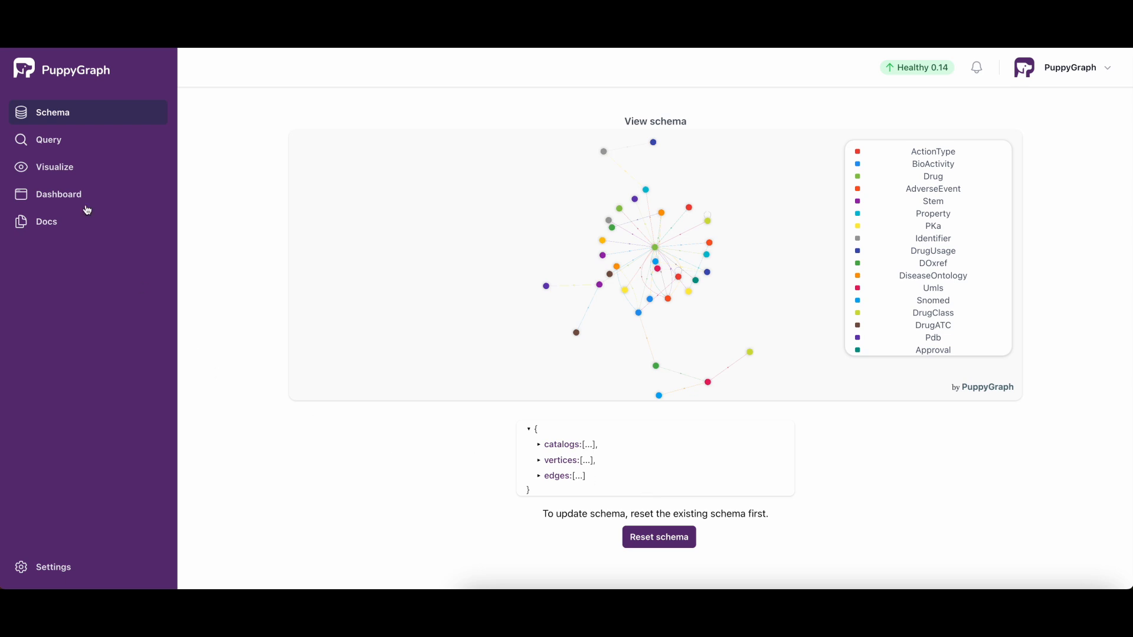
left_click(66, 194)
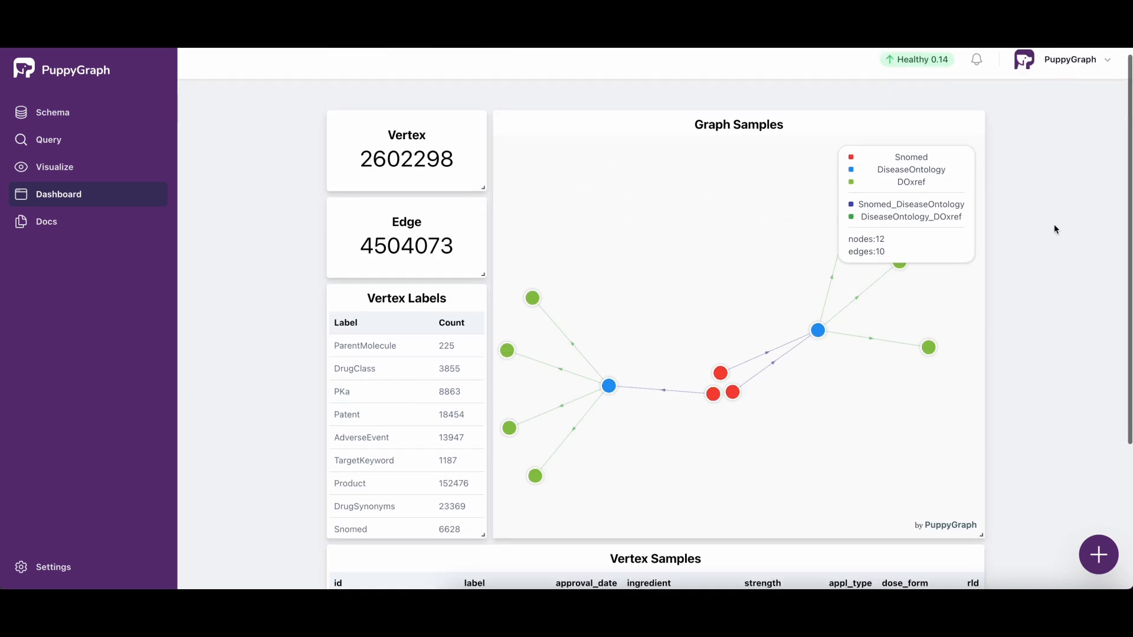
scroll(1057, 228, "down", 3)
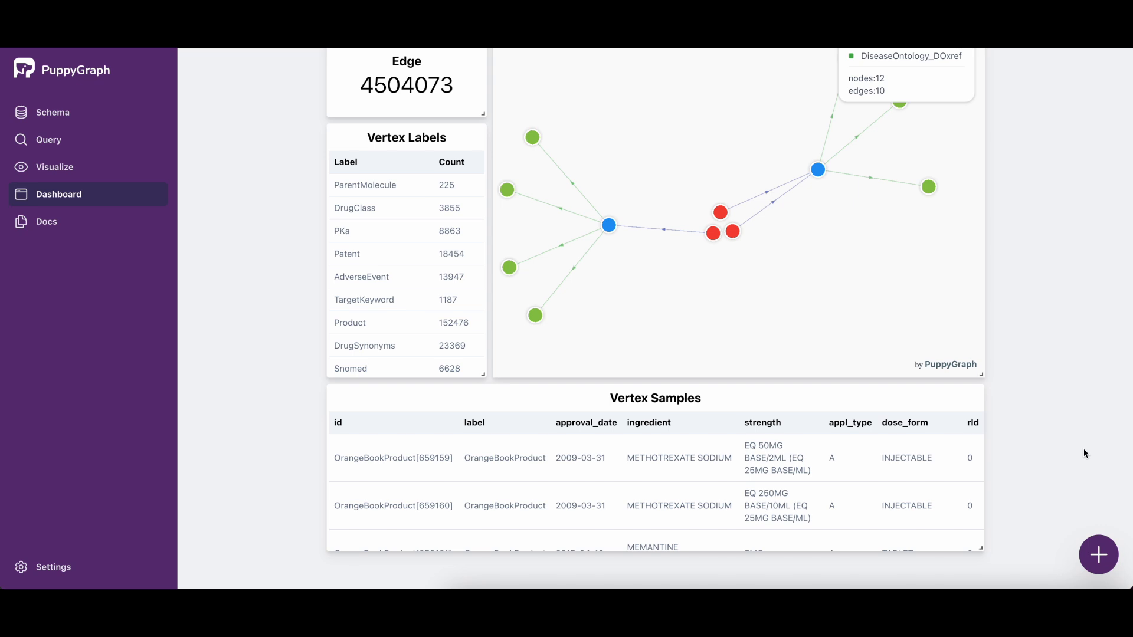
scroll(1084, 452, "up", 5)
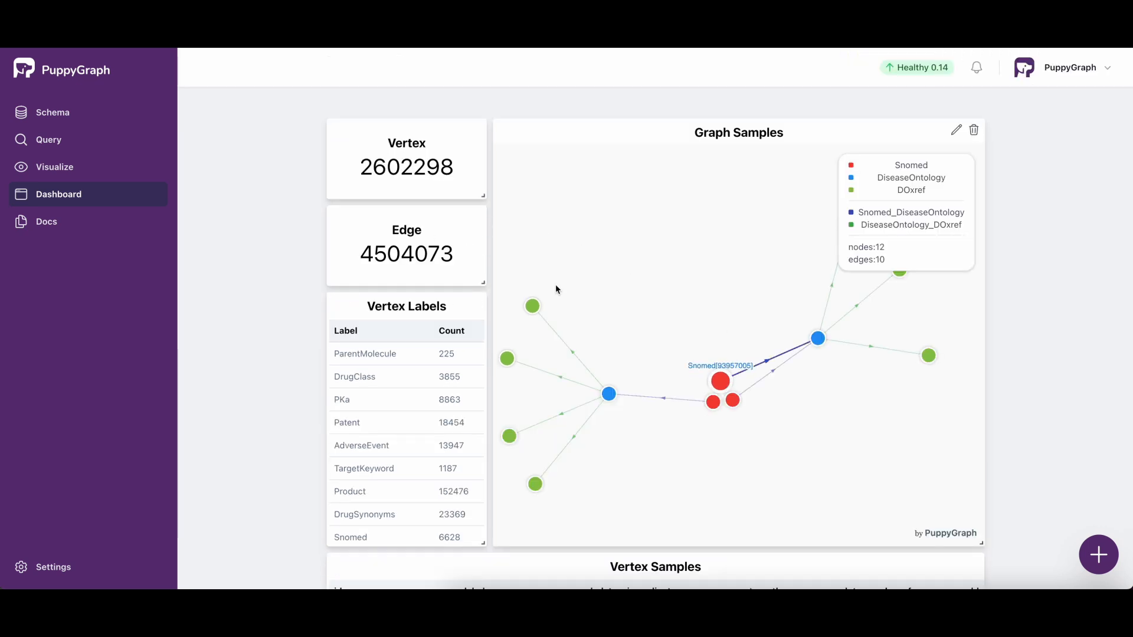
Step: Open the Vertex tile's settings and examine its title, query and available display types
mouse_move(482, 196)
left_mouse_down()
mouse_move(481, 331)
mouse_move(475, 197)
left_mouse_up()
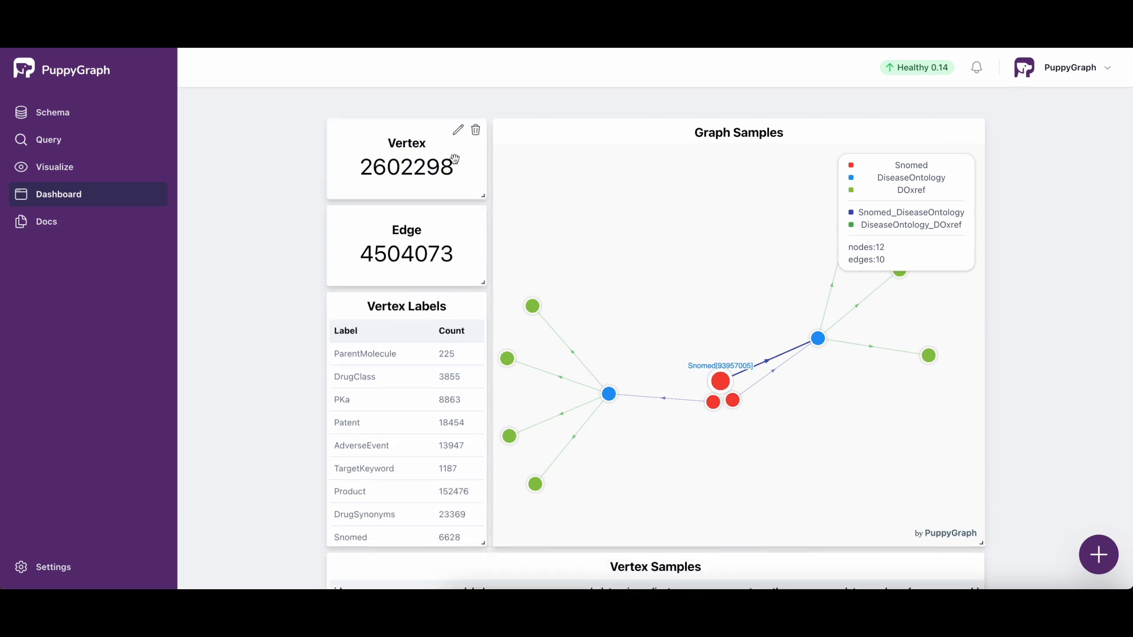
left_click(458, 129)
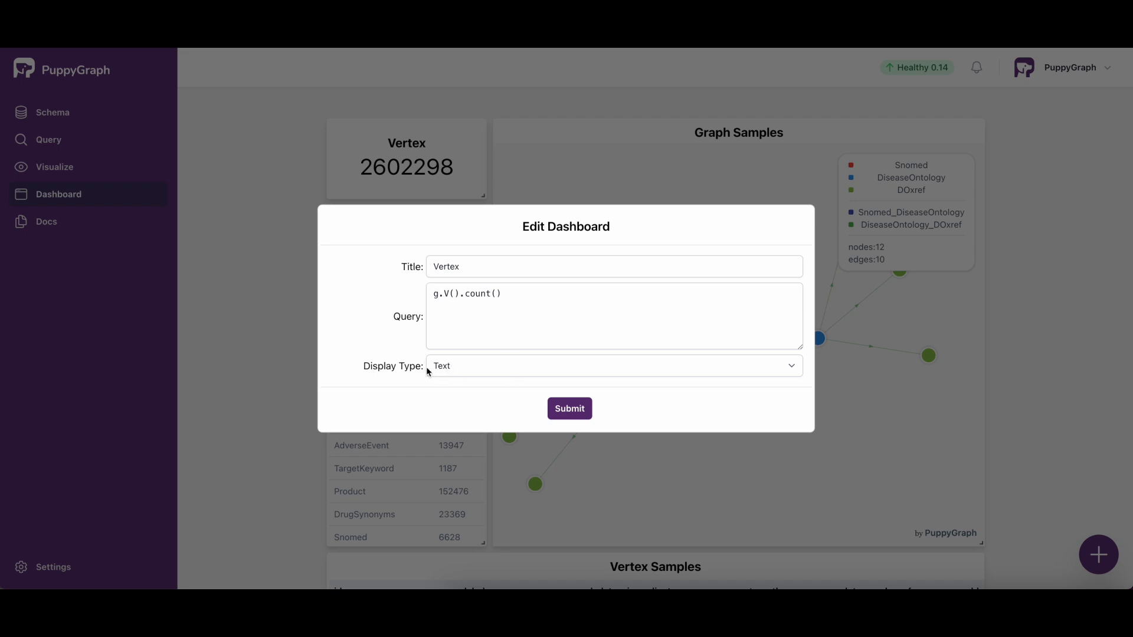
left_click(789, 366)
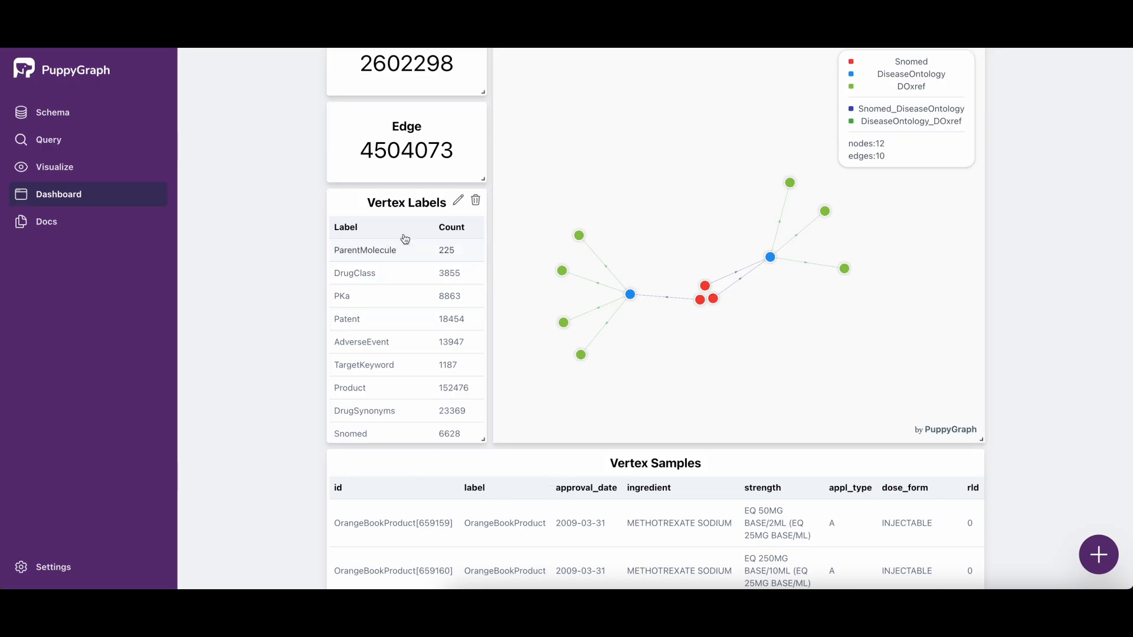
Step: Add a blank tile, move it to the top of the dashboard and enlarge it to the full dashboard width
scroll(1096, 552, "down", 2)
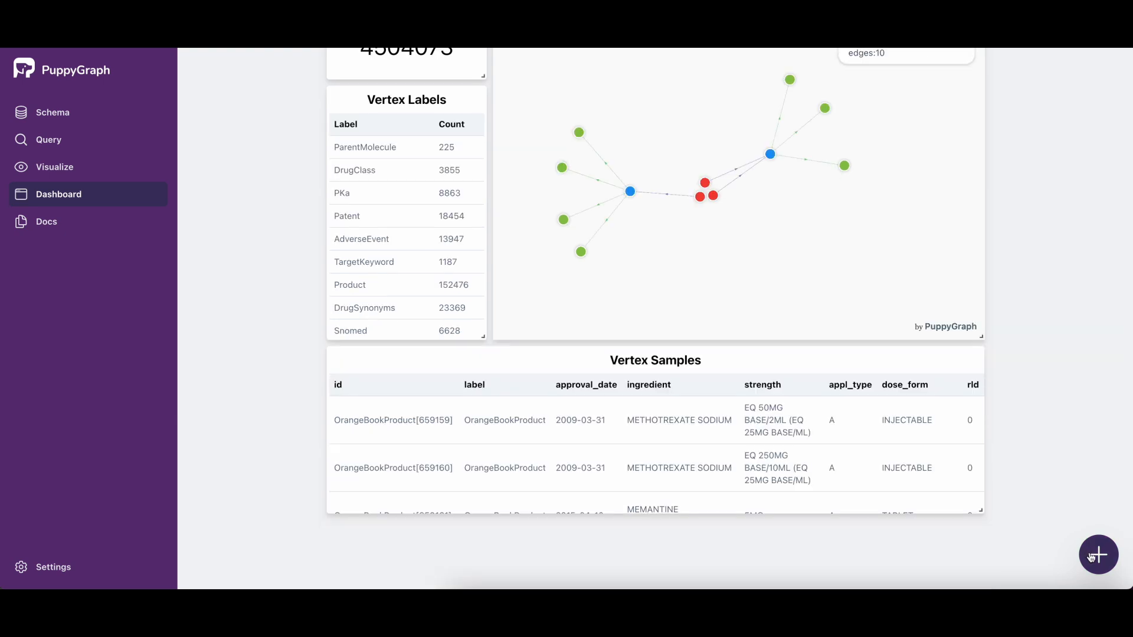
left_click(1096, 561)
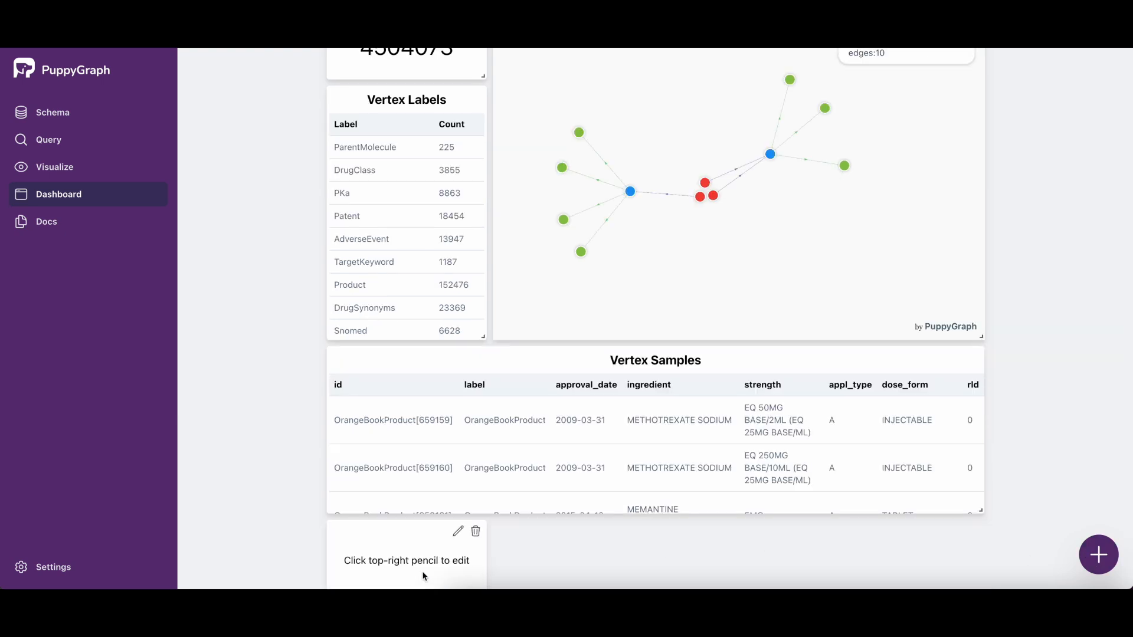
mouse_move(411, 555)
left_mouse_down()
mouse_move(468, 91)
mouse_move(489, 57)
mouse_move(454, 51)
left_mouse_up()
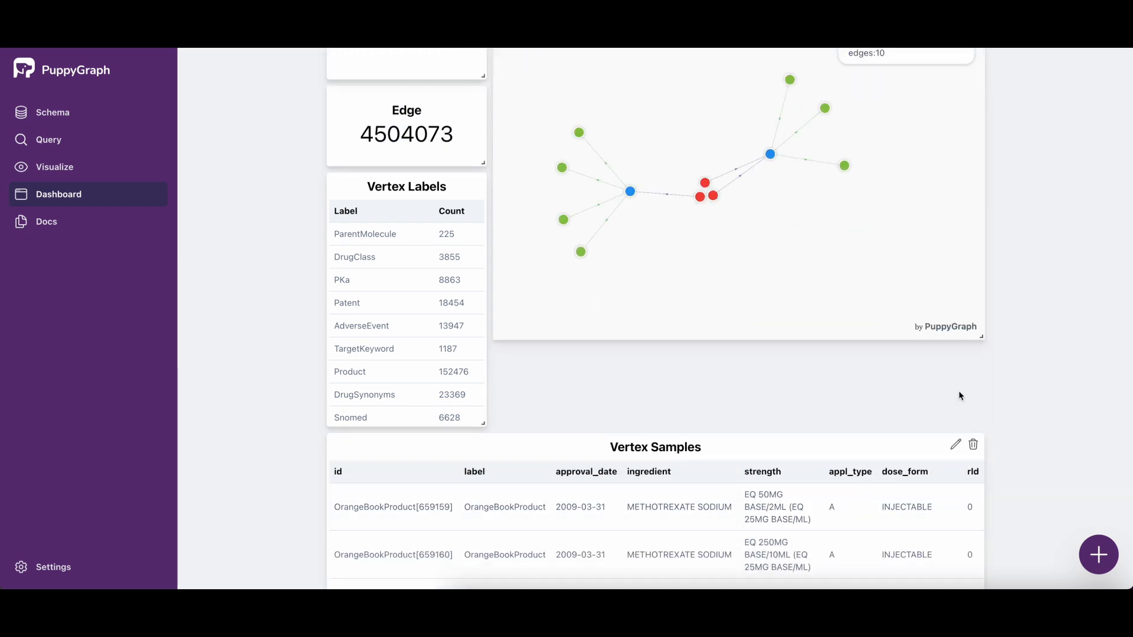
scroll(1087, 377, "up", 4)
mouse_move(482, 199)
left_mouse_down()
mouse_move(529, 198)
mouse_move(857, 285)
mouse_move(989, 304)
mouse_move(985, 370)
left_mouse_up()
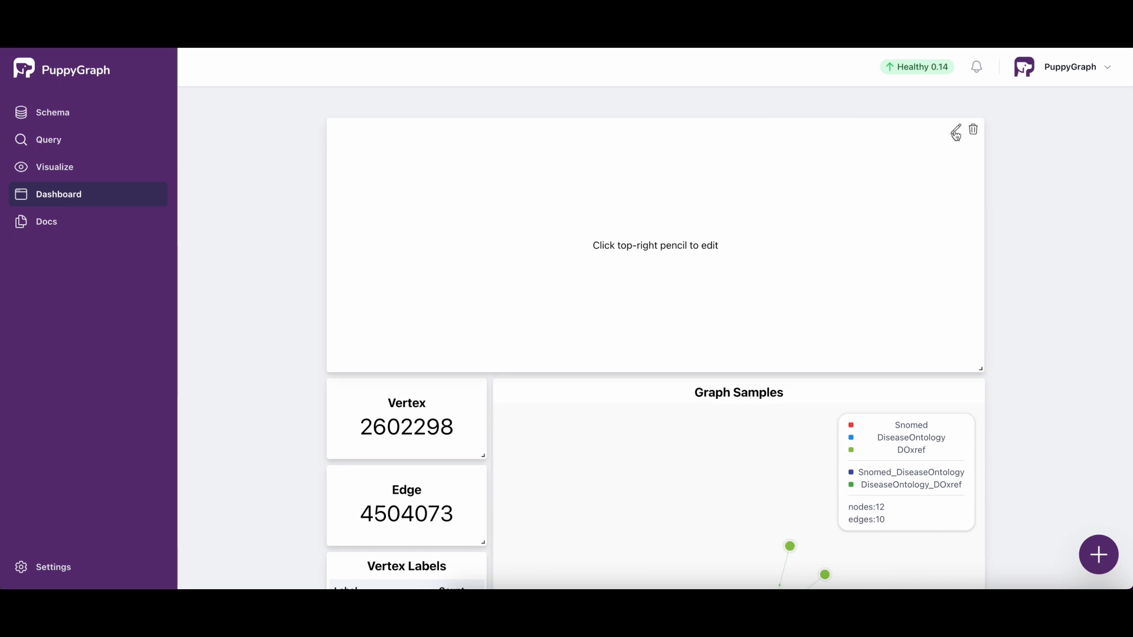
Step: Open the new blank tile's settings and title it "FDA Approved Drugs"
left_click(955, 131)
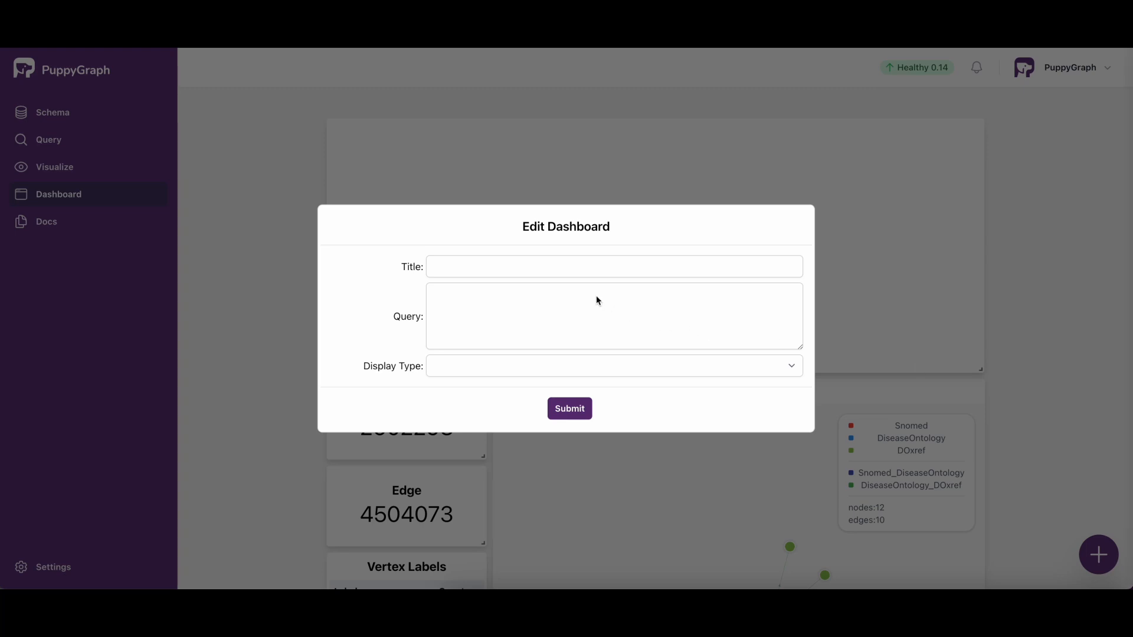
left_click(532, 267)
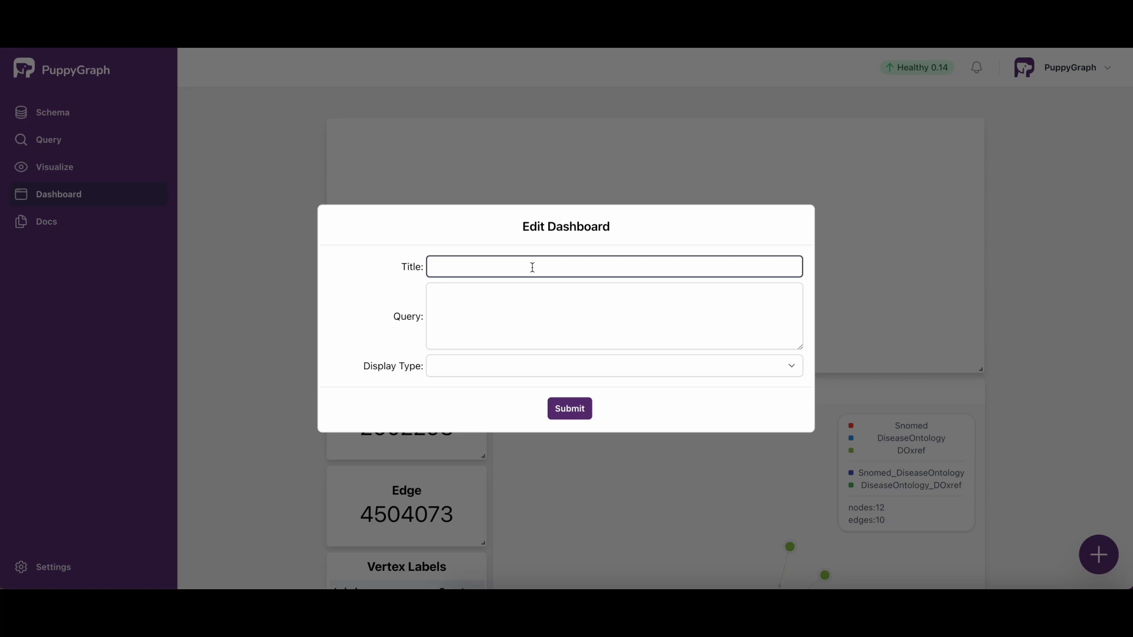
type("FDA Approve Drugsd")
Step: Paste the query g.V().hasLabel('Approval').has('type', 'FDA').out('APPROVE').limit(50).valueMap(), set the display type to Table and submit the tile
left_click(535, 297)
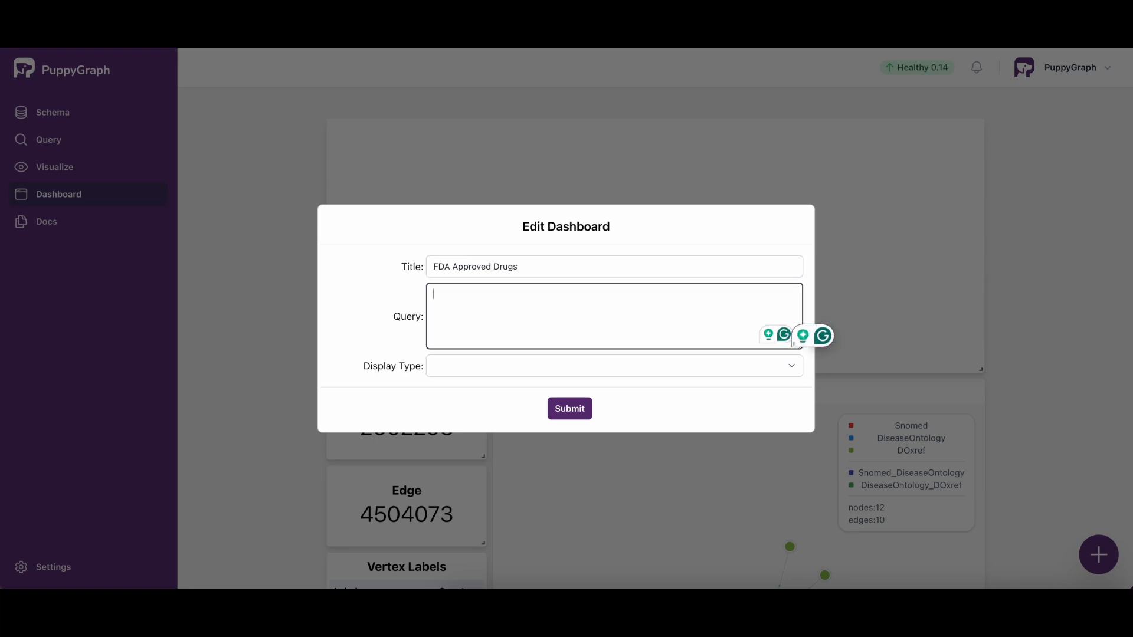
key("super+Tab")
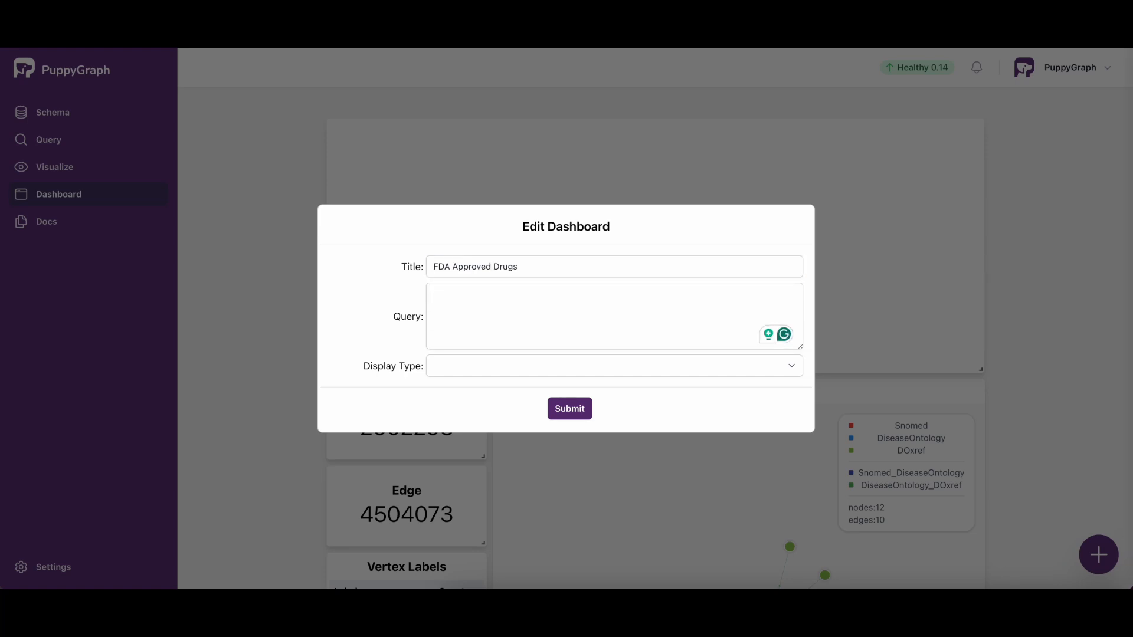
left_click(585, 332)
type("g.V().hasLabel('Approval').has('type', 'FDA').out('APPROVE').limit(50).valueMap()")
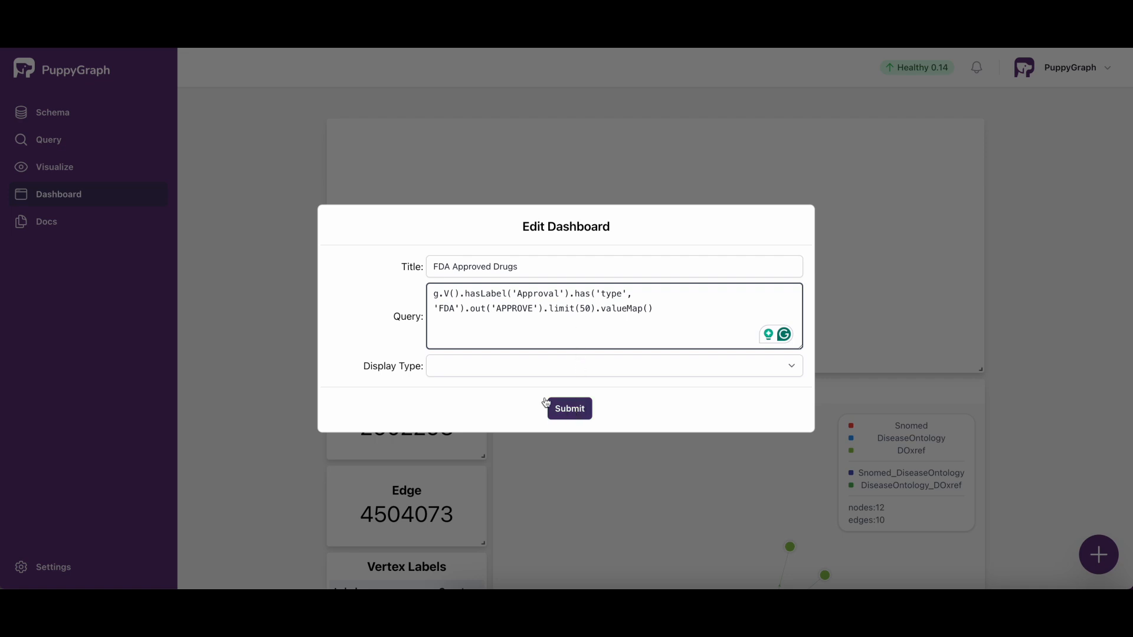
left_click(797, 371)
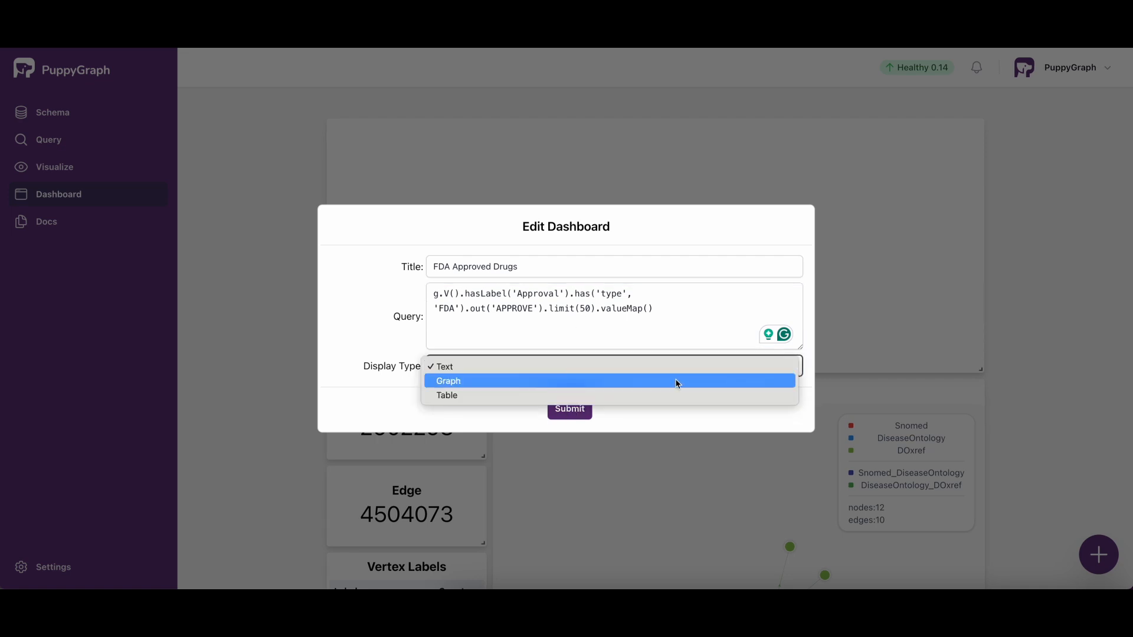
left_click(498, 395)
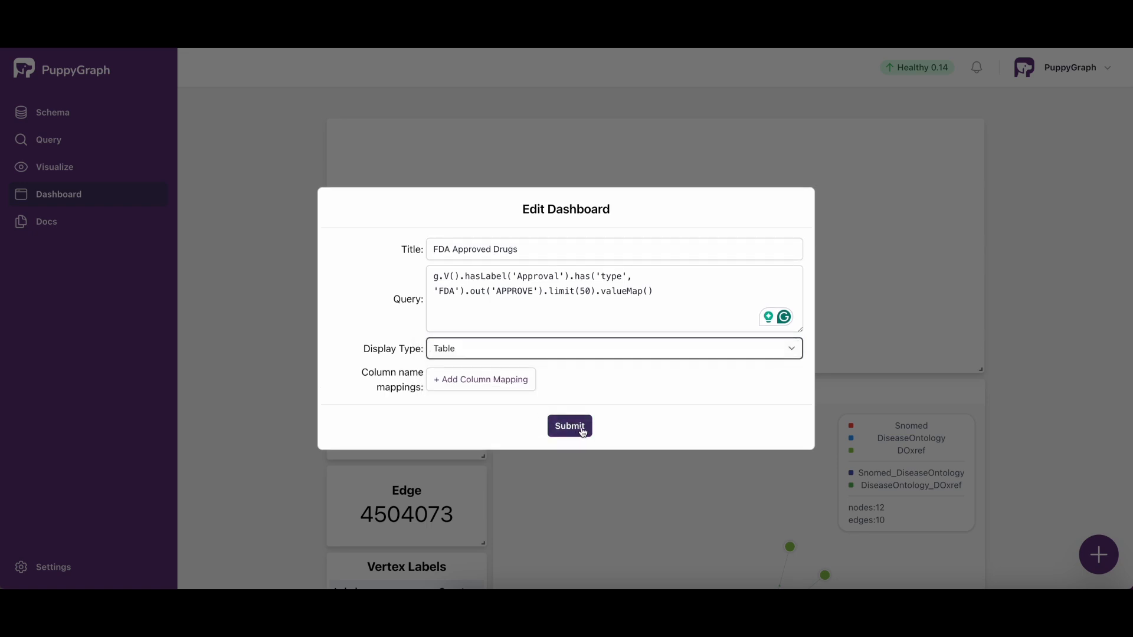
left_click(581, 427)
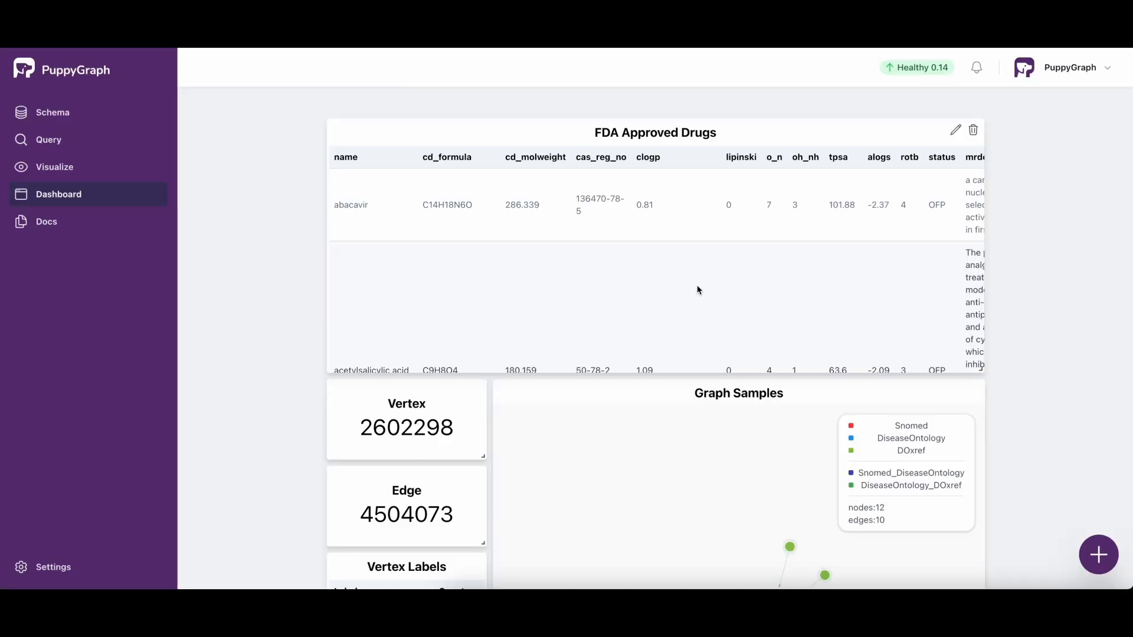
Step: Look through the rows and columns of the FDA Approved Drugs table
scroll(464, 285, "down", 2)
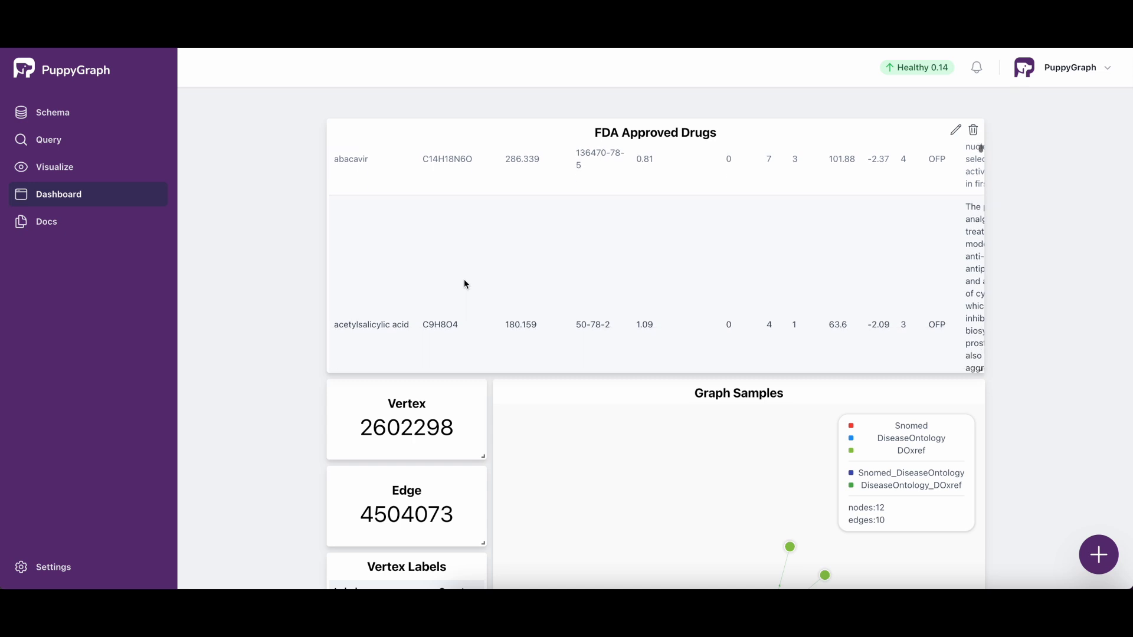
scroll(465, 283, "down", 5)
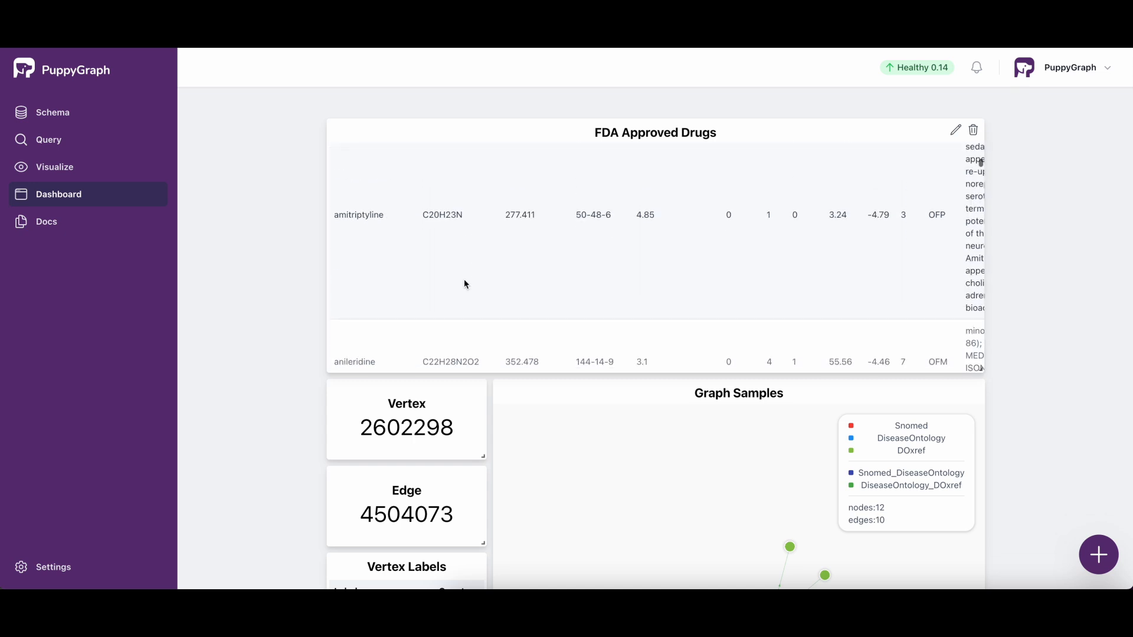
scroll(464, 284, "up", 8)
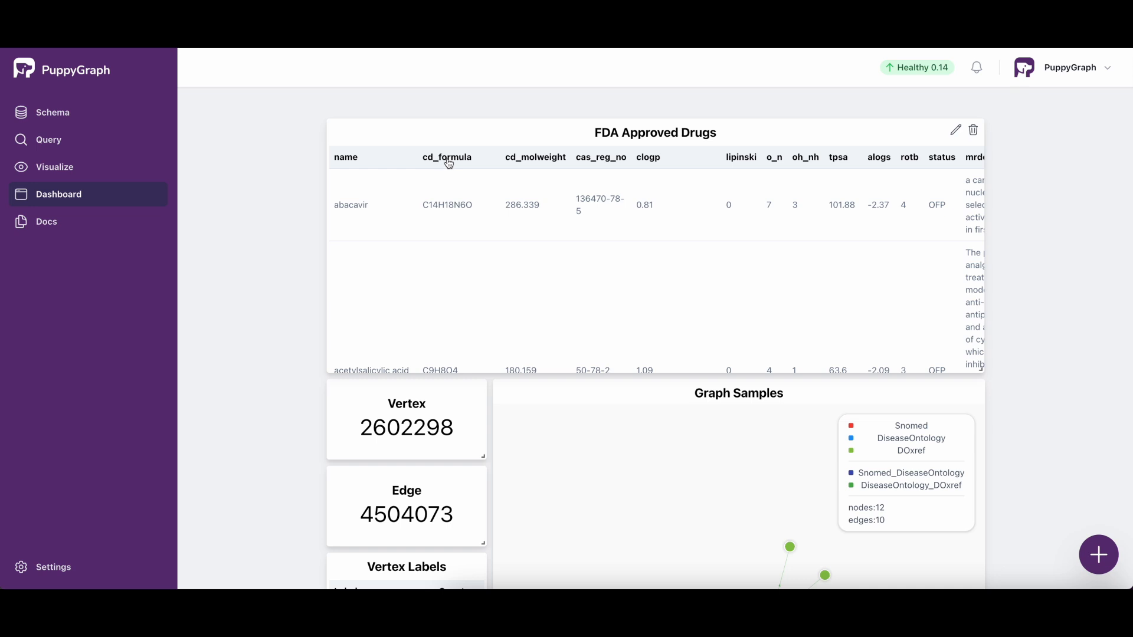
scroll(783, 196, "right", 5)
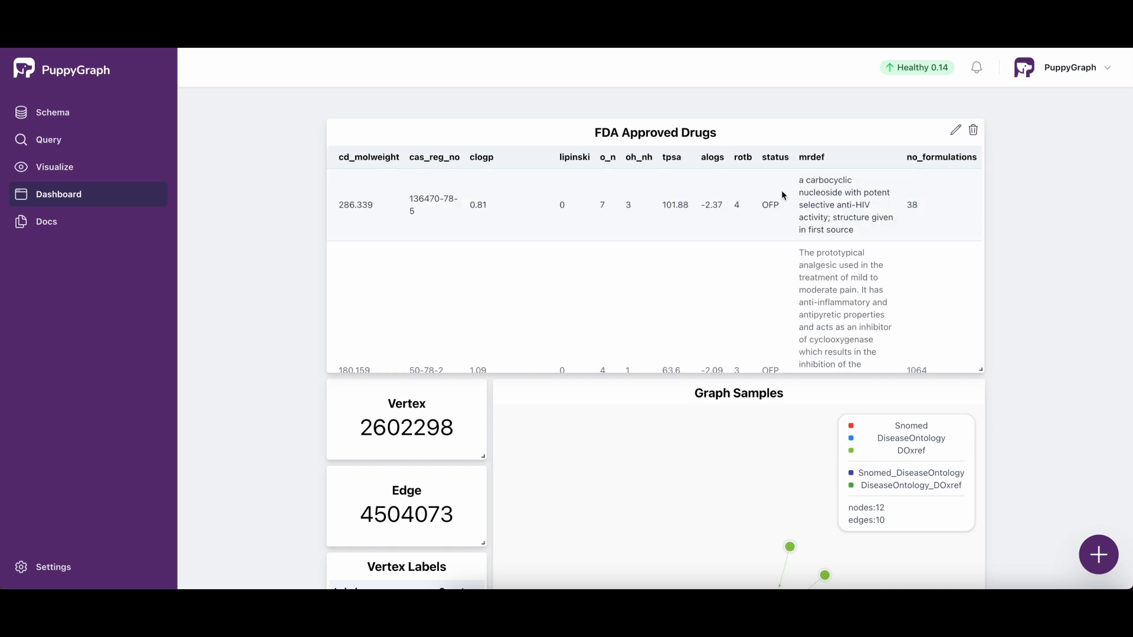
scroll(780, 191, "left", 5)
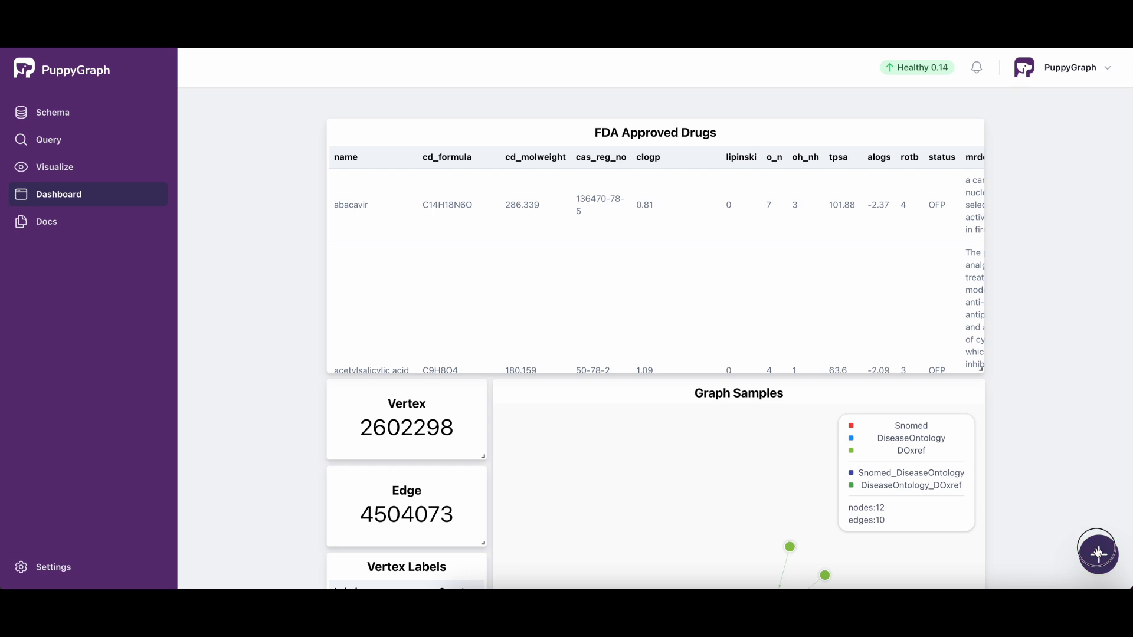
Step: Add another blank tile, move it directly below the FDA Approved Drugs table and enlarge it to full width
scroll(1035, 500, "down", 8)
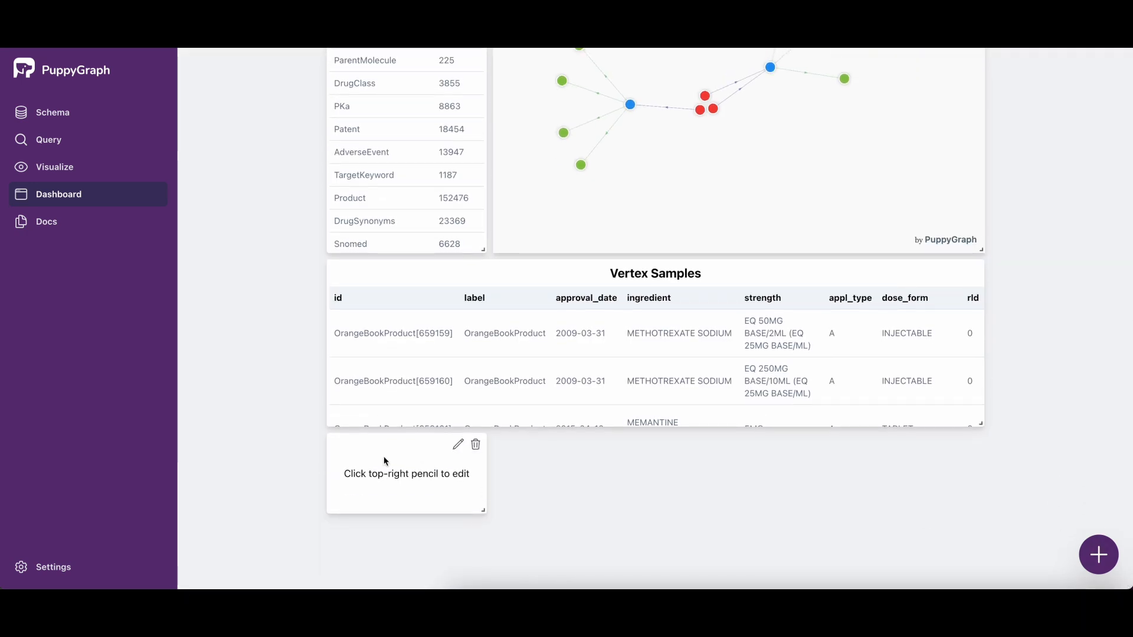
mouse_move(384, 459)
left_mouse_down()
mouse_move(399, 165)
mouse_move(417, 65)
mouse_move(446, 15)
left_mouse_up()
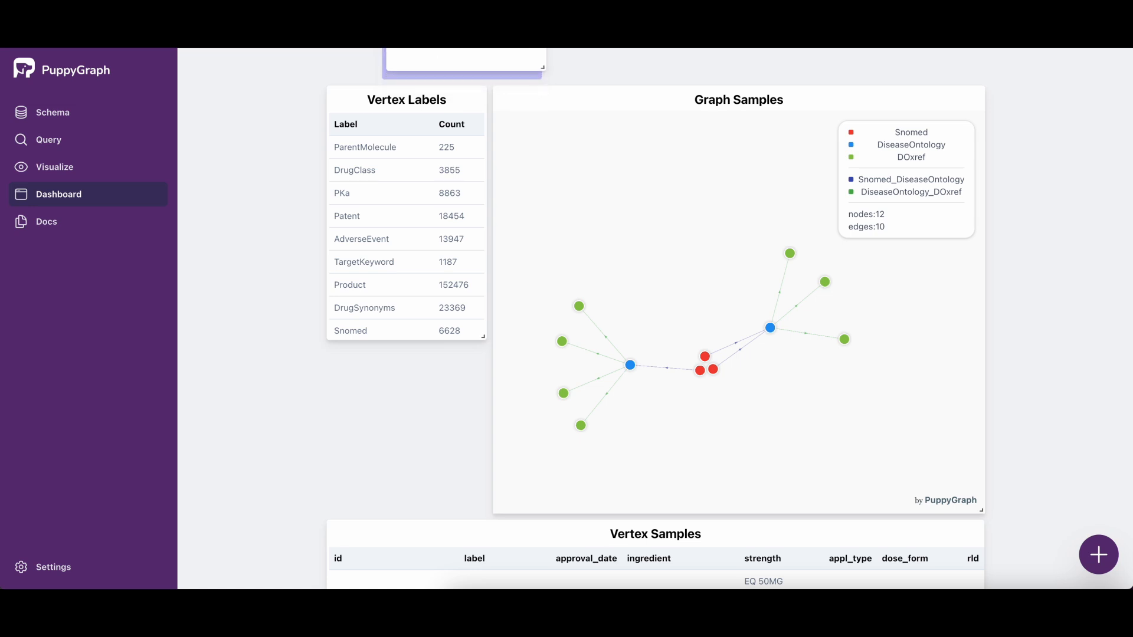
mouse_move(484, 349)
left_mouse_down()
mouse_move(855, 418)
mouse_move(988, 513)
mouse_move(988, 568)
left_mouse_up()
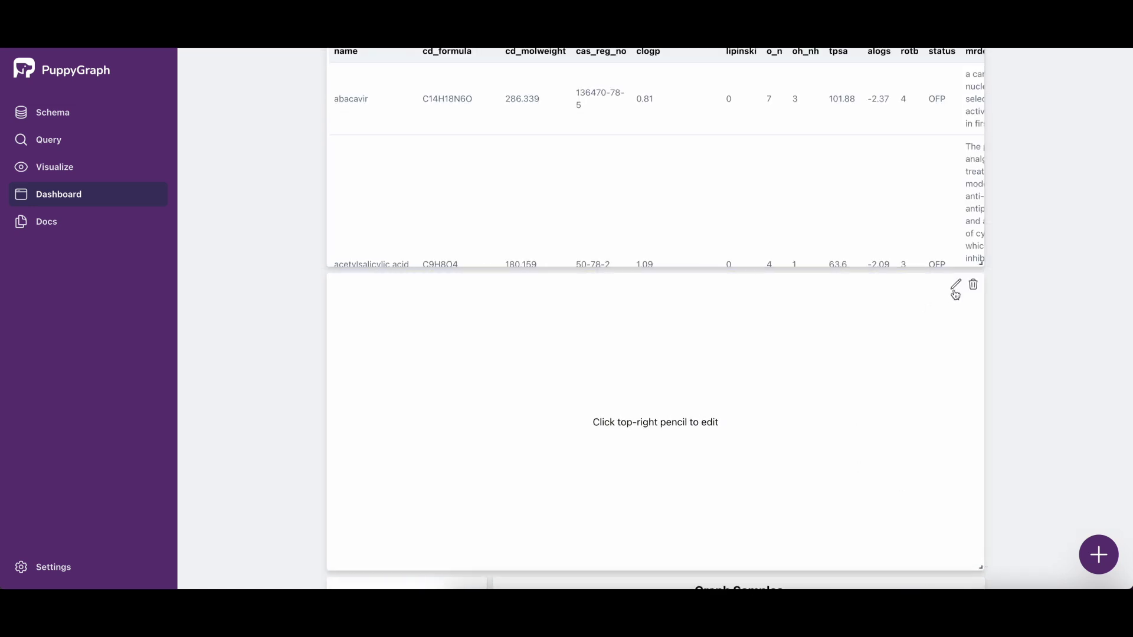
Step: Paste the copied Pdb query ending in limit(50) into the second blank tile and title it "MOA for Human Targets"
left_click(955, 289)
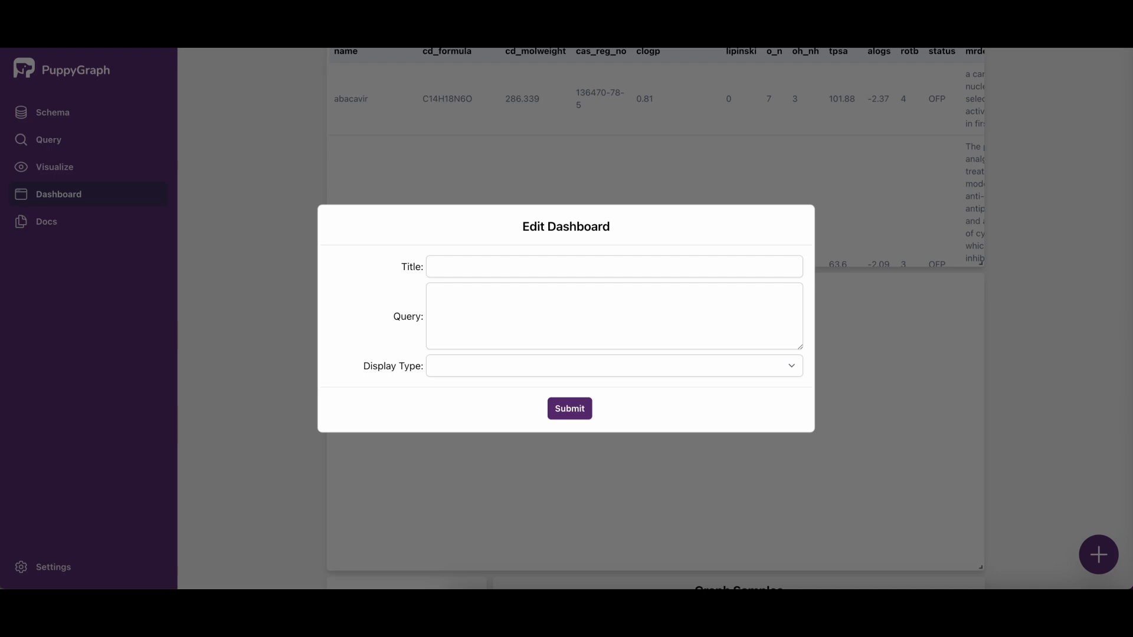
left_click(500, 303)
key("ctrl+v")
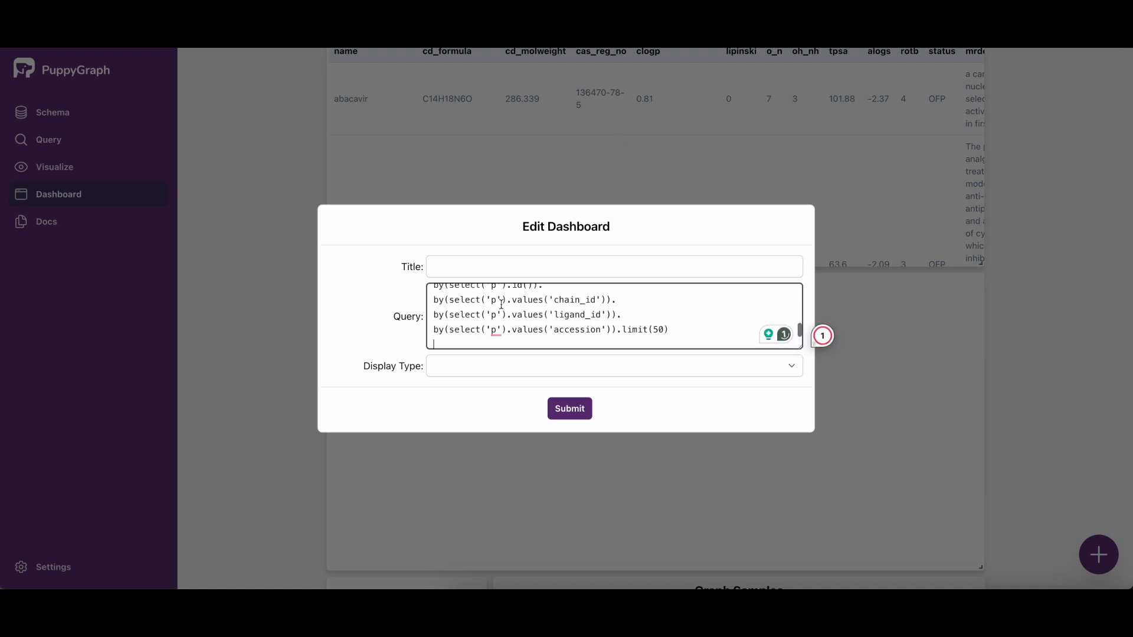
left_click(501, 266)
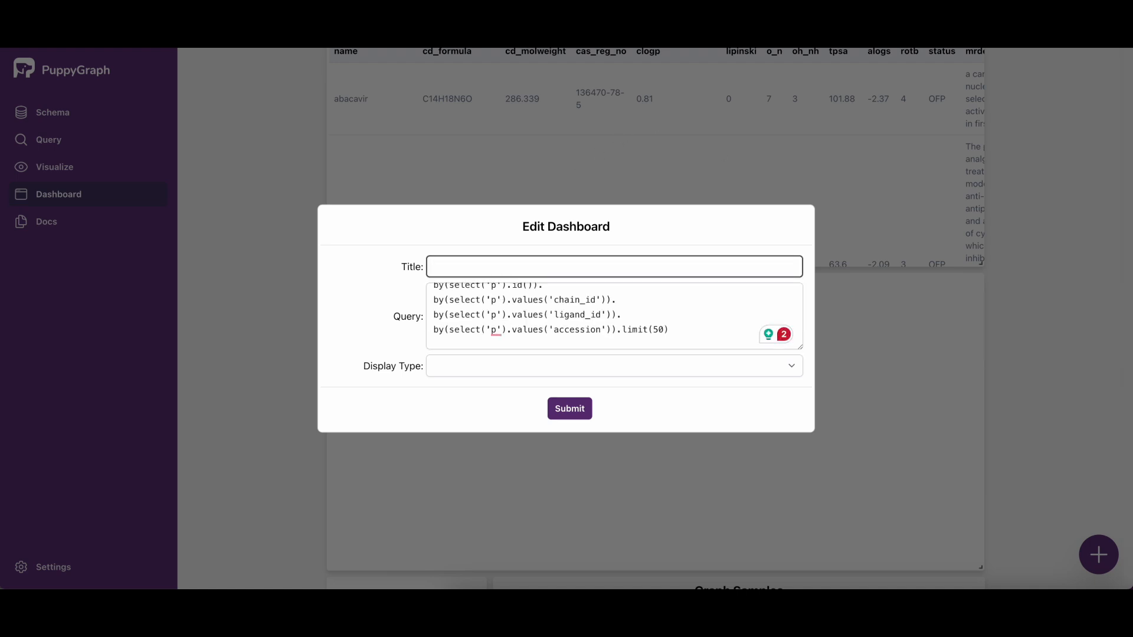
type("MOA for Human Targets")
Step: Set the MOA for Human Targets tile's display type to Table and submit it
left_click(795, 370)
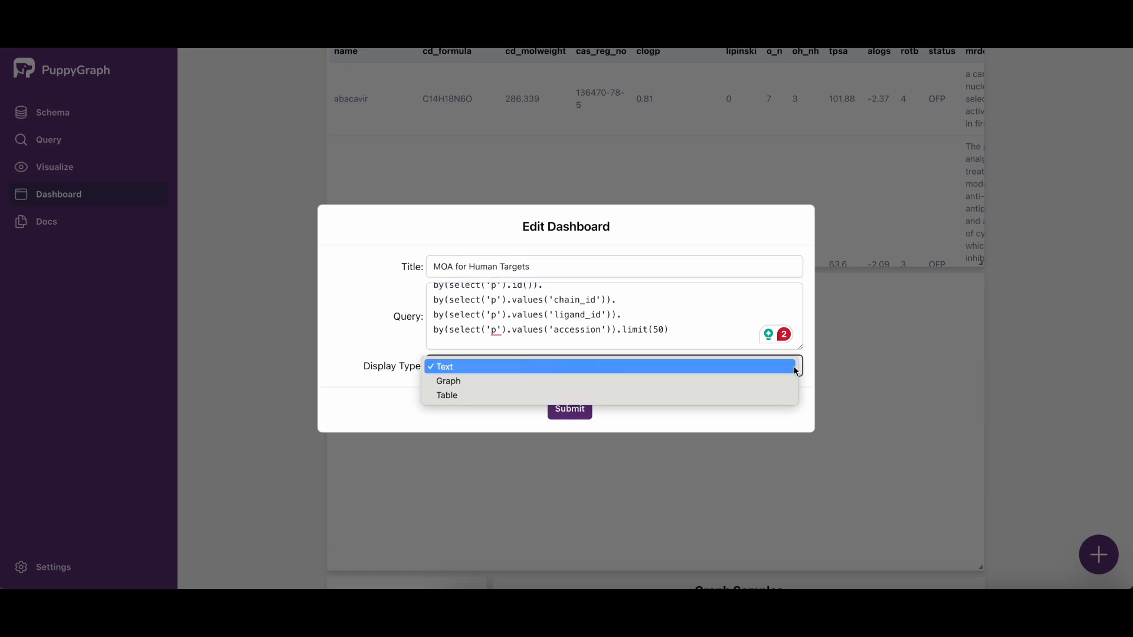
left_click(600, 393)
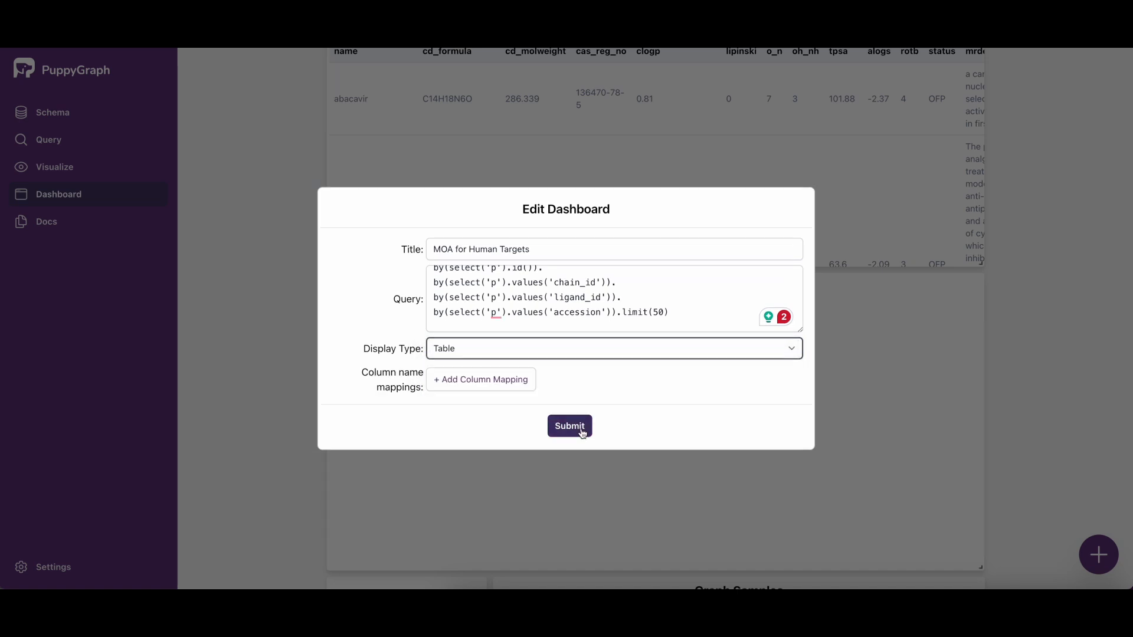
left_click(569, 426)
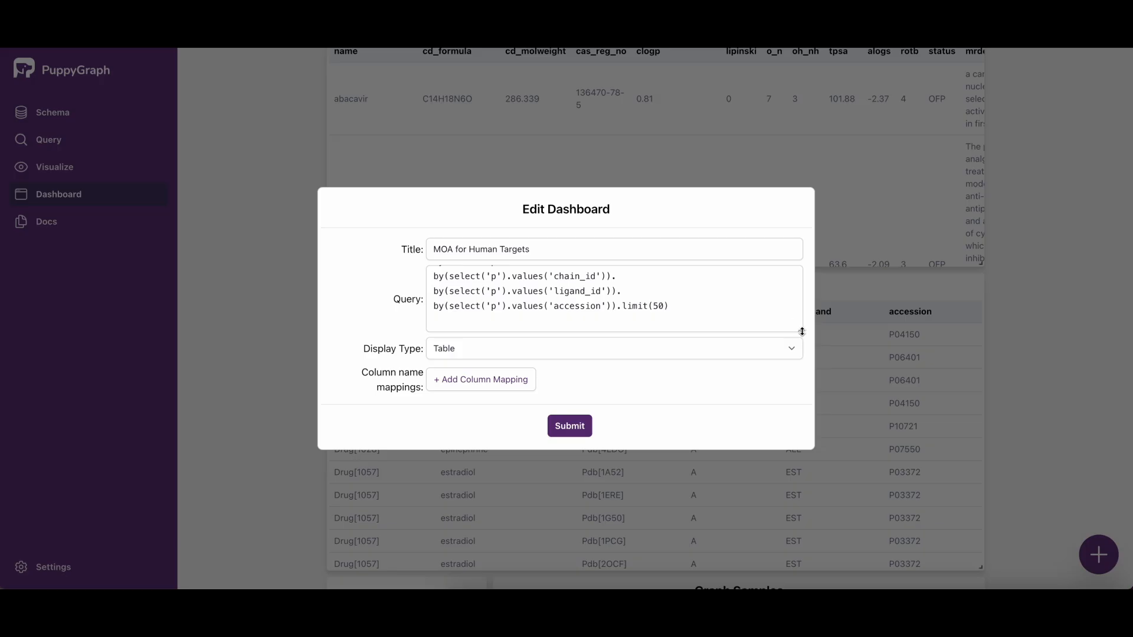
Step: Reopen the MOA for Human Targets tile's settings and enlarge the query area to examine the complete query
left_click_drag(802, 332, 816, 431)
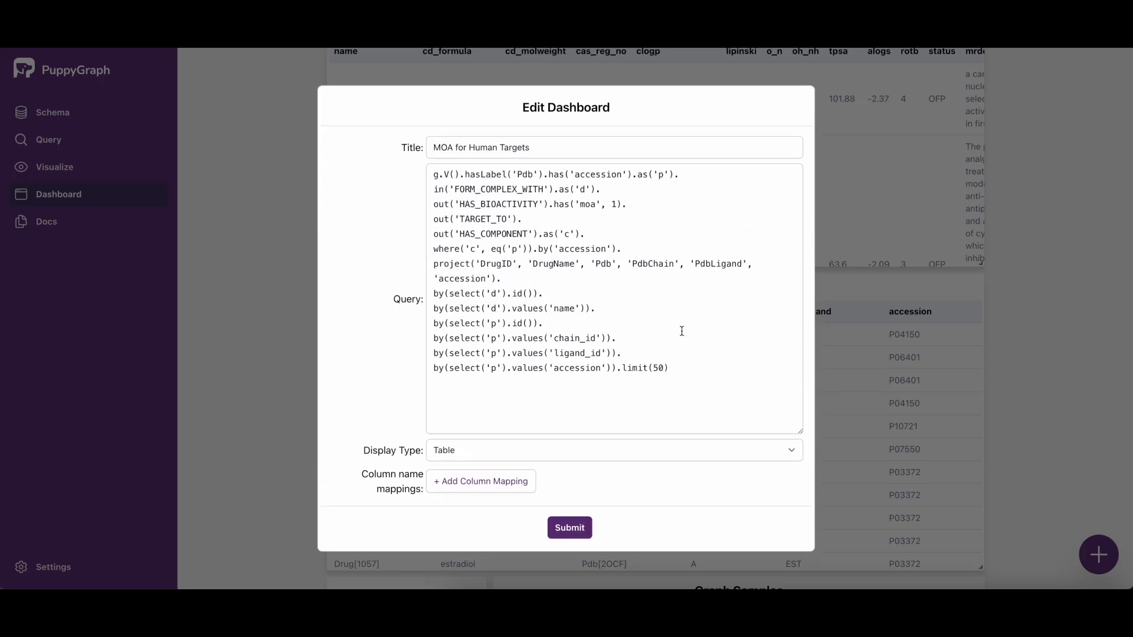
left_click_drag(685, 371, 417, 171)
left_click(694, 314)
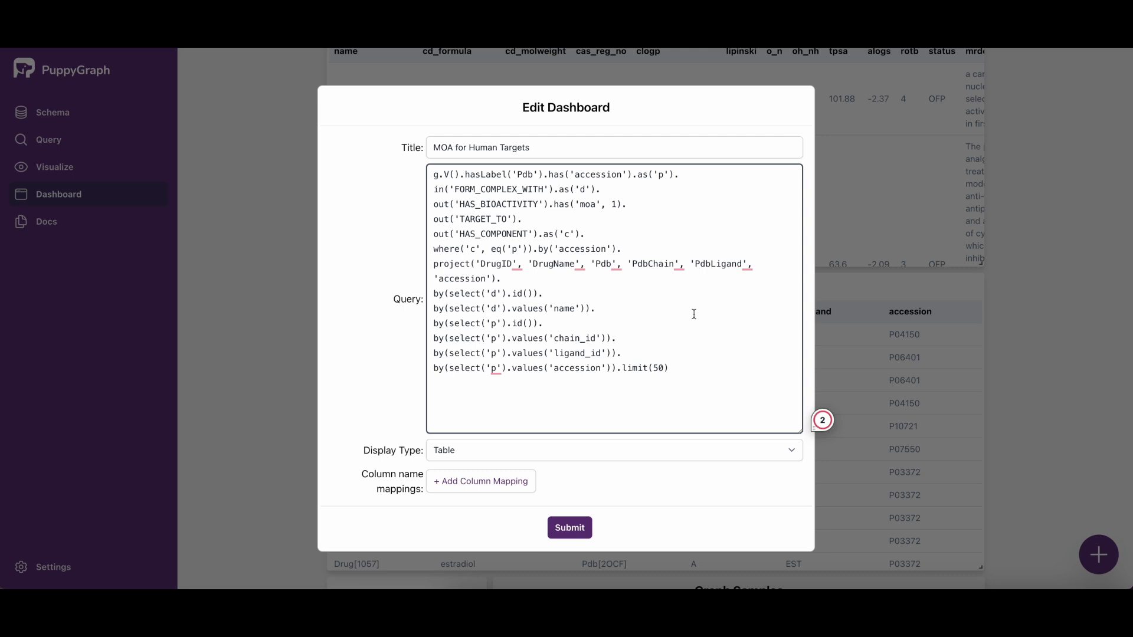
Step: Close the MOA for Human Targets tile's settings and review the FDA Approved Drugs and MOA for Human Targets tables
left_click(1017, 373)
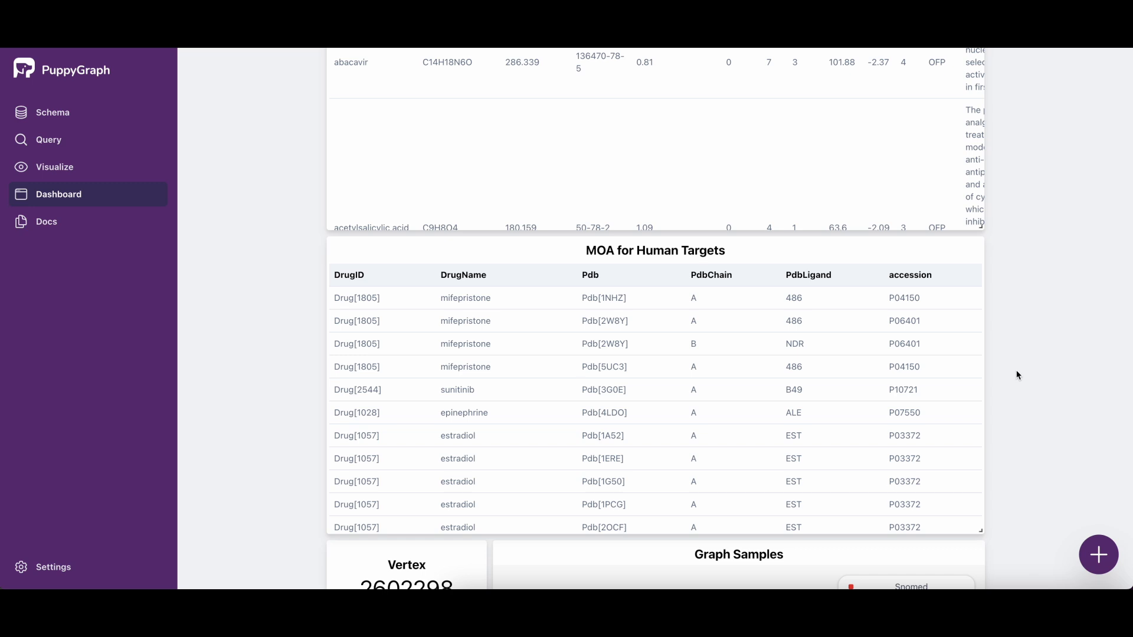
scroll(1009, 382, "up", 2)
scroll(1010, 384, "up", 1)
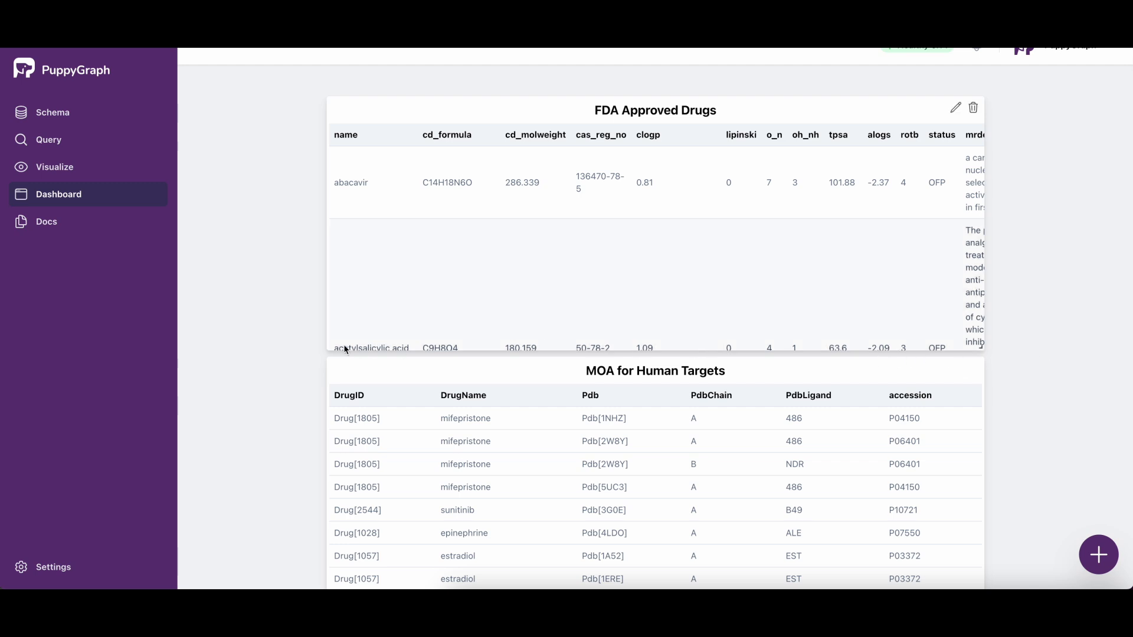
Step: Open the Query page and look through the Gremlin Console, Cypher Console and Graph Notebook views
left_click(57, 144)
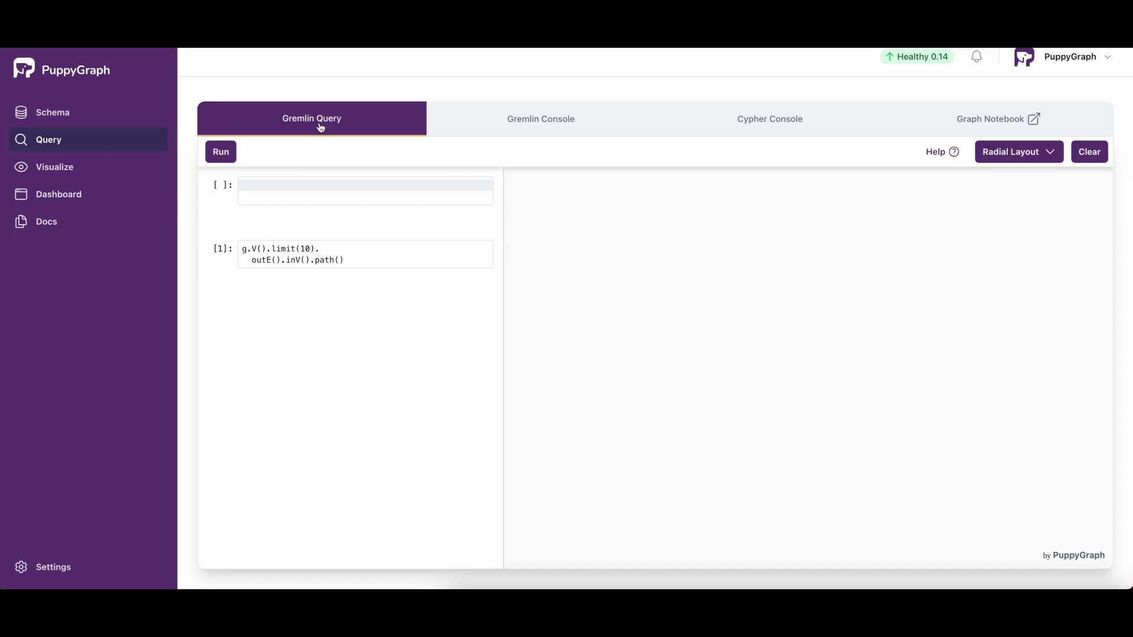
left_click(560, 119)
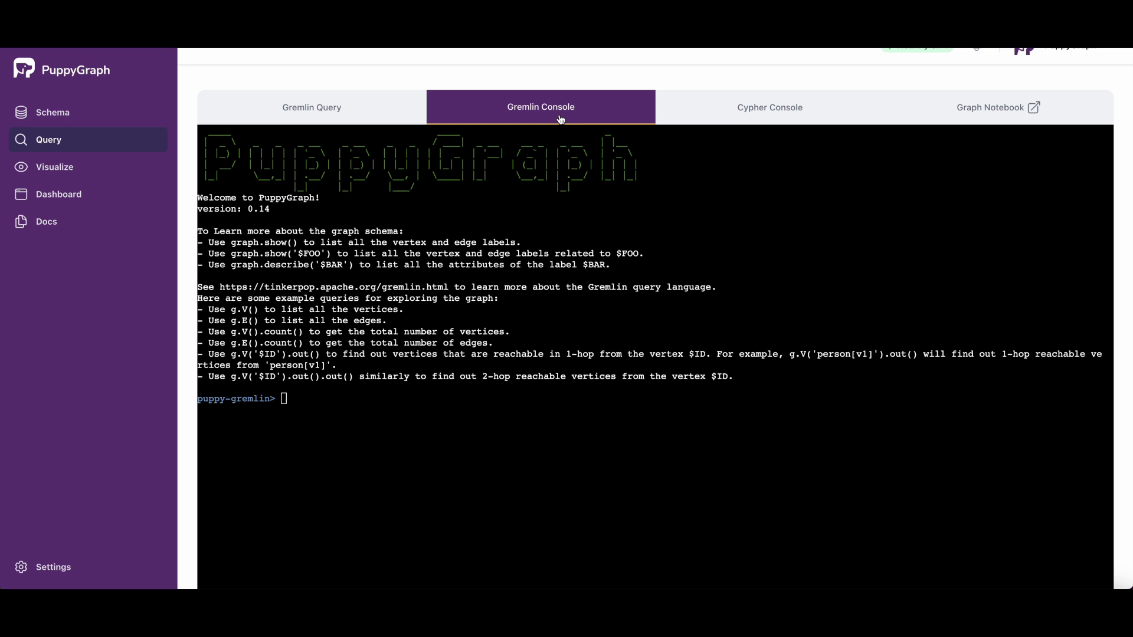
left_click(786, 113)
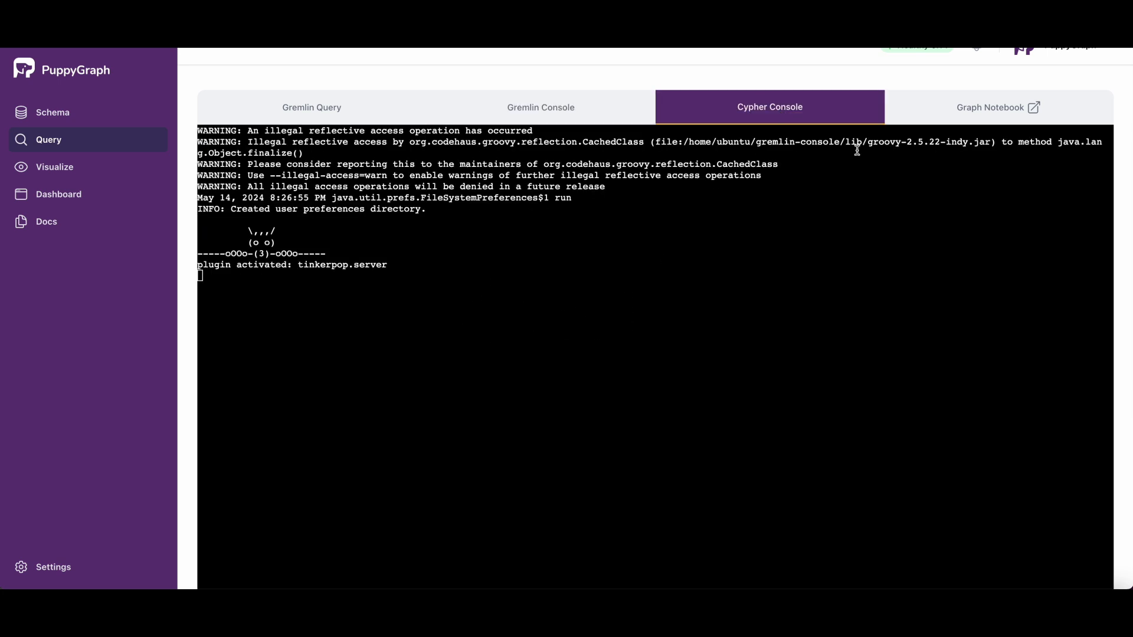
left_click(989, 105)
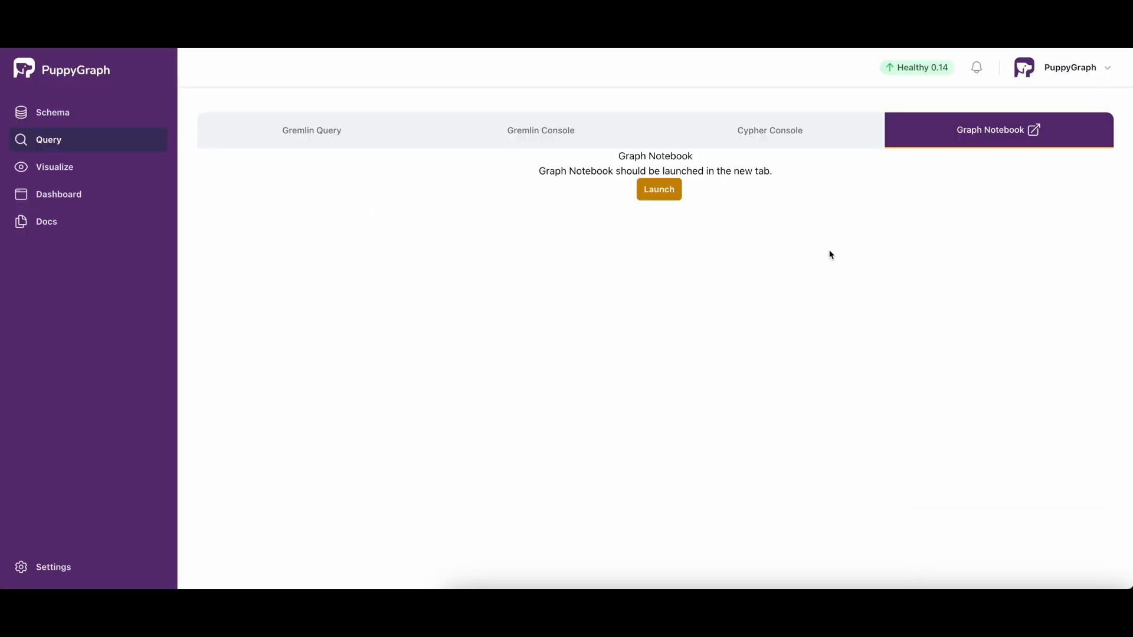
Step: Paste and run the Gremlin query g.V().hasLabel('Approval').has('type', 'FDA').out('APPROVE').path() and display its whole graph
left_click(336, 139)
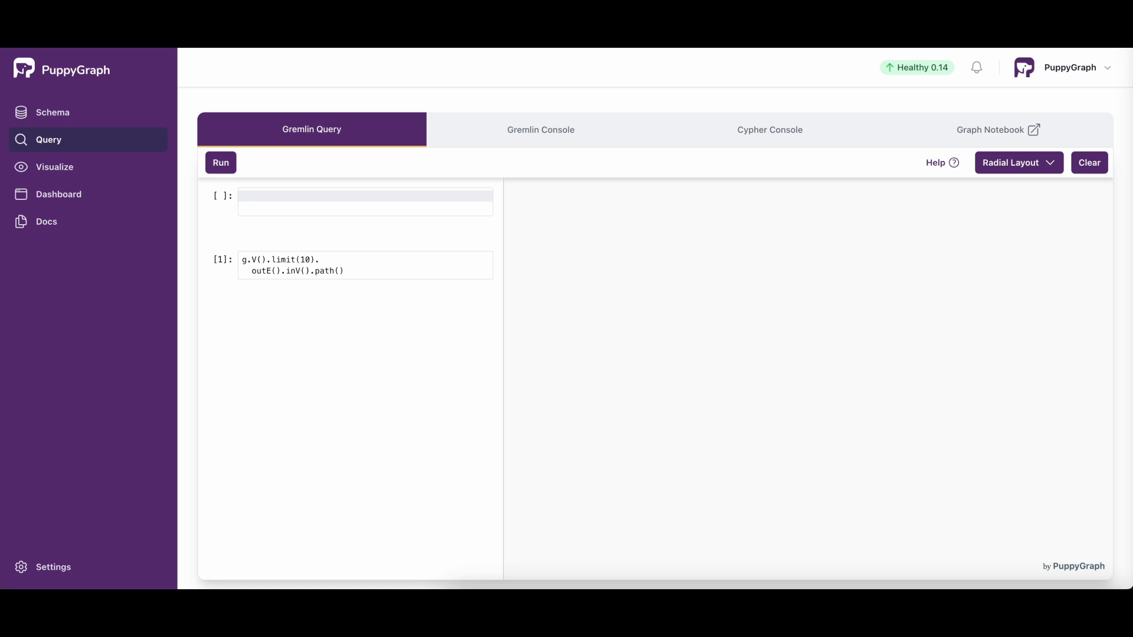
left_click(290, 196)
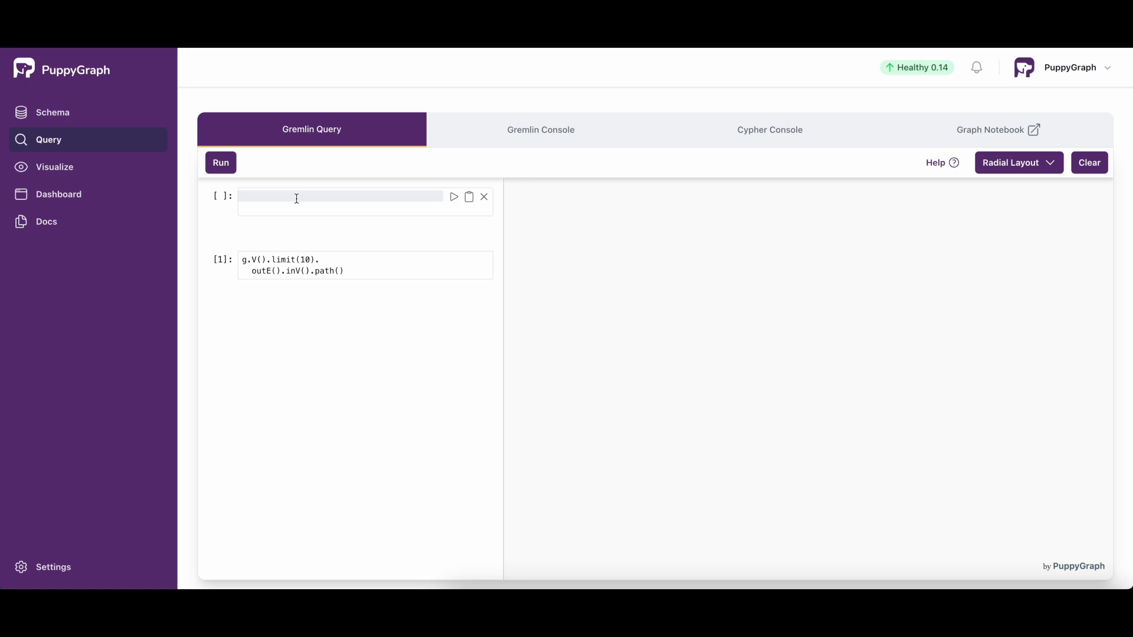
type("g.V().hasLabel('Approval').has('type', 'FDA').out('APPROVE').path()")
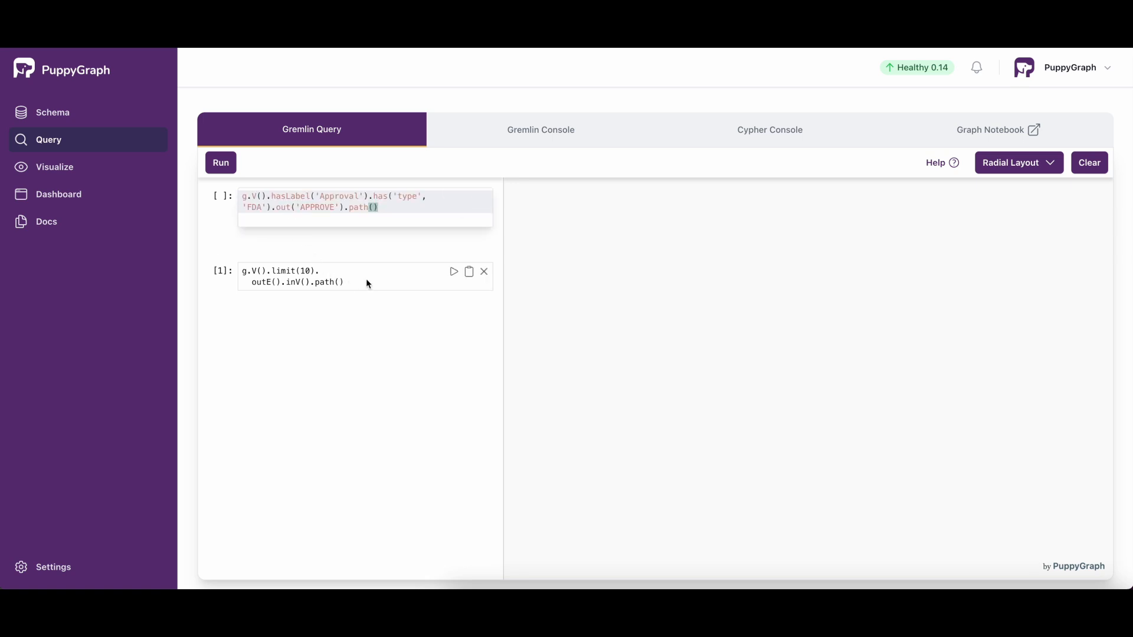
left_click(454, 198)
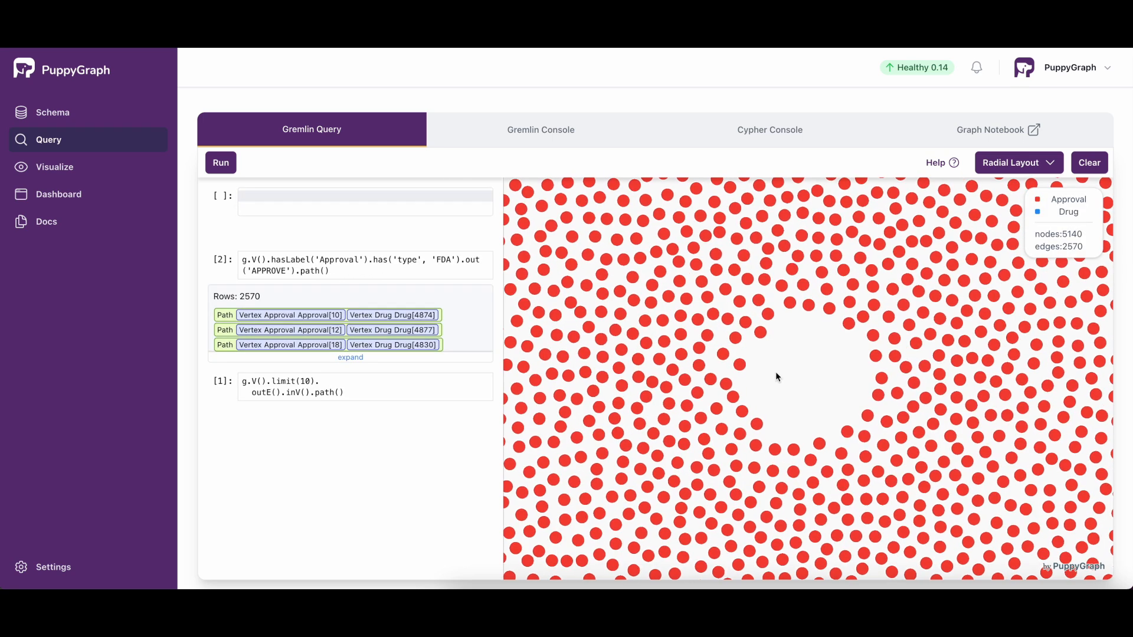
scroll(841, 374, "down", 10)
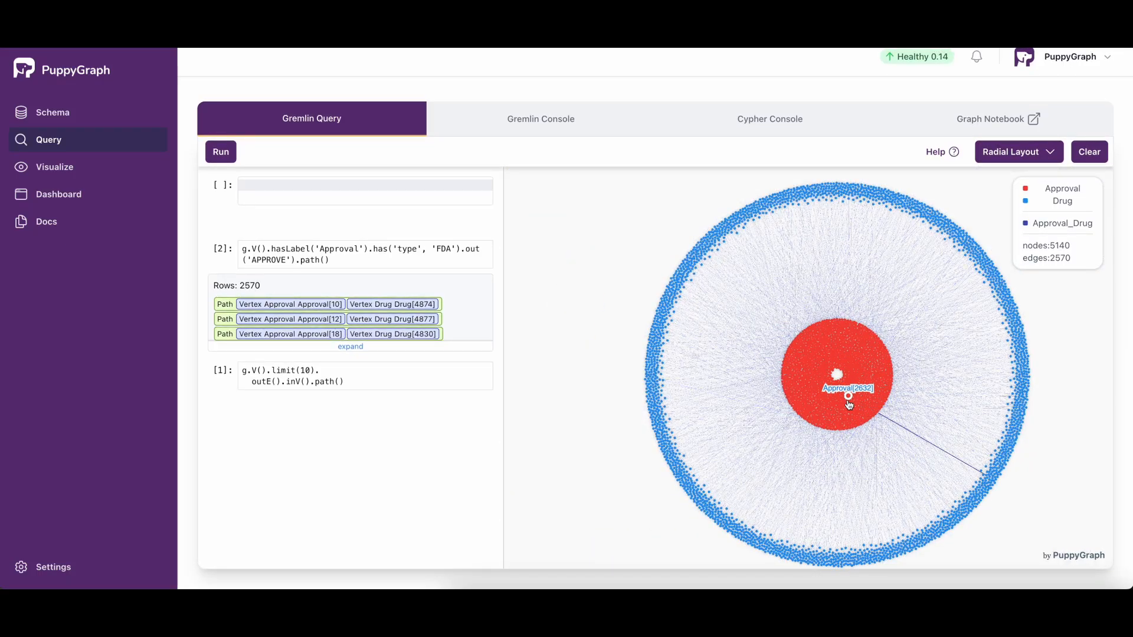
Step: Inspect the properties of several Approval nodes in the inner ring of the graph
left_click(809, 389)
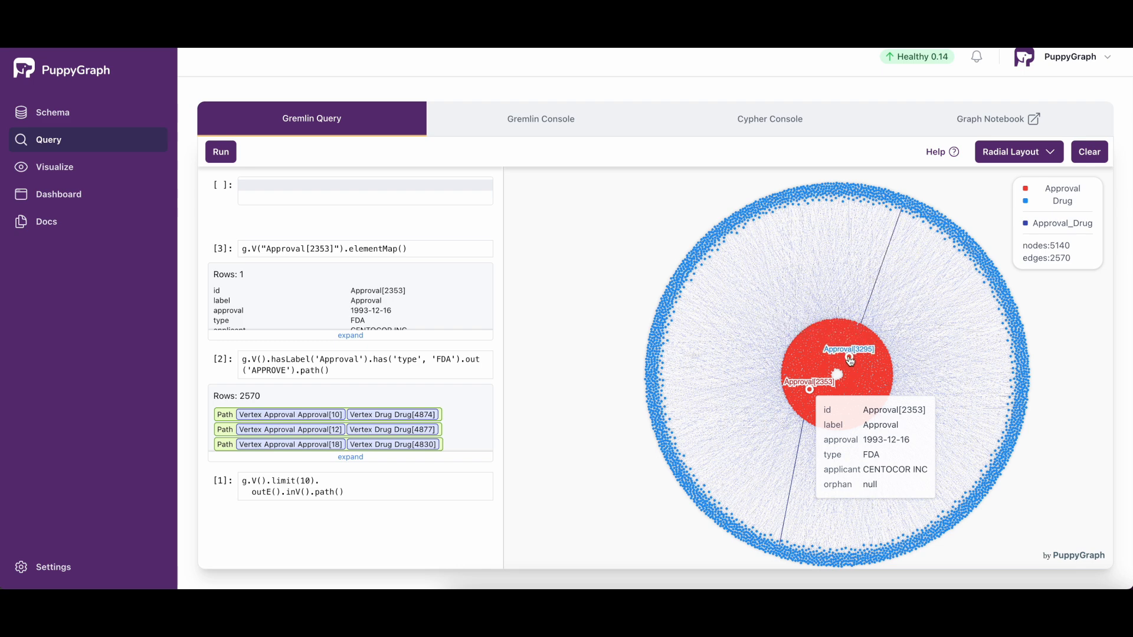
left_click(849, 358)
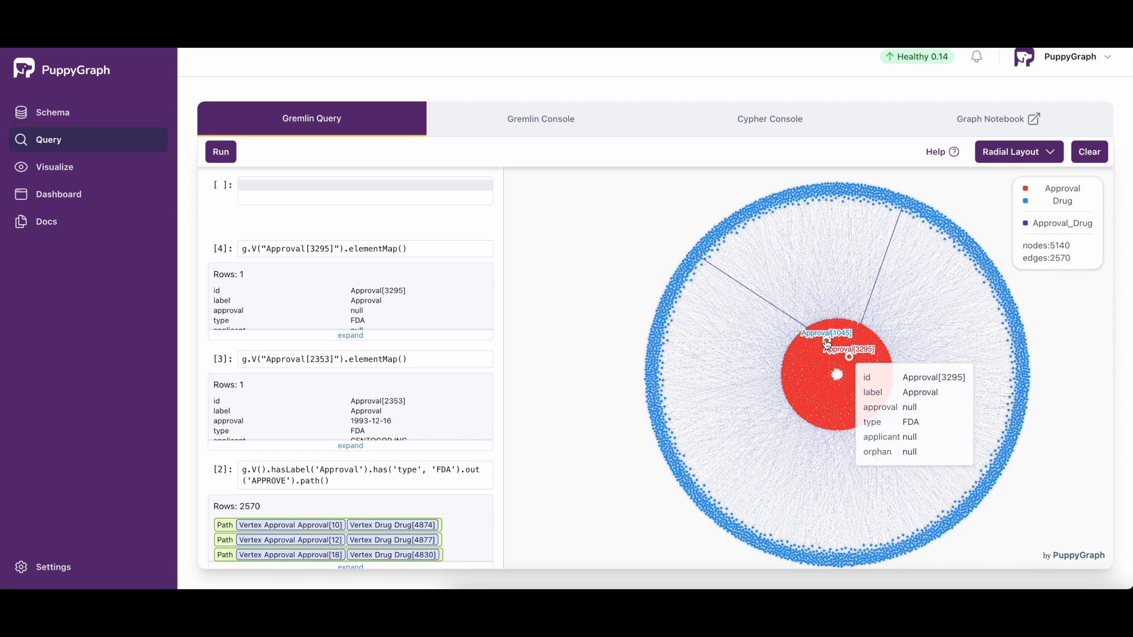
left_click(837, 336)
left_click(813, 374)
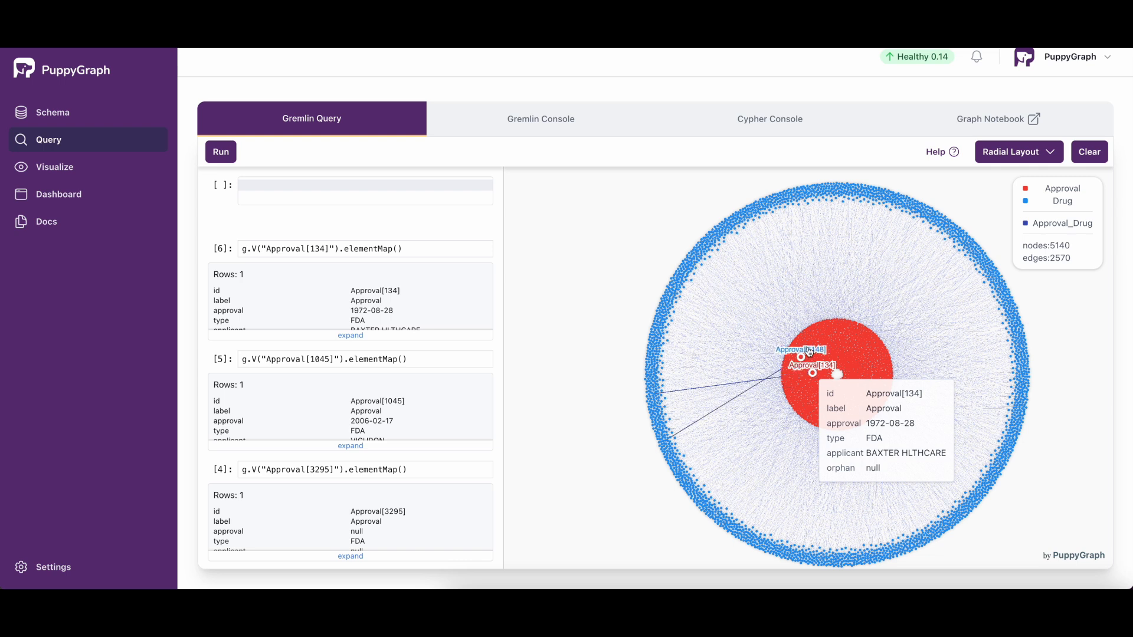
left_click(809, 353)
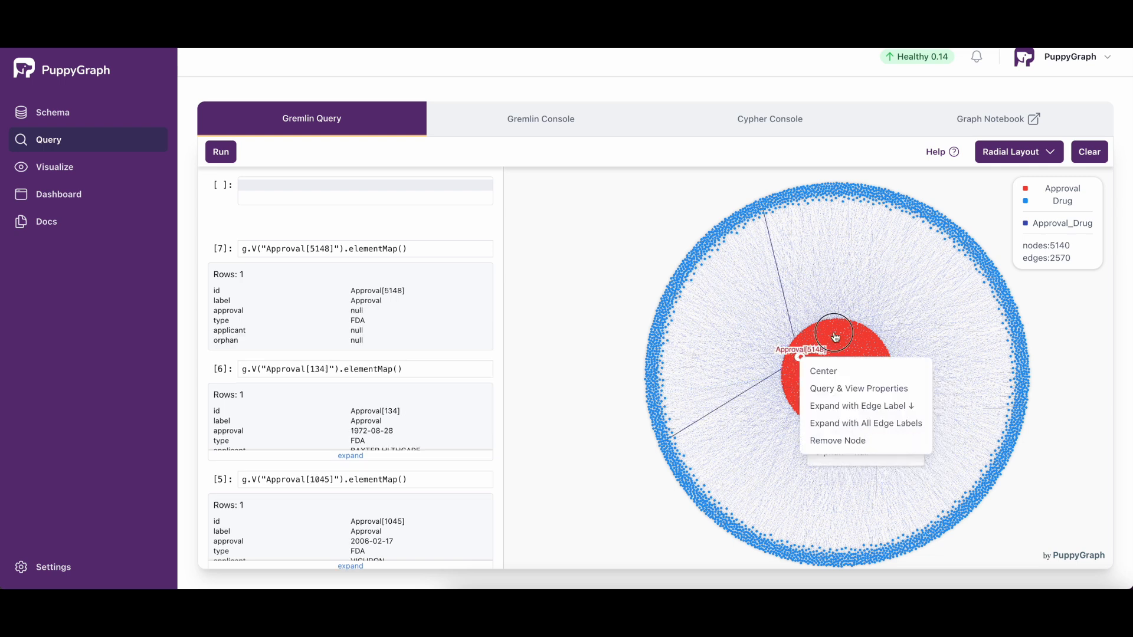
left_click(835, 338)
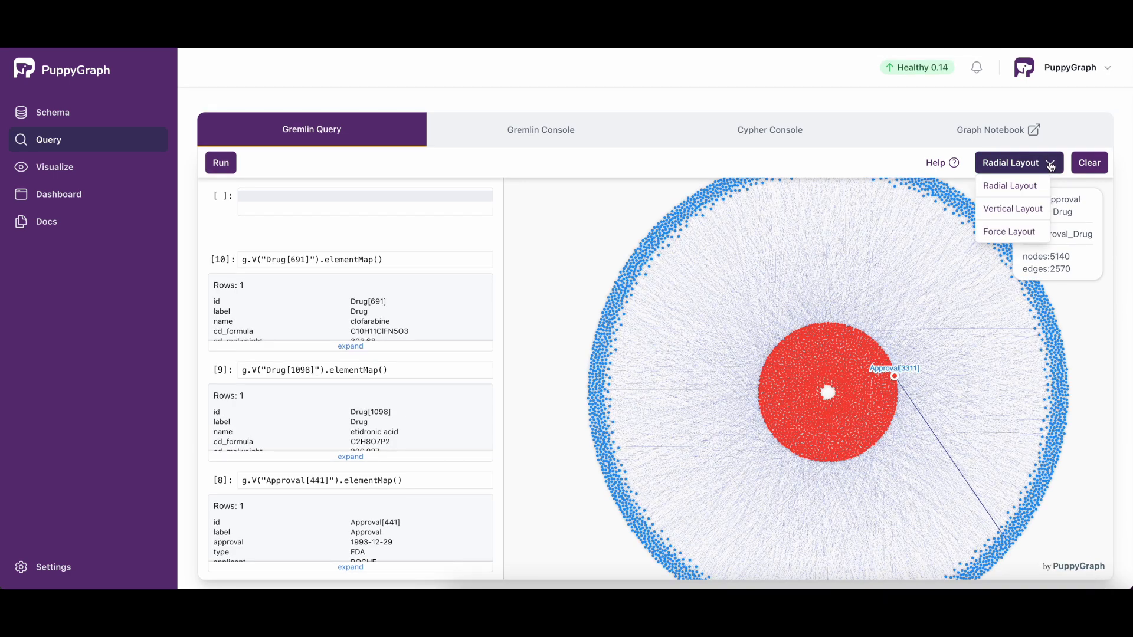
Step: View the graph in Vertical Layout and Force Layout, then return it to Radial Layout
left_click(1013, 210)
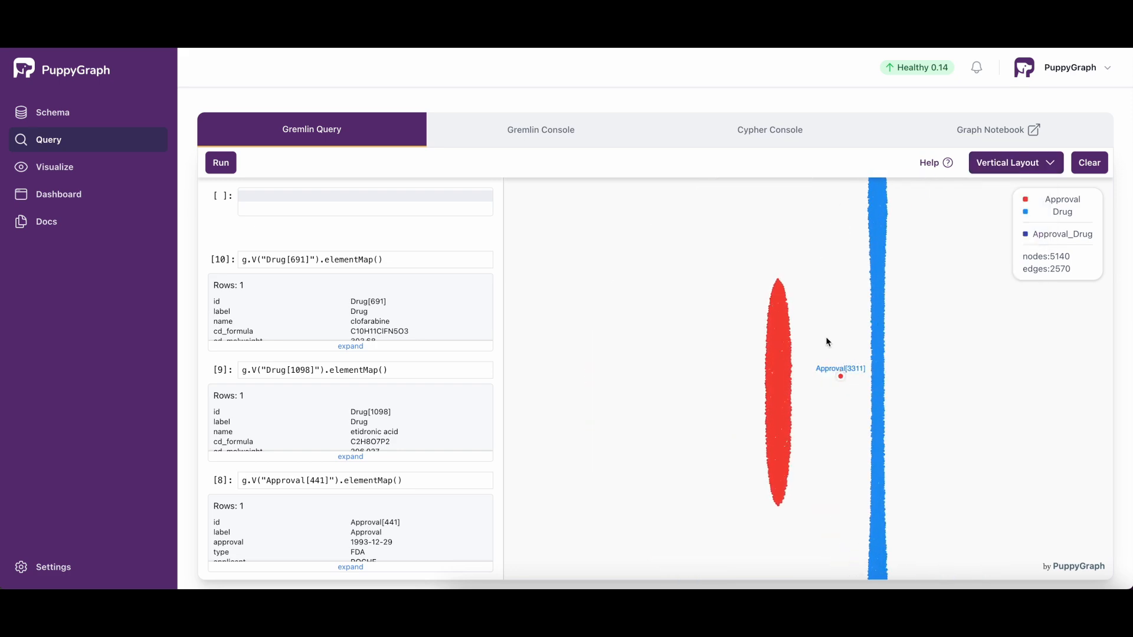
left_click(1054, 164)
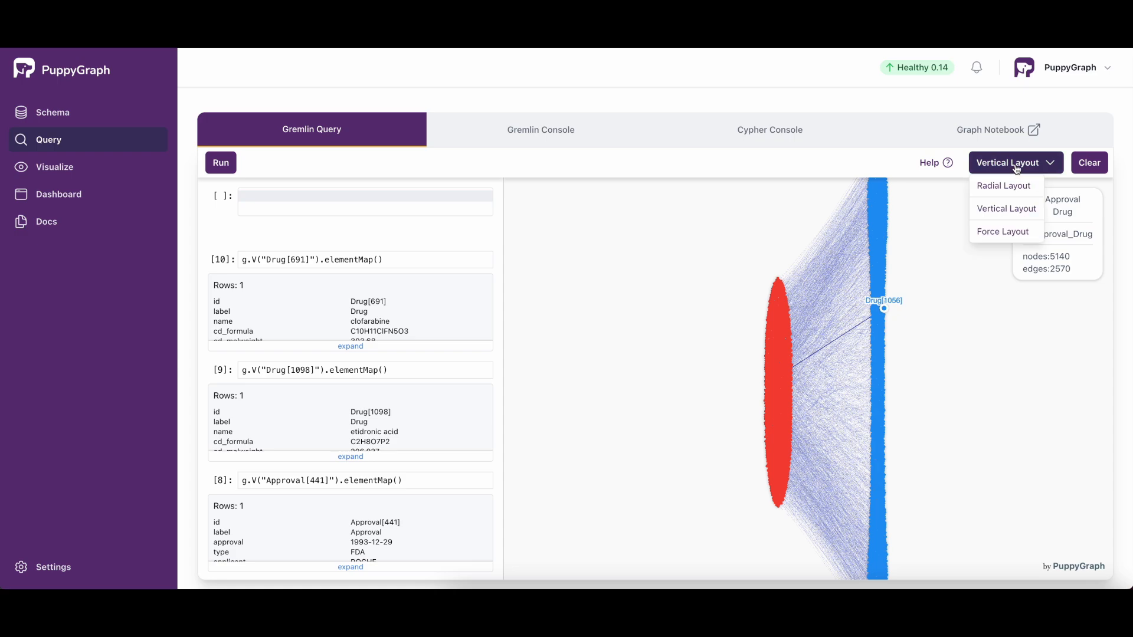
left_click(1012, 231)
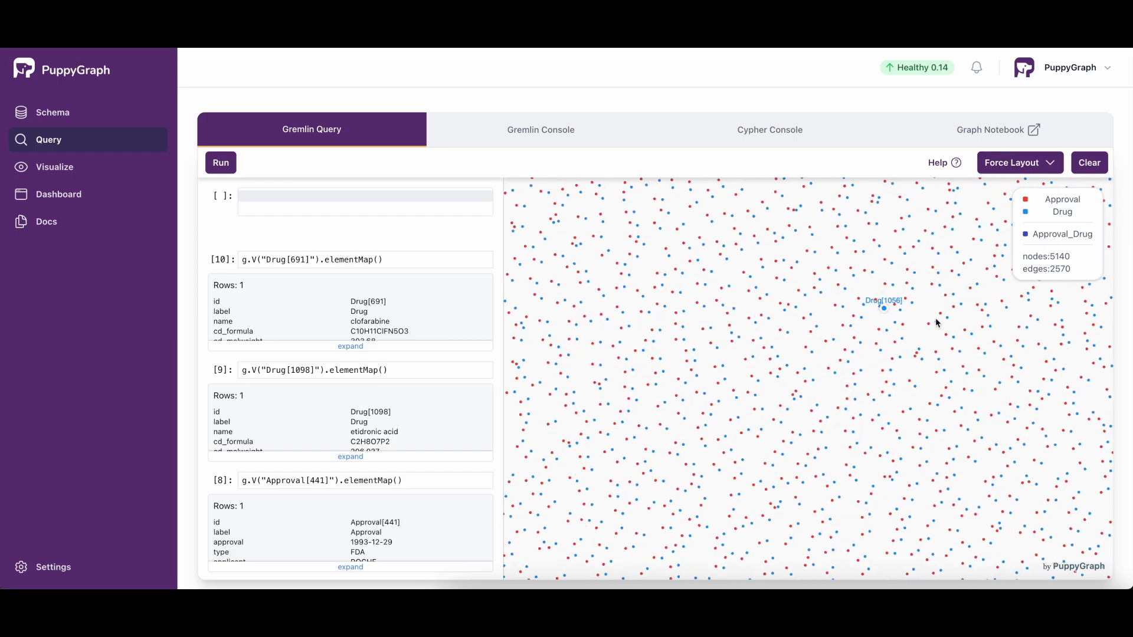
scroll(973, 248, "down", 1)
left_click(1024, 152)
left_click(1026, 176)
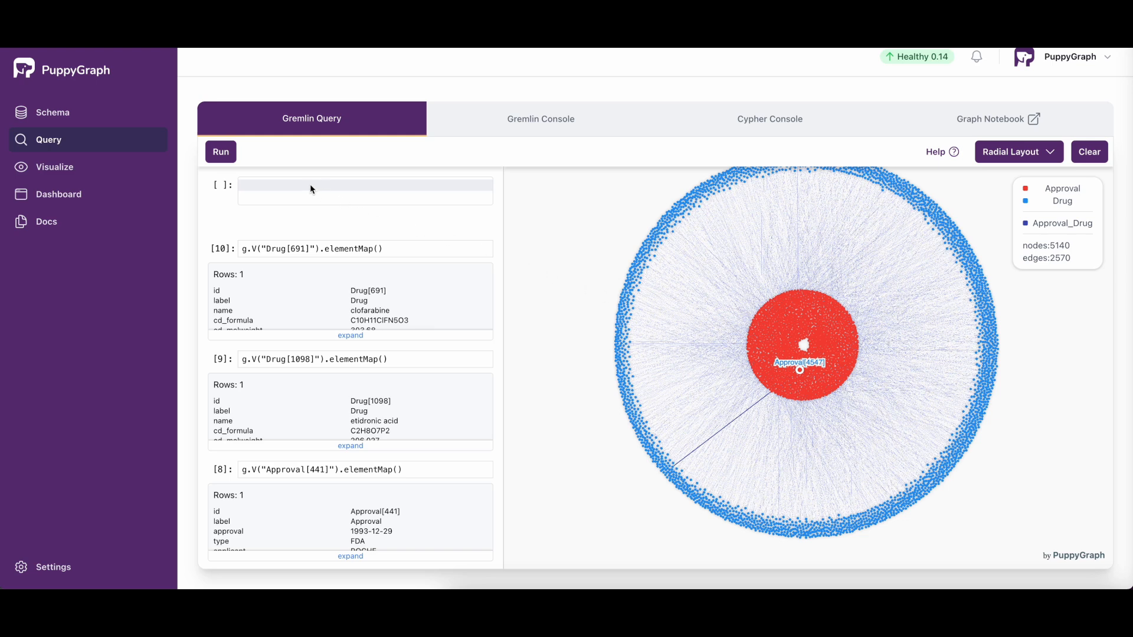
Step: Paste and run the Gremlin query tracing Drug nodes through HAS_BIOACTIVITY with moa 1 and organism Homo sapiens to TARGET_TO paths
left_click(287, 184)
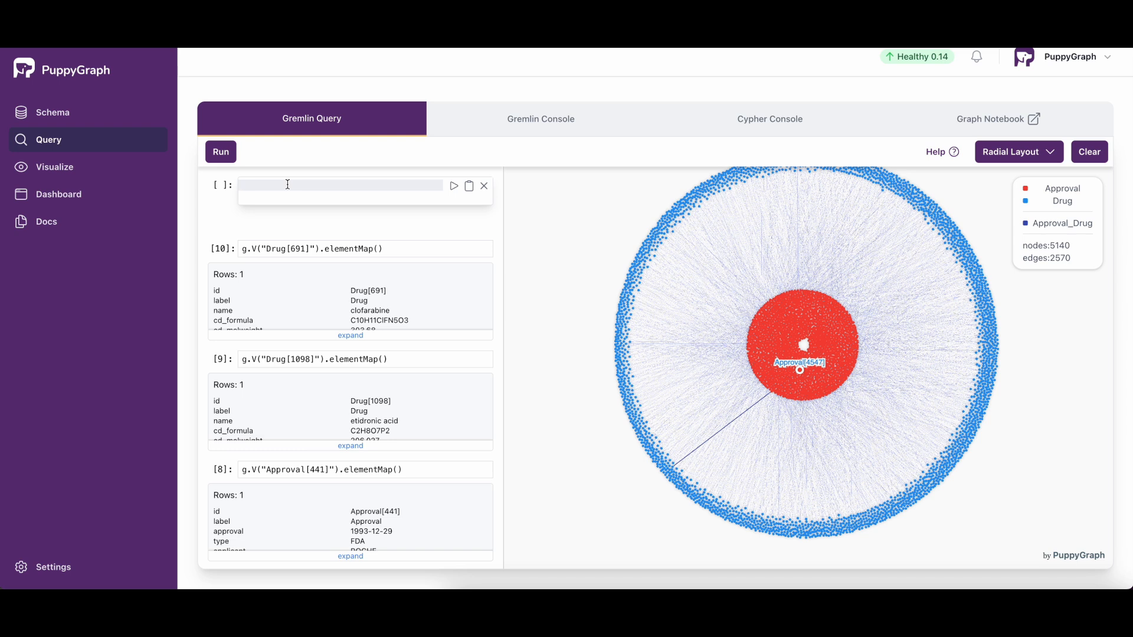
type("g.V().hasLabel('Drug'). out('HAS_BIOACTIVITY').has('moa', 1).has('organism', 'Homo sapiens'). out('TARGET_TO').path()")
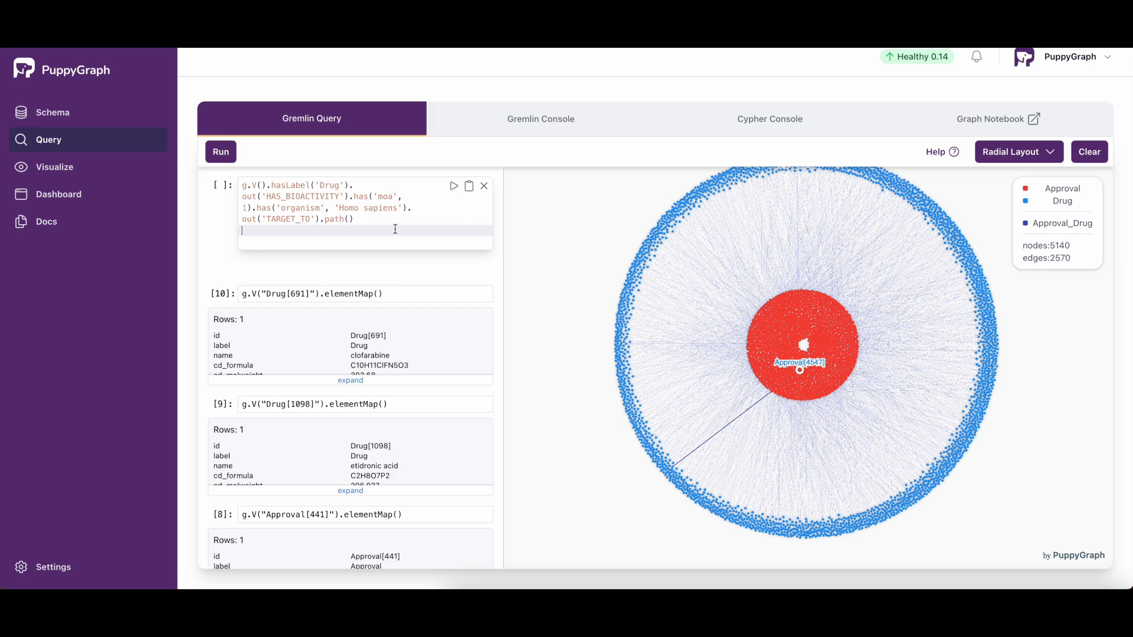
left_click(455, 187)
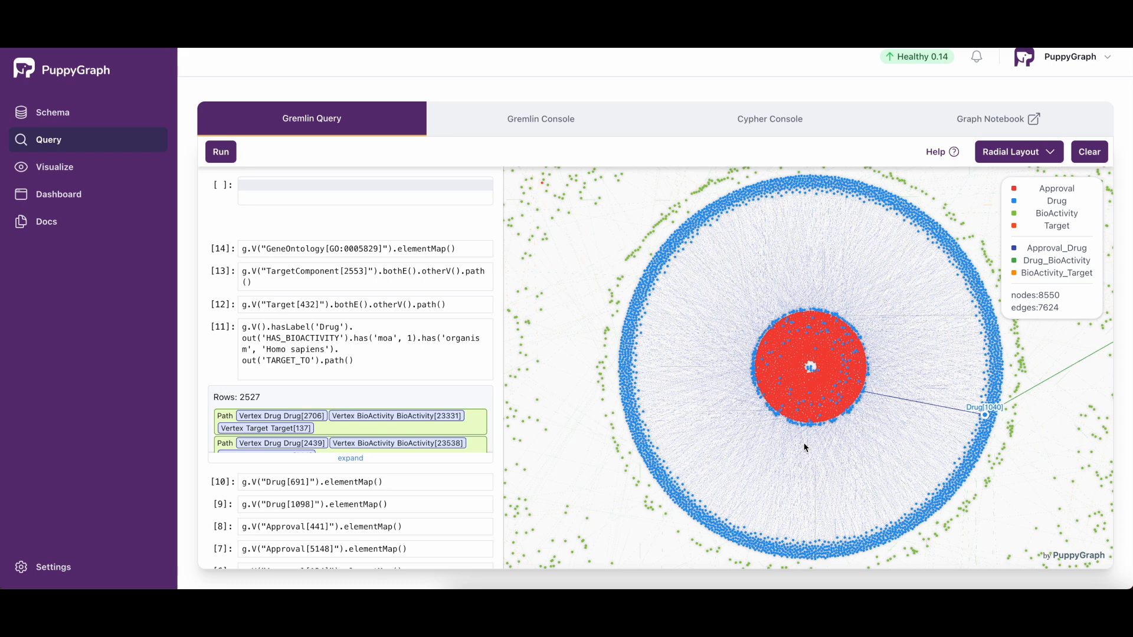
Step: Expand the outer Target[642] node with all edge labels
left_click_drag(577, 384, 770, 395)
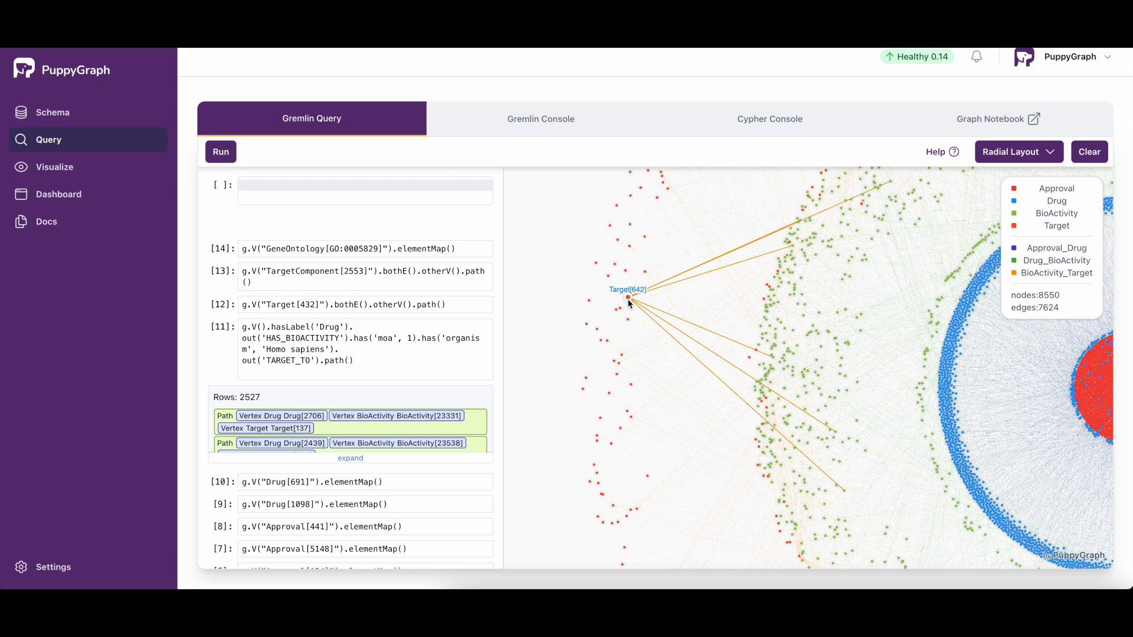
right_click(629, 302)
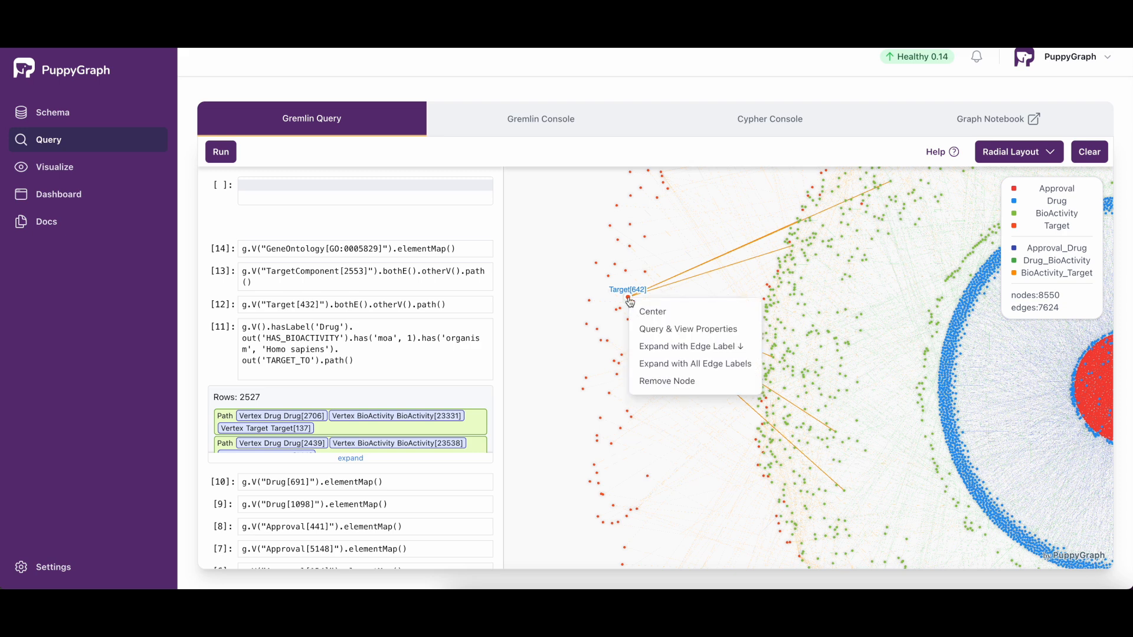
left_click(673, 365)
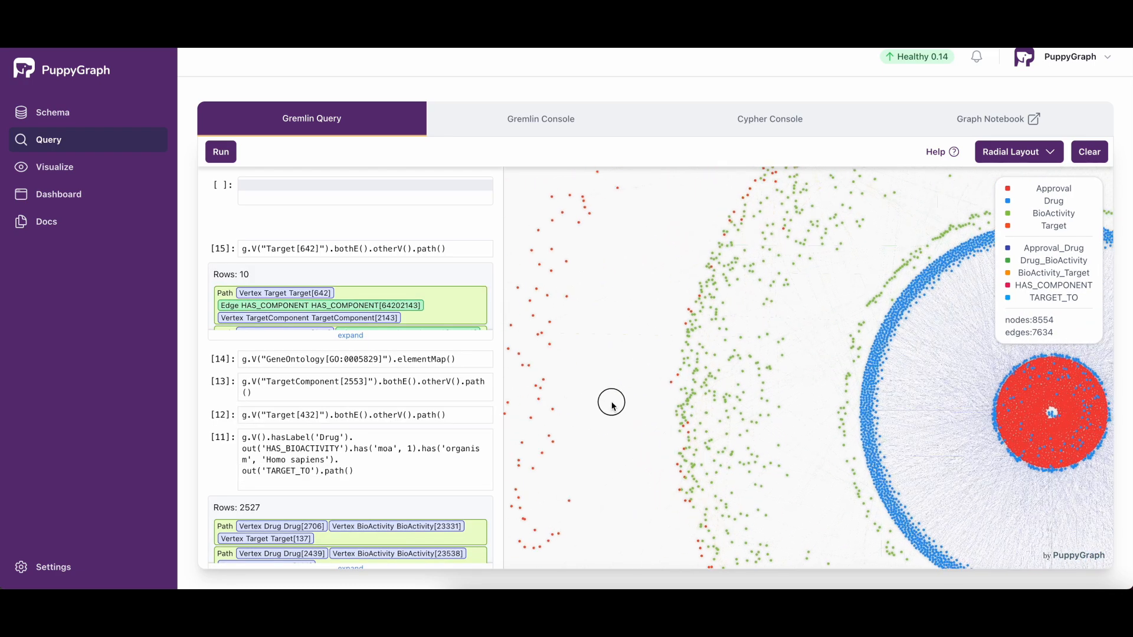
Step: Locate the TargetComponent[2143] node linked to Target[642] and expand it with all edge labels
left_click_drag(609, 399, 855, 444)
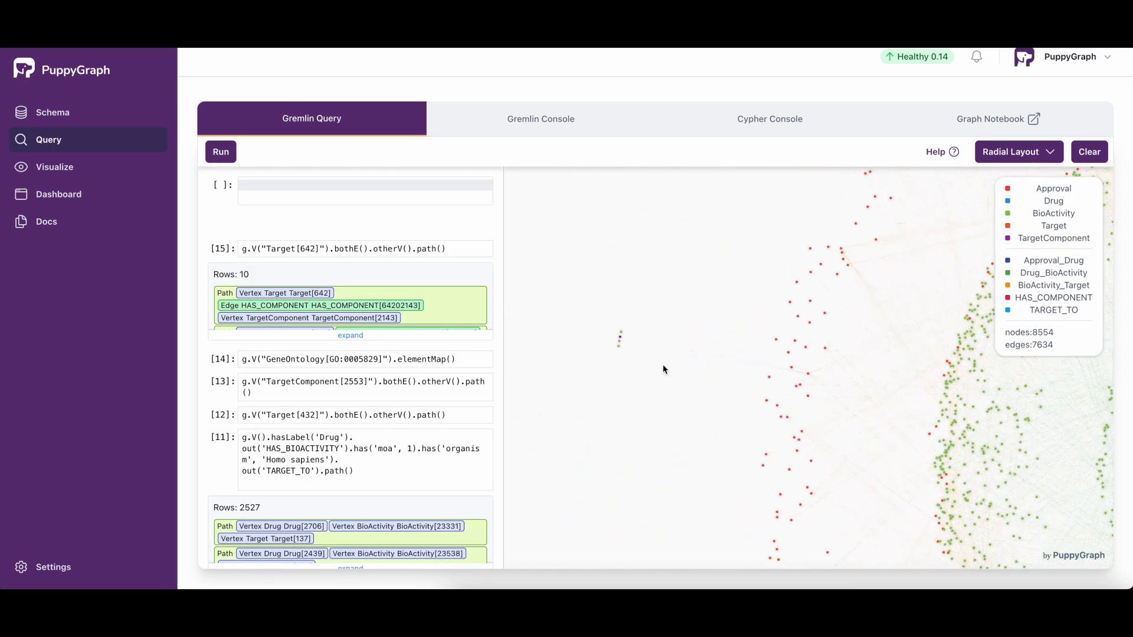
scroll(641, 354, "up", 5)
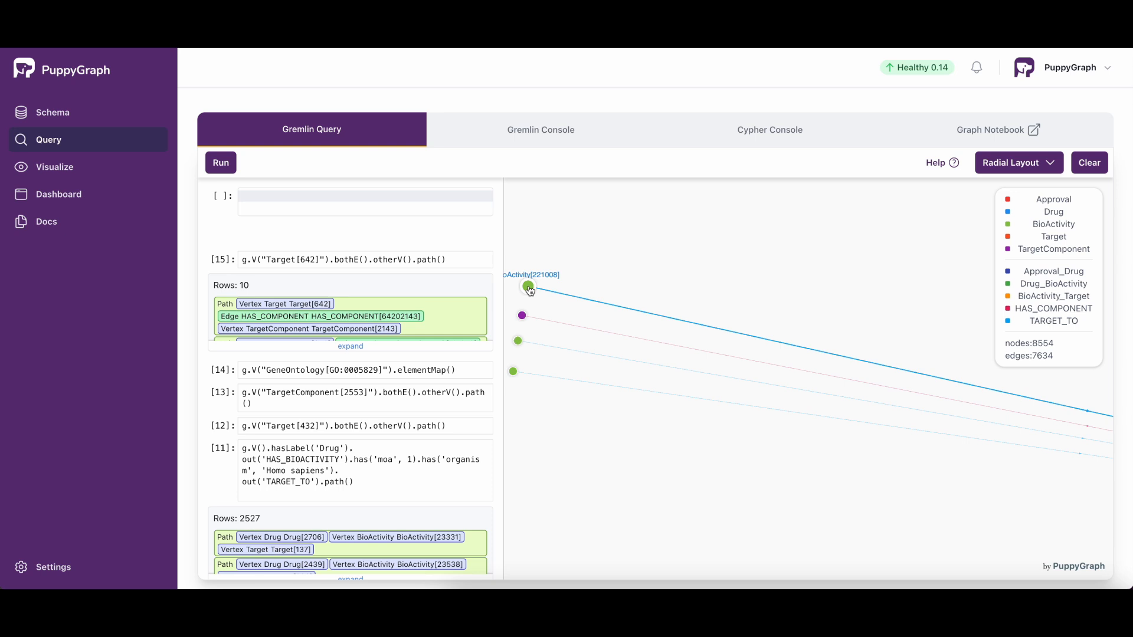
left_click_drag(546, 394, 676, 403)
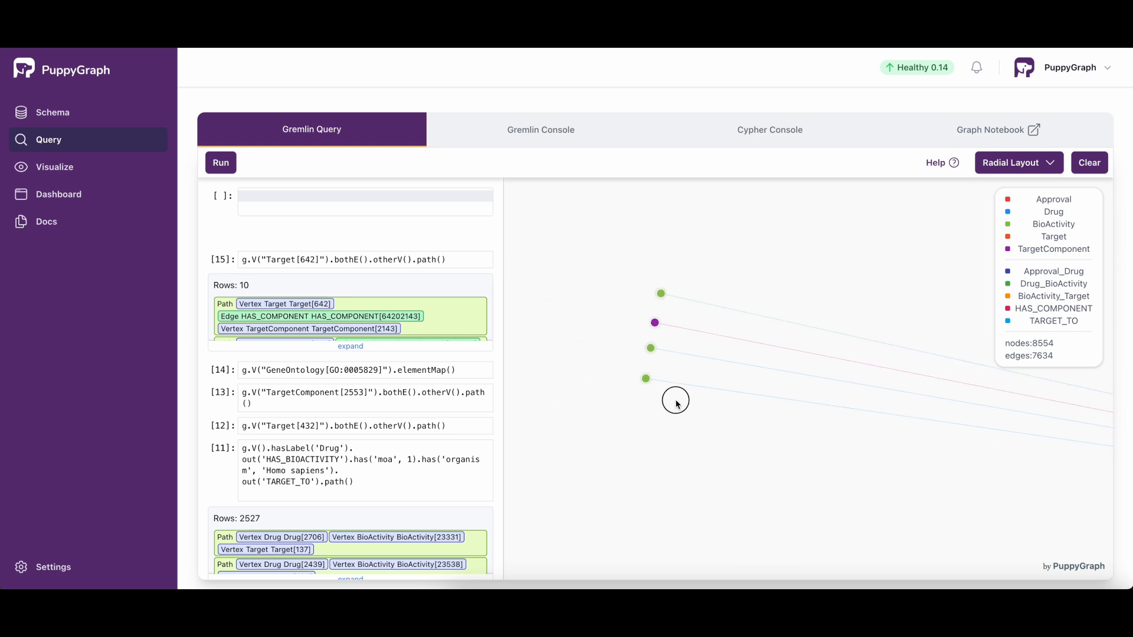
right_click(656, 327)
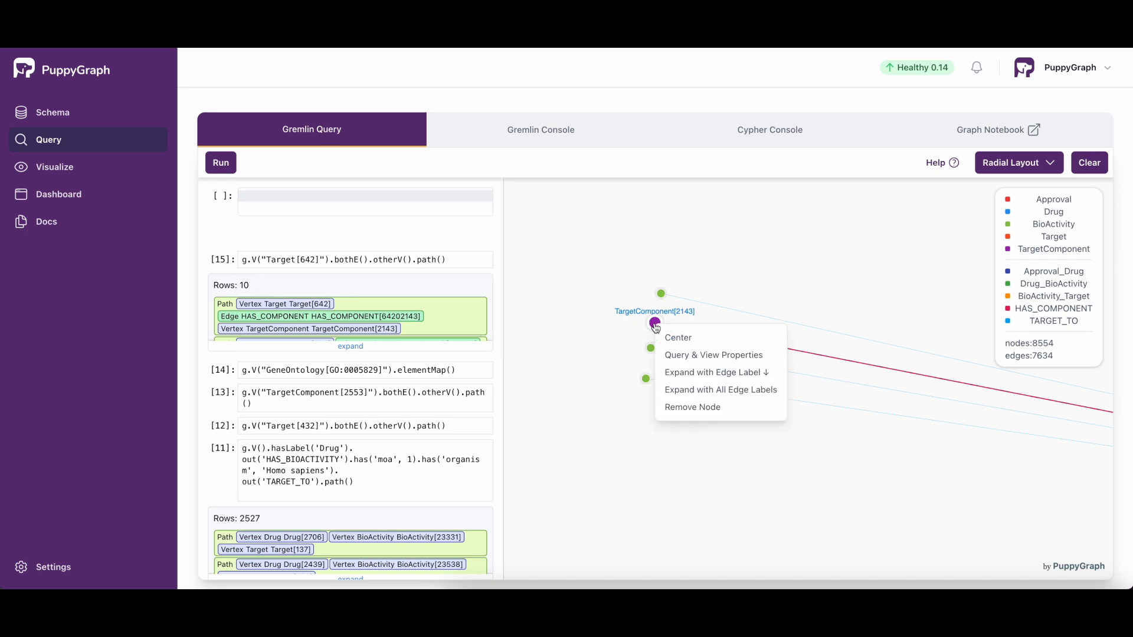
left_click(724, 391)
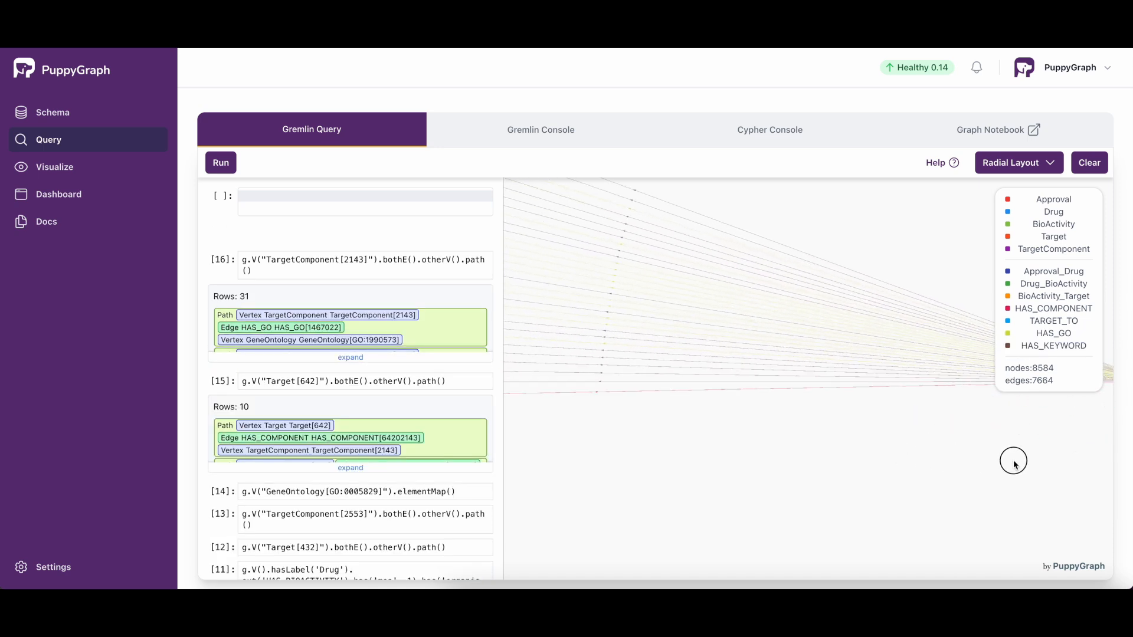
Step: Examine the nodes linked to TargetComponent[2143], including GeneOntology[GO:0005886], and review the query history
scroll(844, 458, "down", 3)
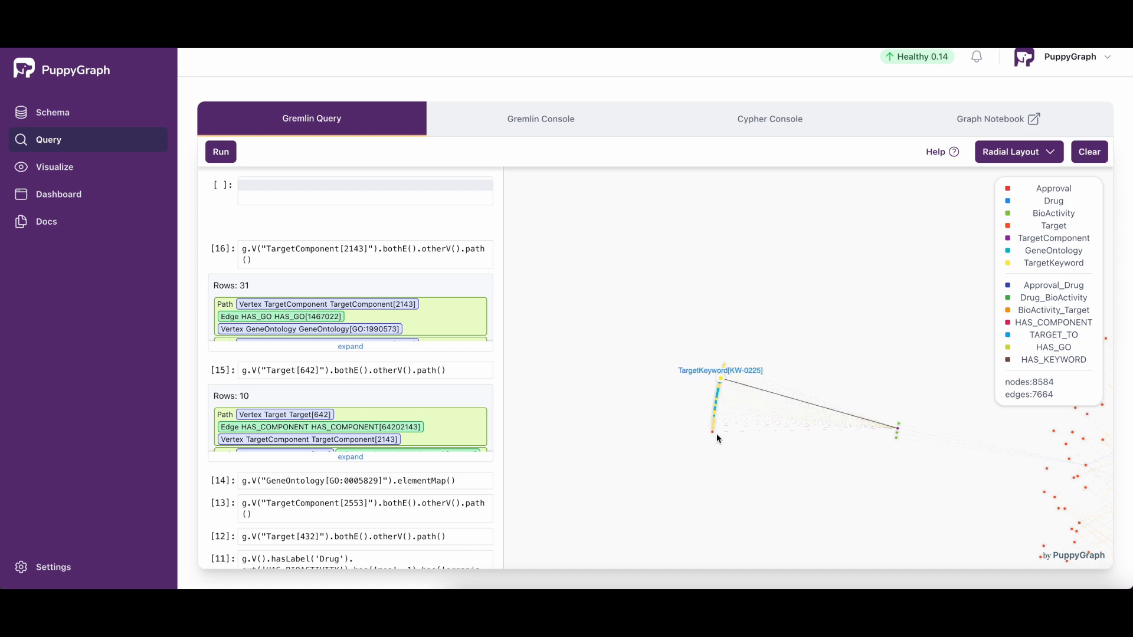
scroll(716, 433, "up", 5)
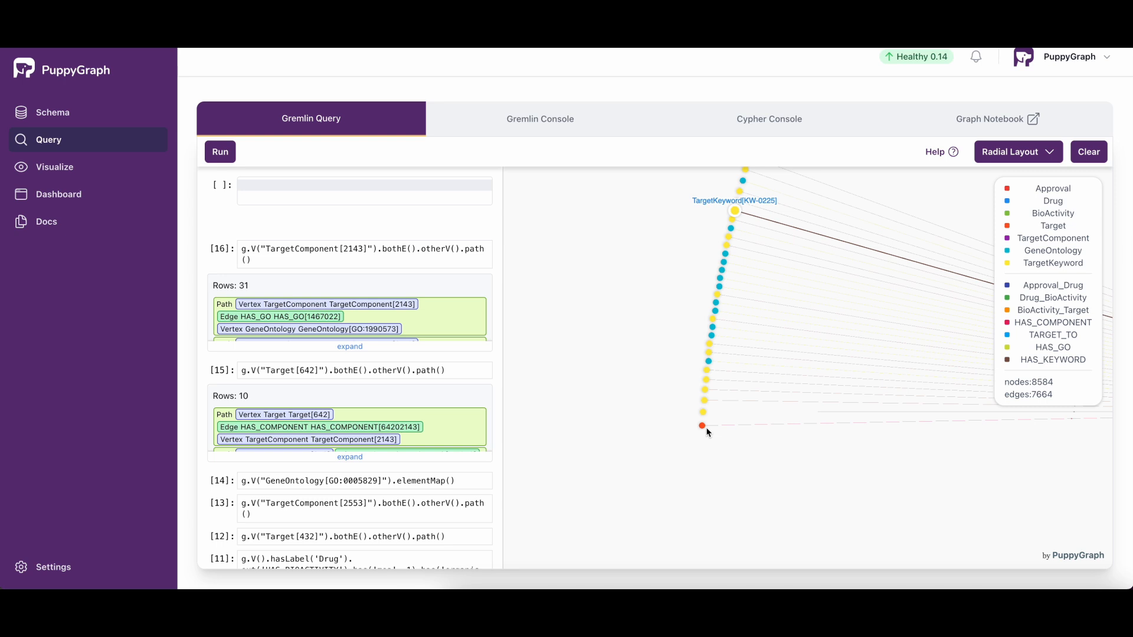
left_click(710, 353)
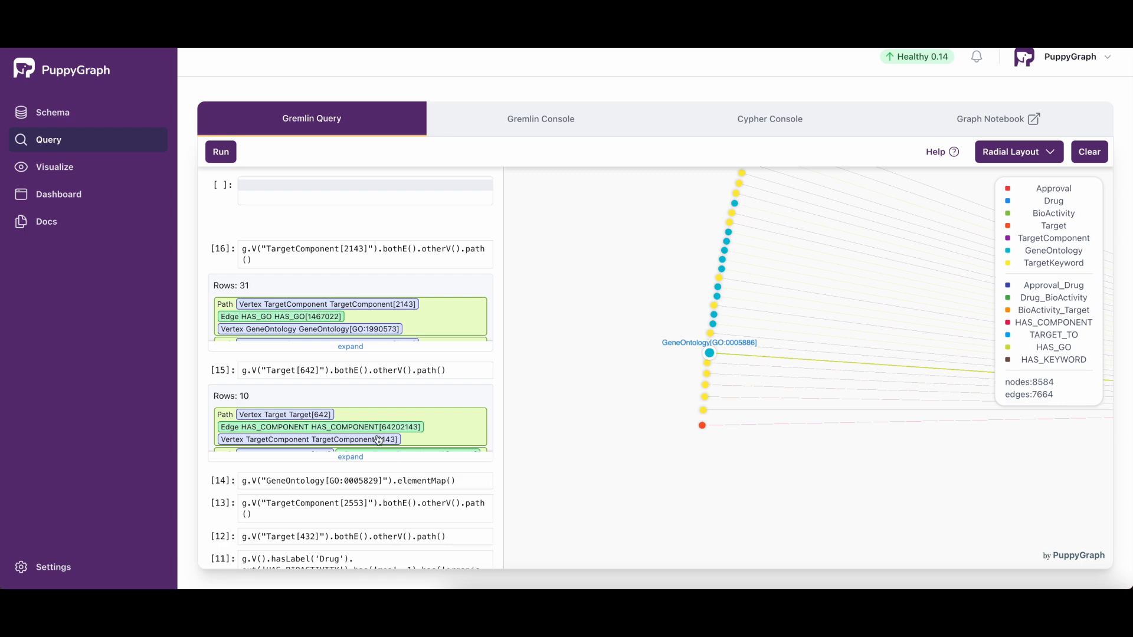
scroll(365, 410, "up", 1)
scroll(365, 415, "down", 5)
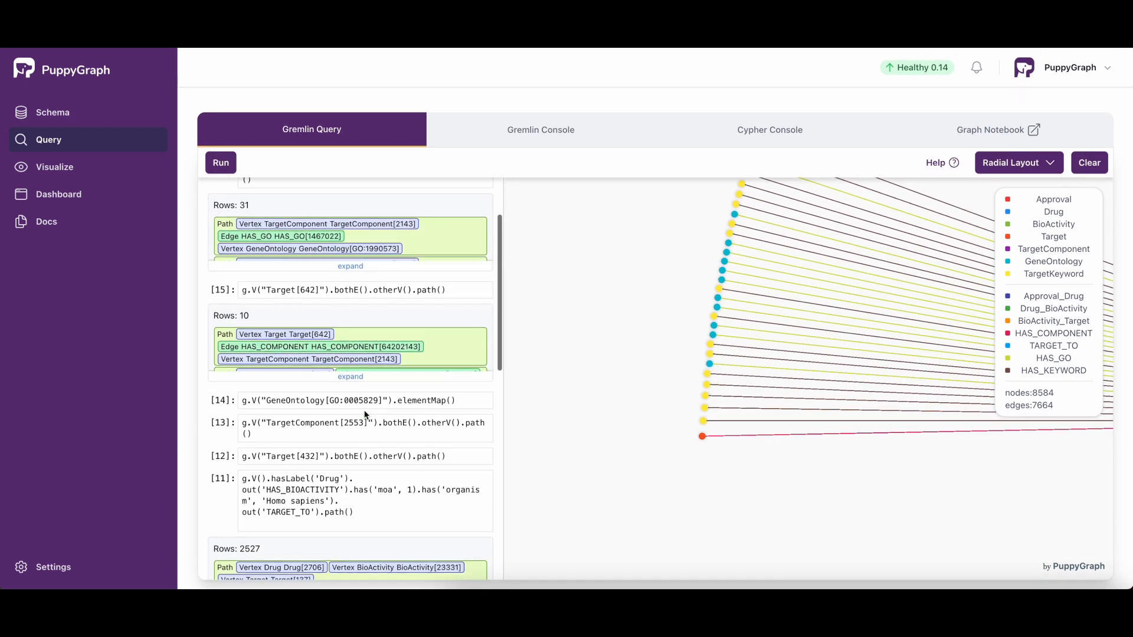
scroll(362, 427, "up", 1)
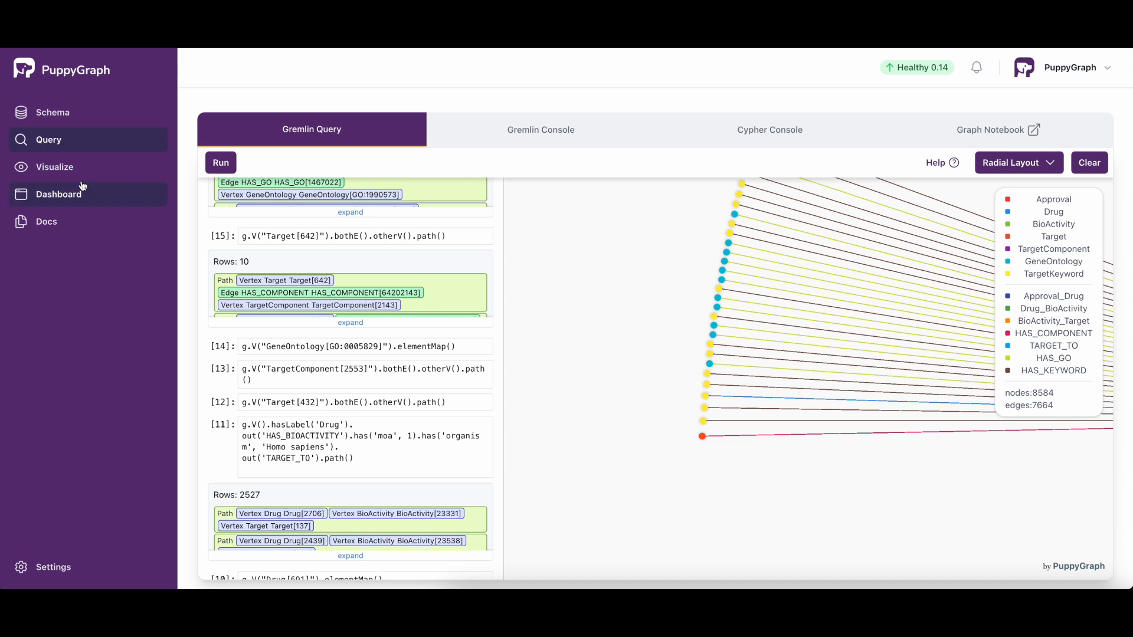
Step: Examine the TargetComponent vertex and its connected edges in the schema graph
left_click(46, 116)
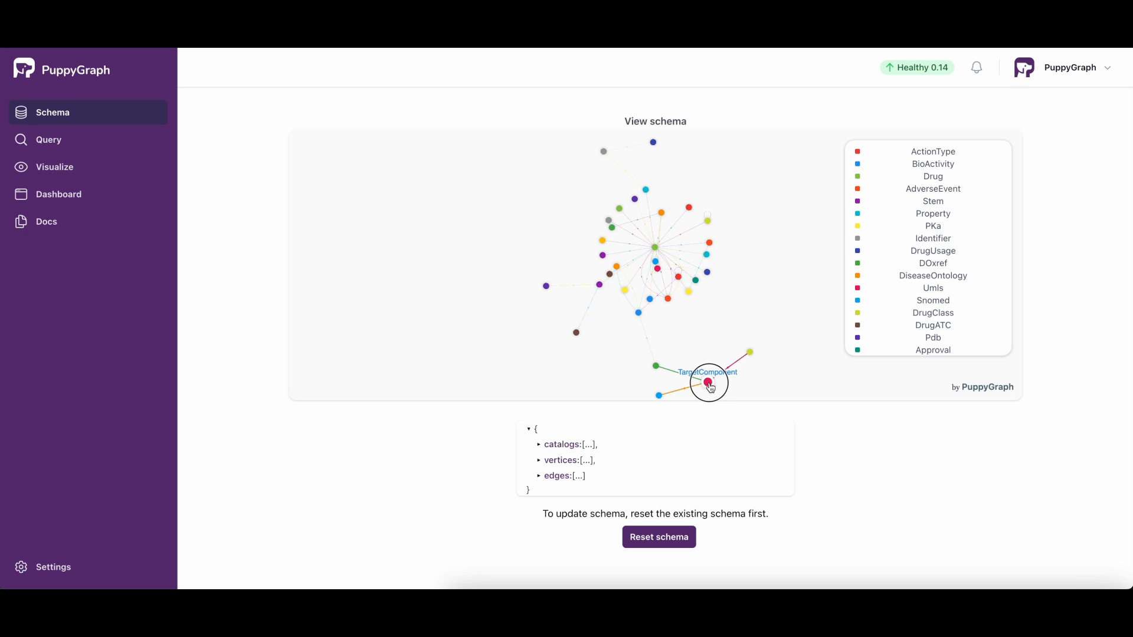
mouse_move(709, 386)
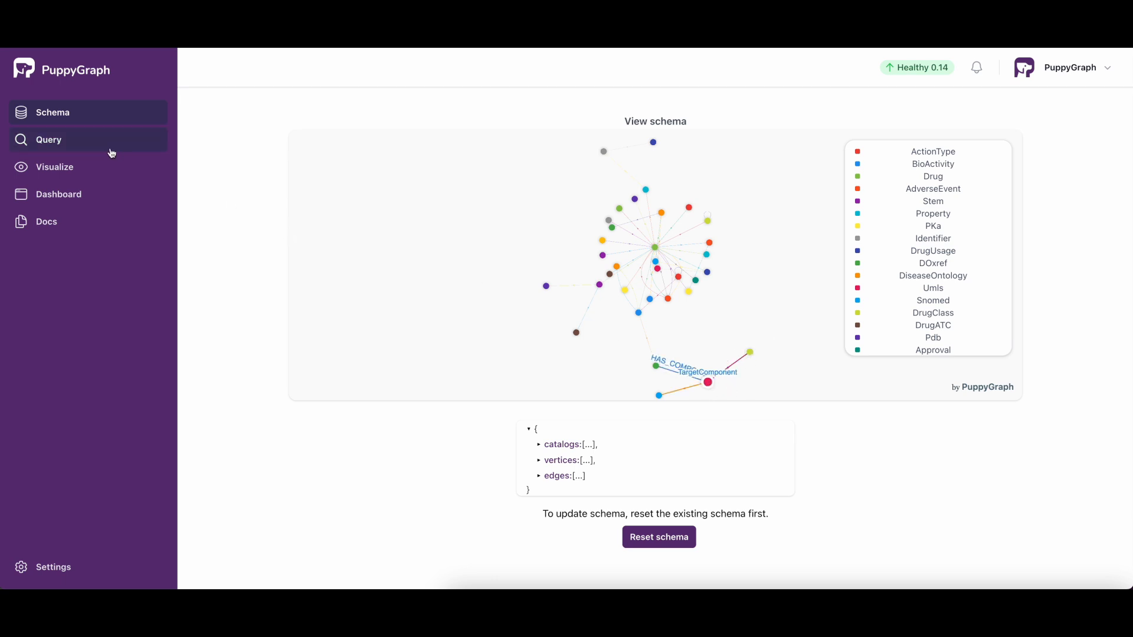
Step: Rerun the earlier Gremlin query tracing Drug nodes through HAS_BIOACTIVITY with moa 1 and organism Homo sapiens to TARGET_TO paths
left_click(62, 141)
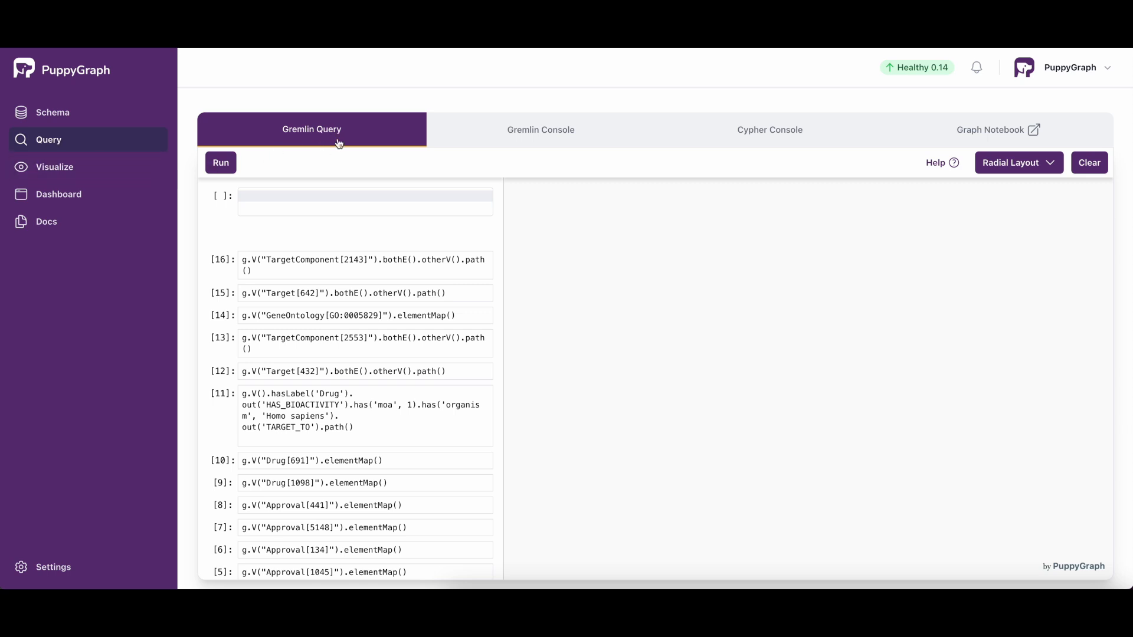
mouse_move(419, 255)
scroll(422, 389, "down", 5)
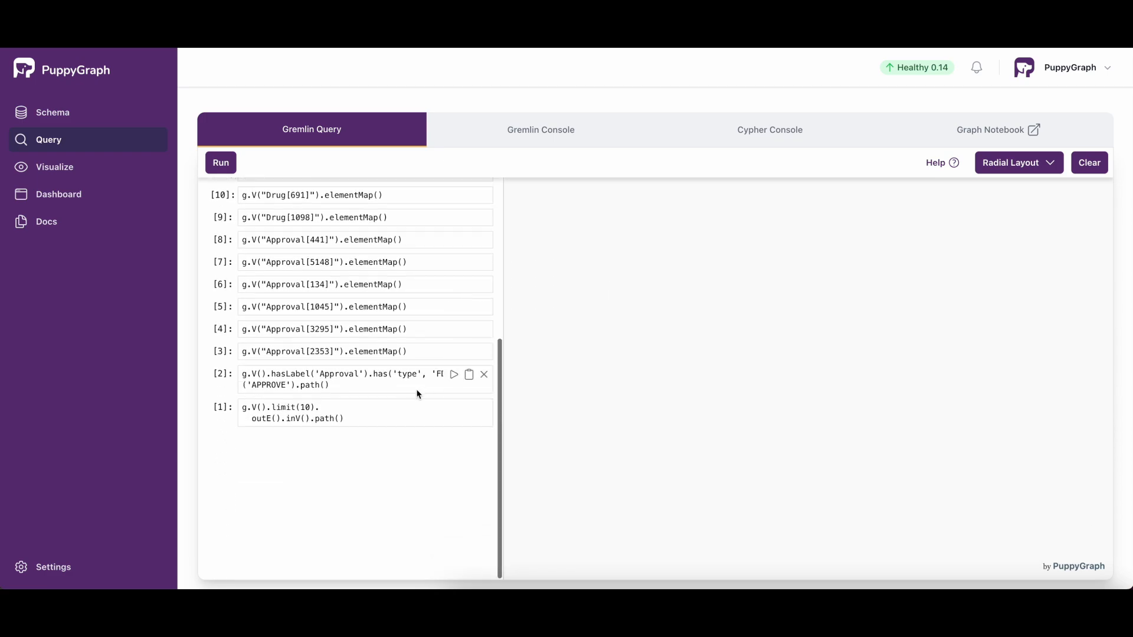
scroll(417, 393, "up", 3)
left_click(454, 309)
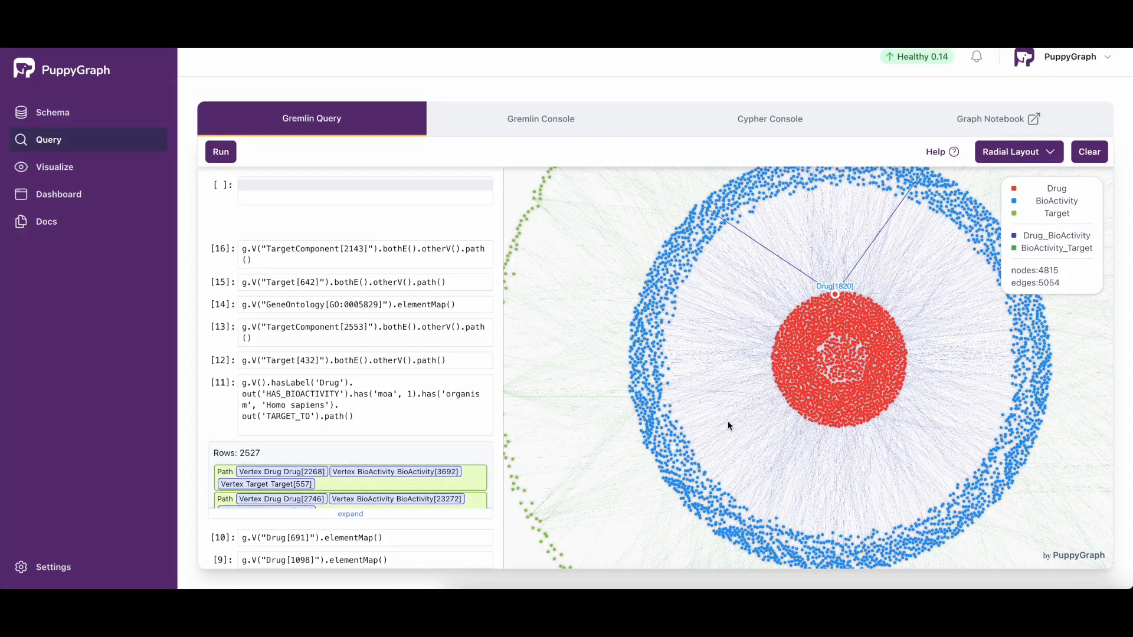
Step: Prefetch properties and enable search on the result graph, and search it for nodes with accession=P15692
right_click(519, 546)
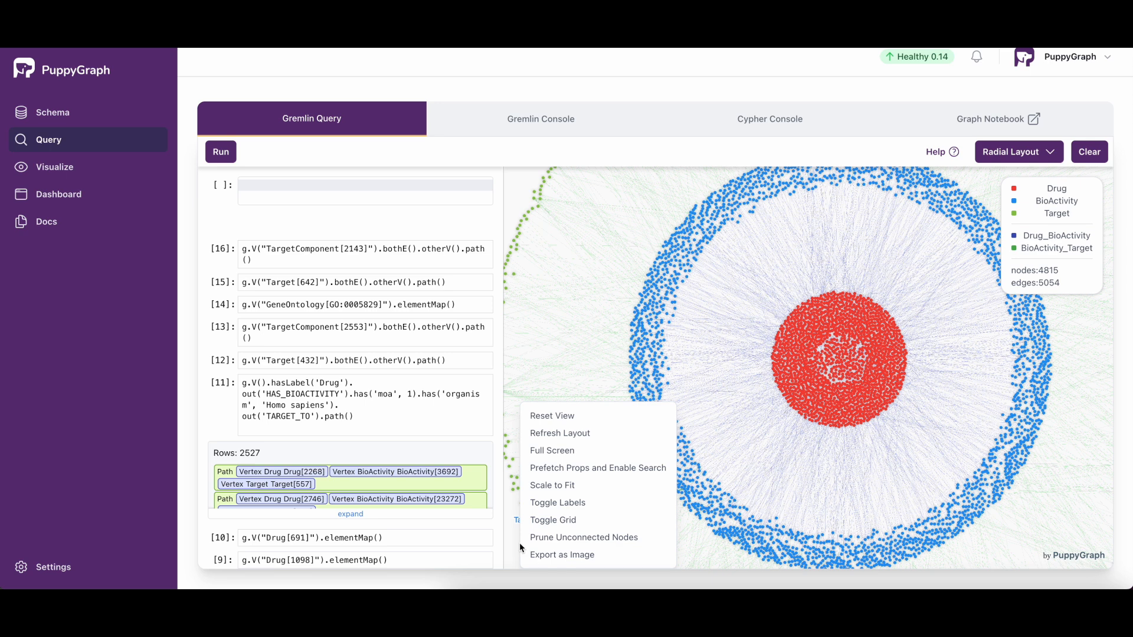
left_click(570, 469)
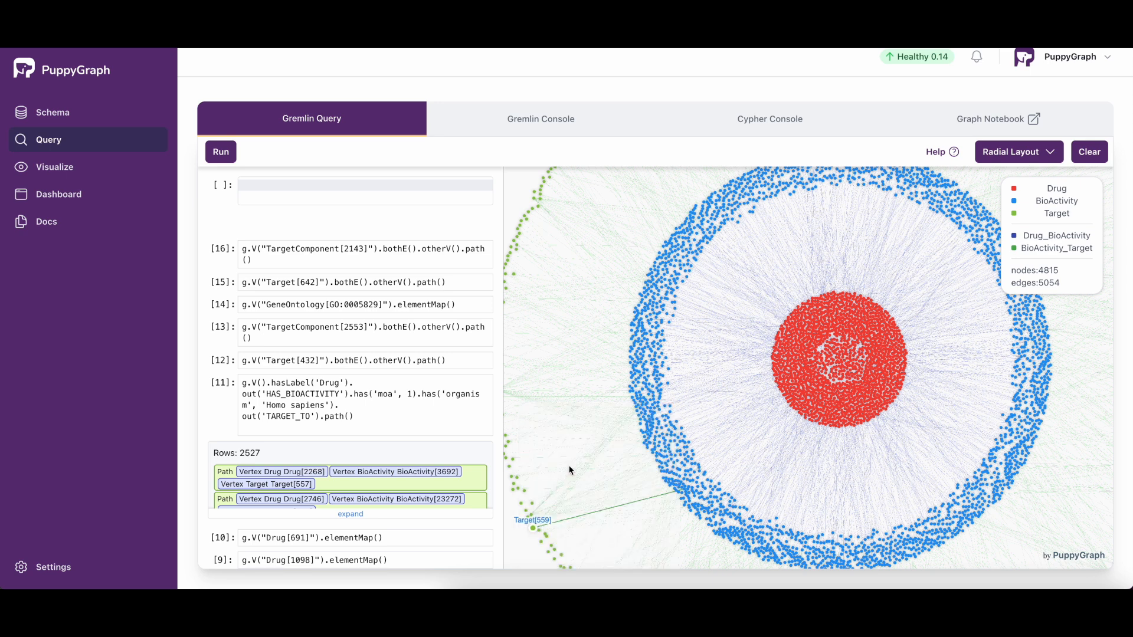
left_click(573, 187)
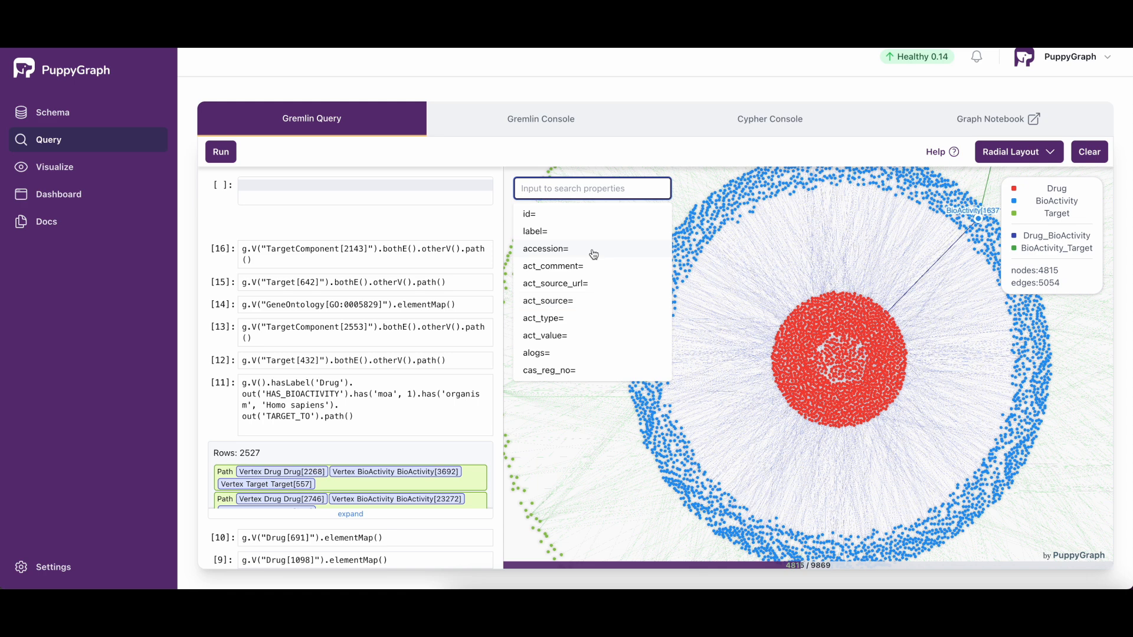
left_click(547, 254)
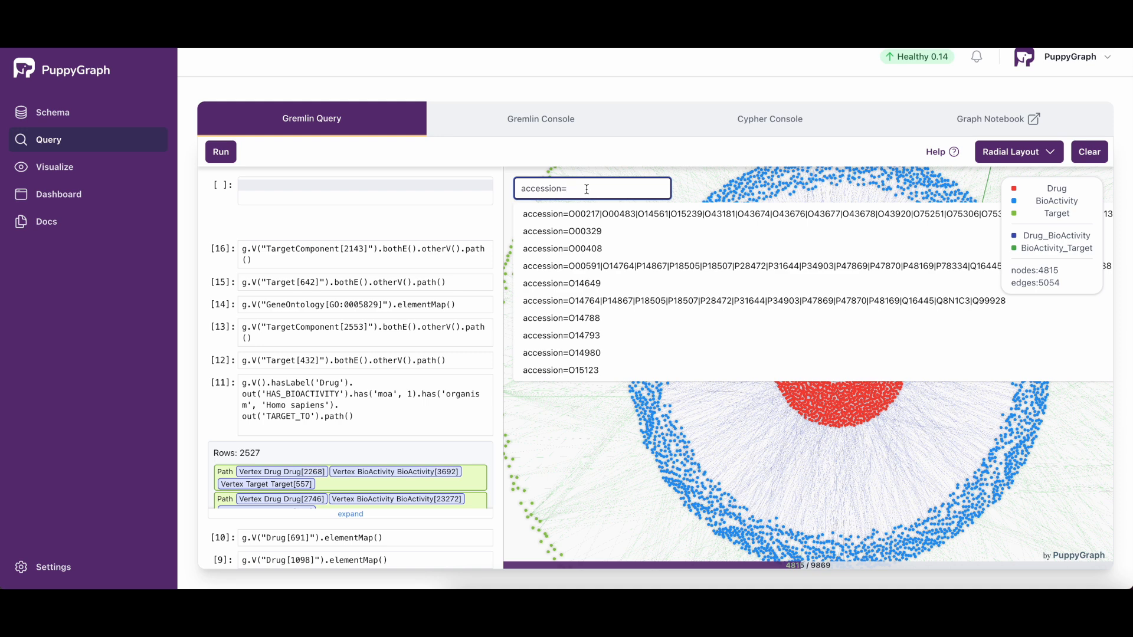
type("P")
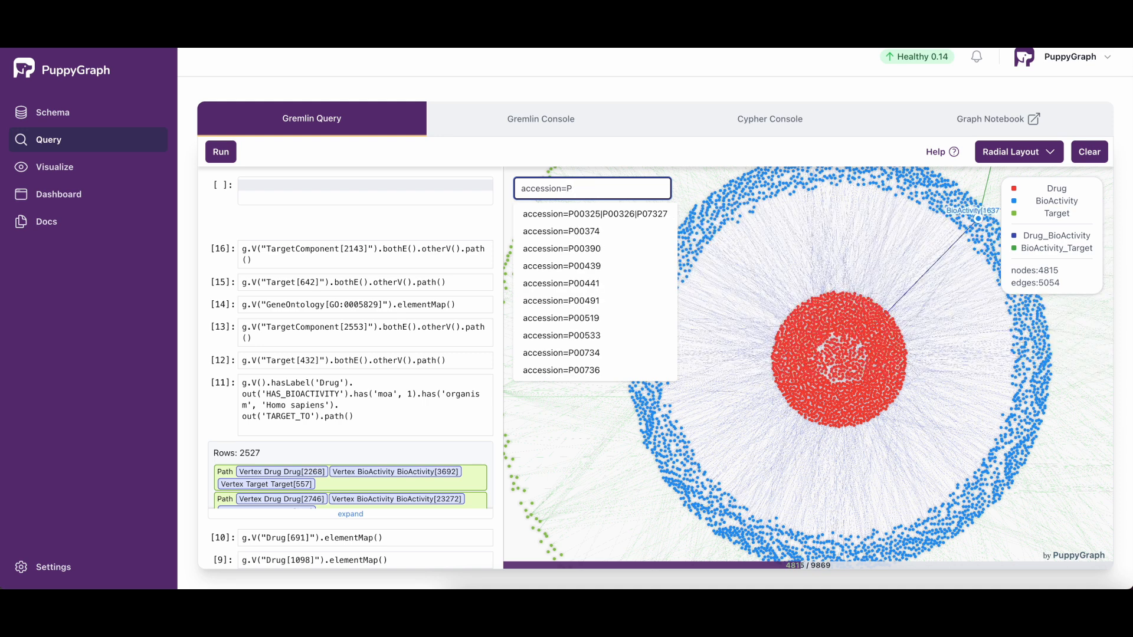
type("1")
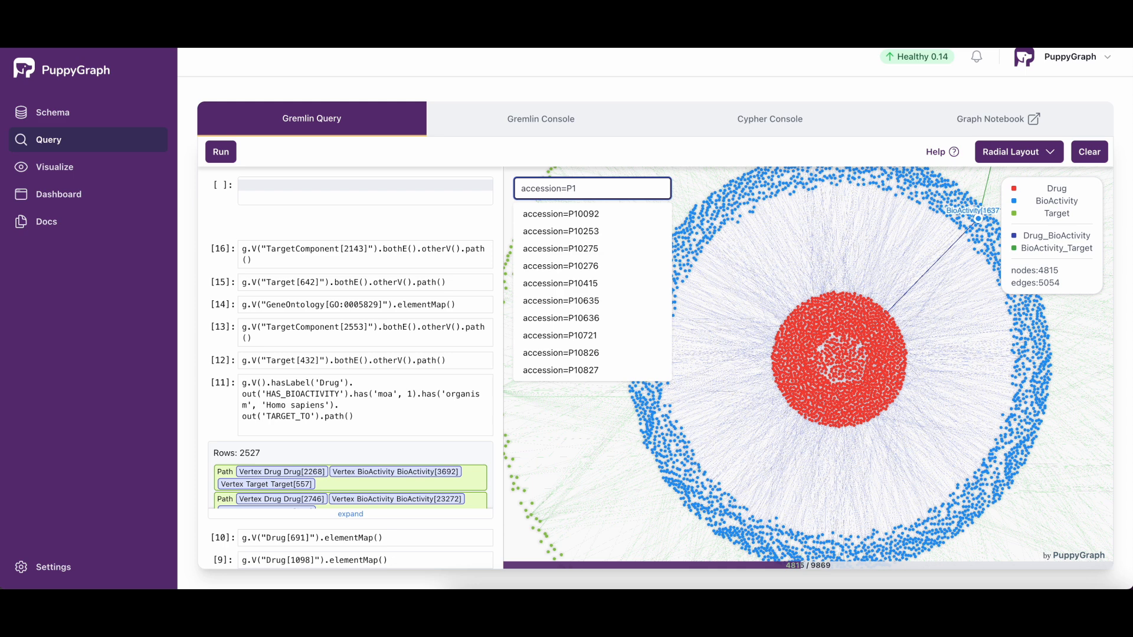
type("56")
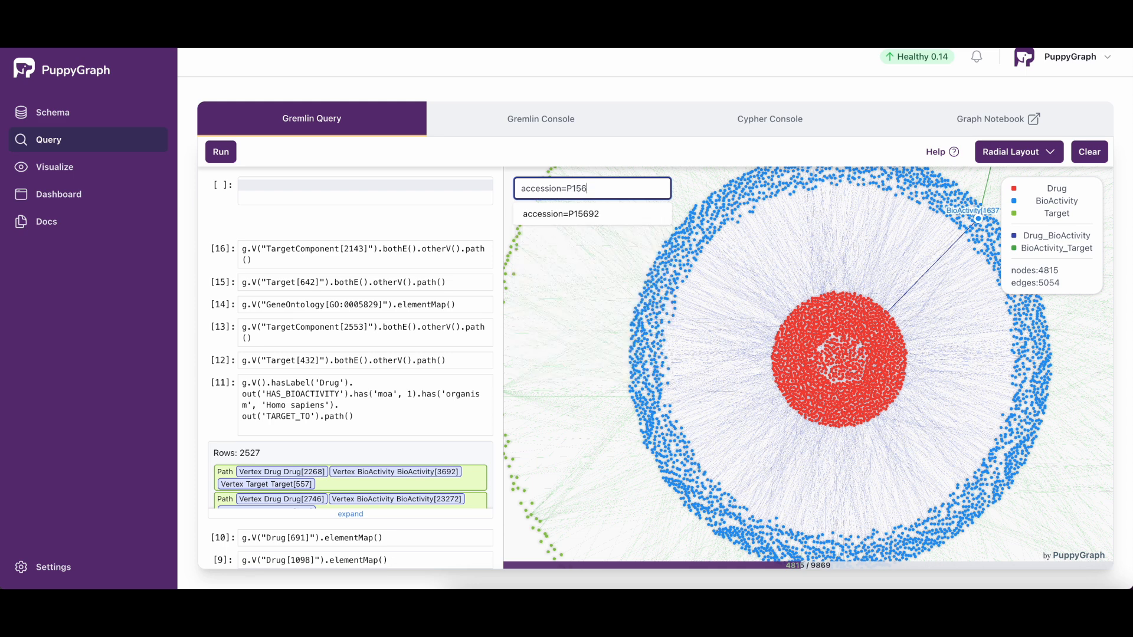
type("92")
key("Return")
Step: Inspect the properties of the highlighted BioActivity[218422] node and close its details
left_click_drag(1030, 513, 1040, 391)
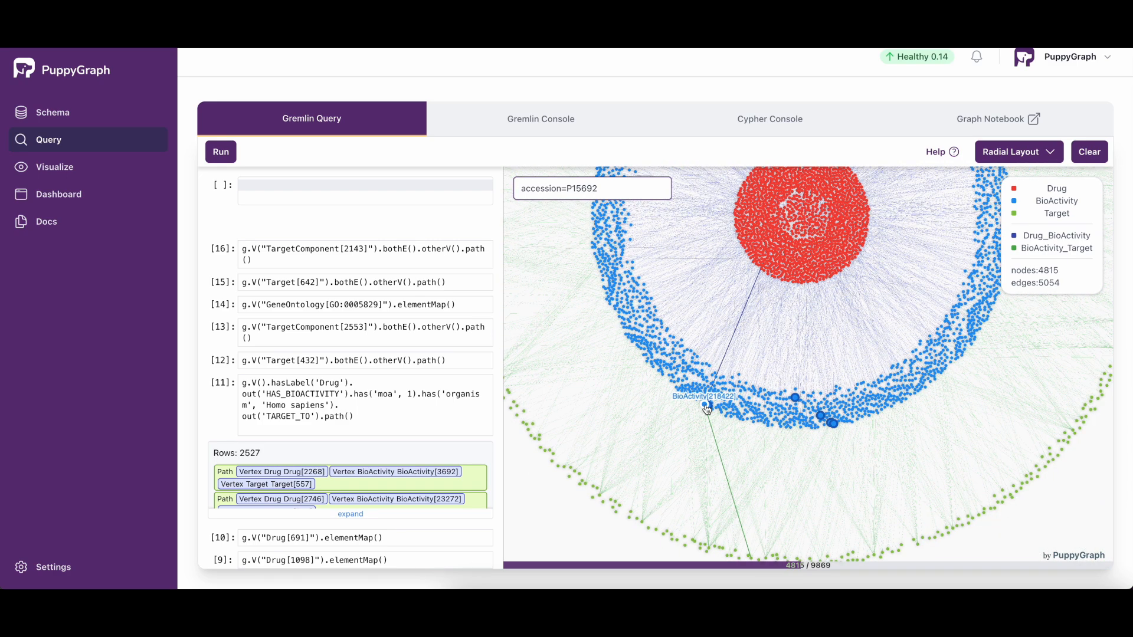
left_click(705, 405)
left_click_drag(723, 332, 828, 334)
left_click(827, 334)
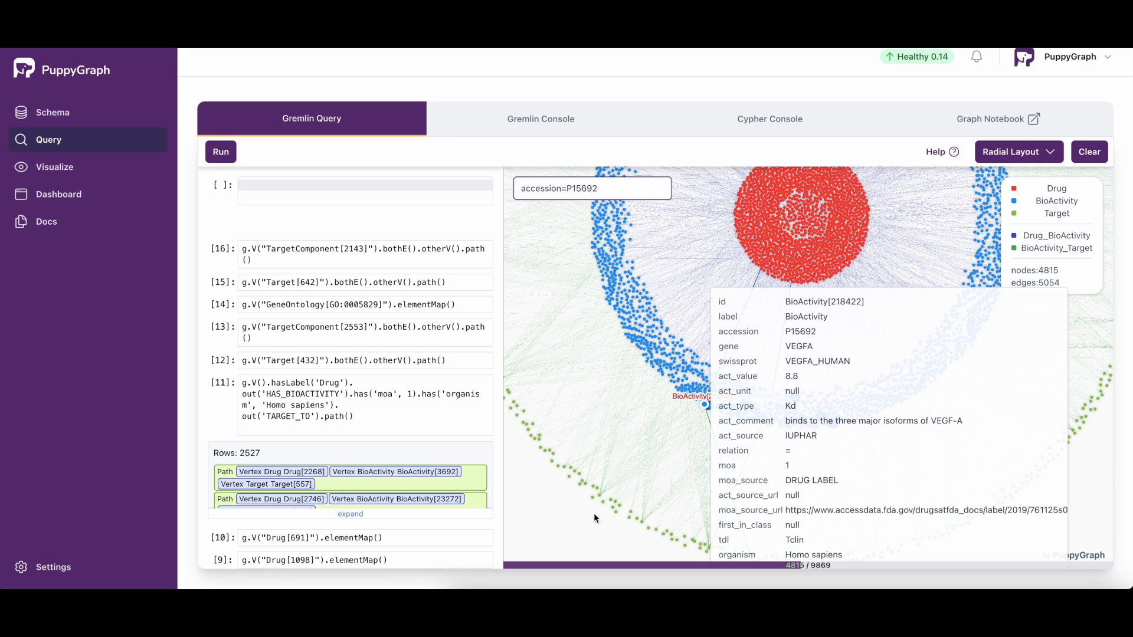
left_click(577, 523)
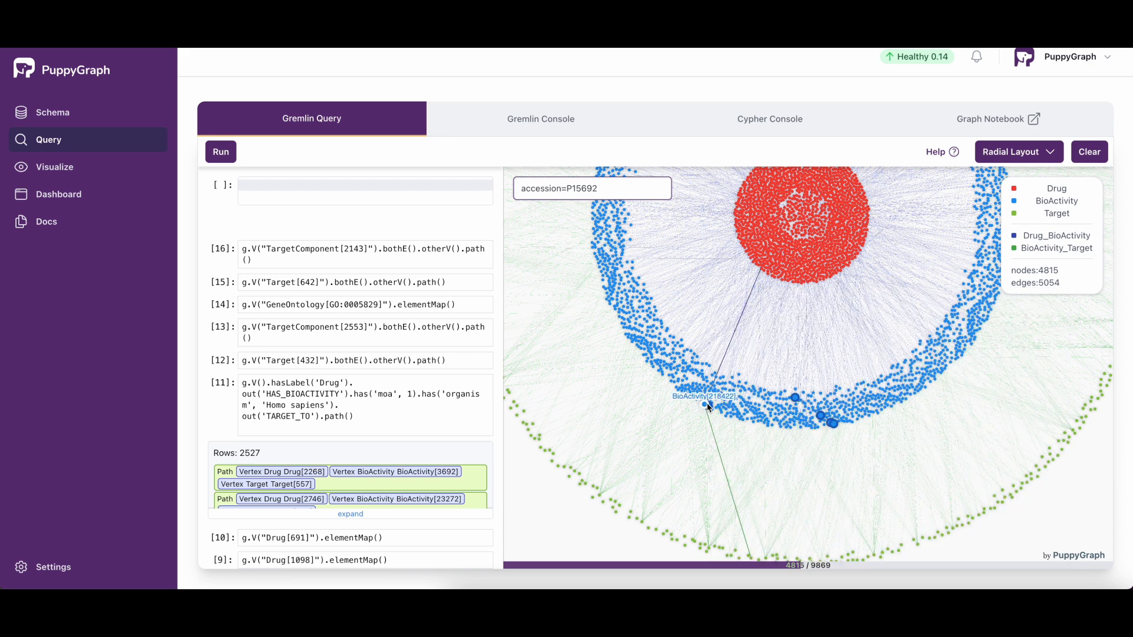
Step: Inspect the properties of the Target[1643] node linked to the highlighted BioActivity nodes, and close its details
scroll(705, 407, "down", 3)
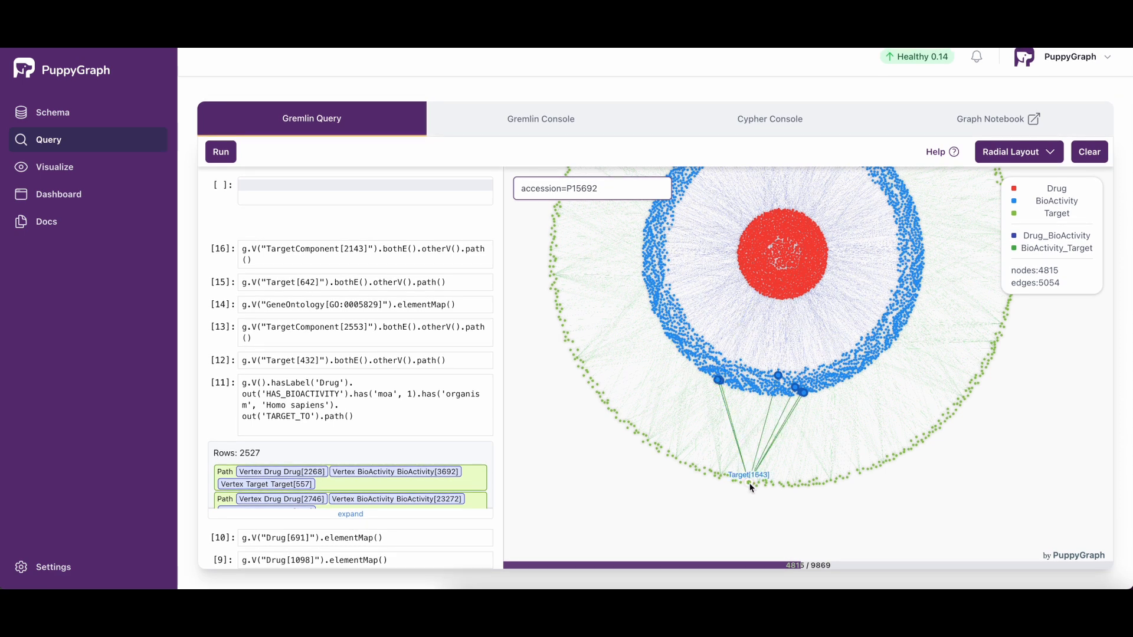
right_click(748, 483)
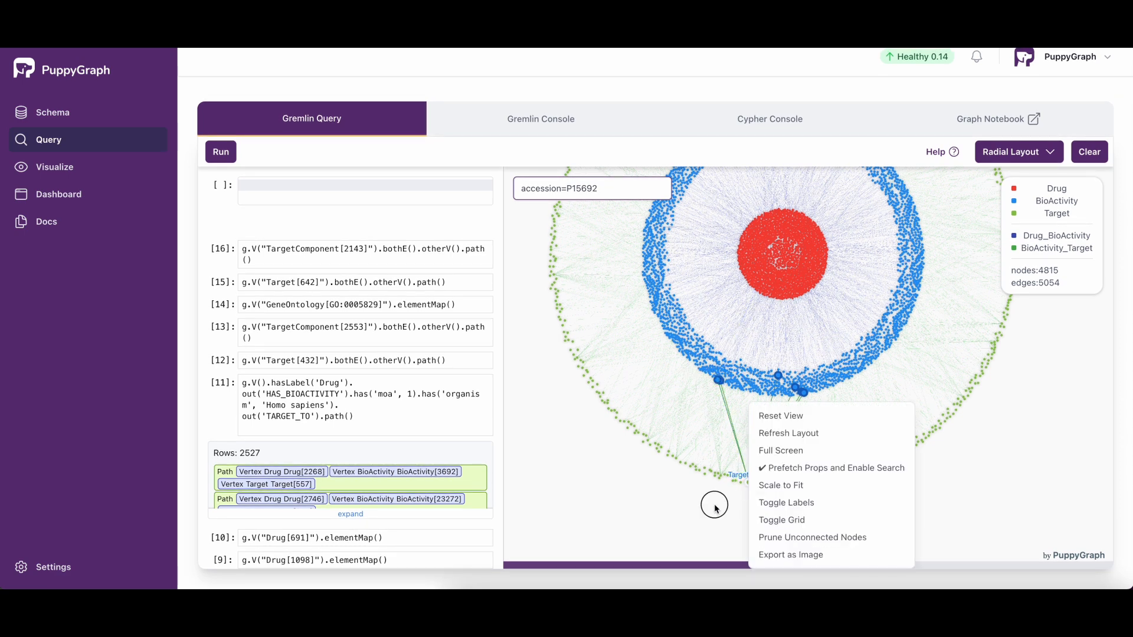
left_click(749, 480)
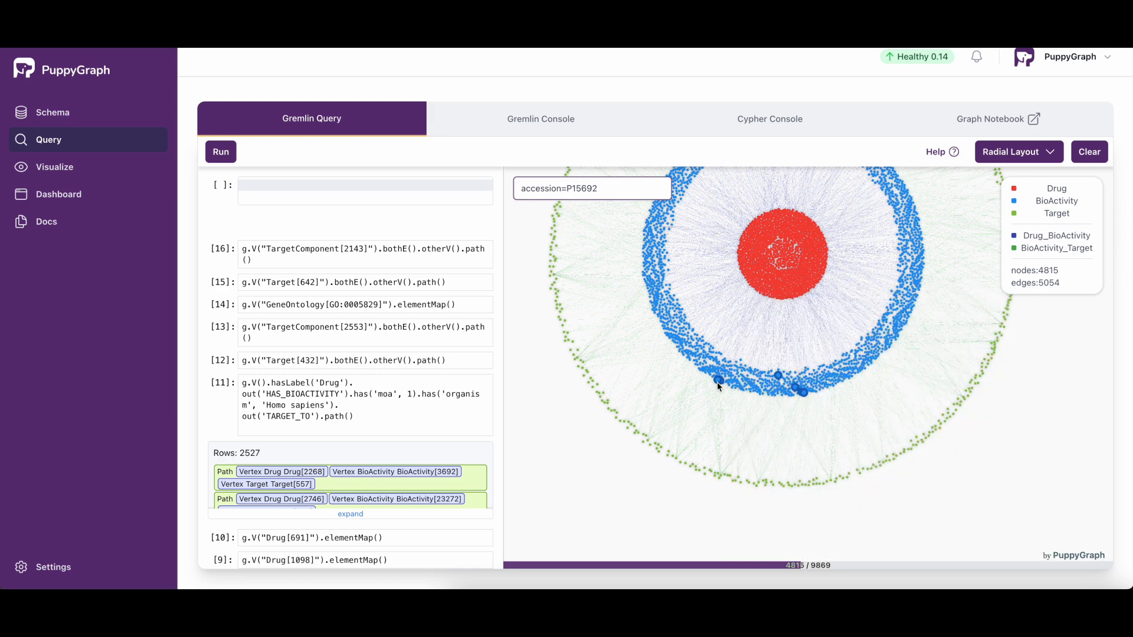
left_click(750, 485)
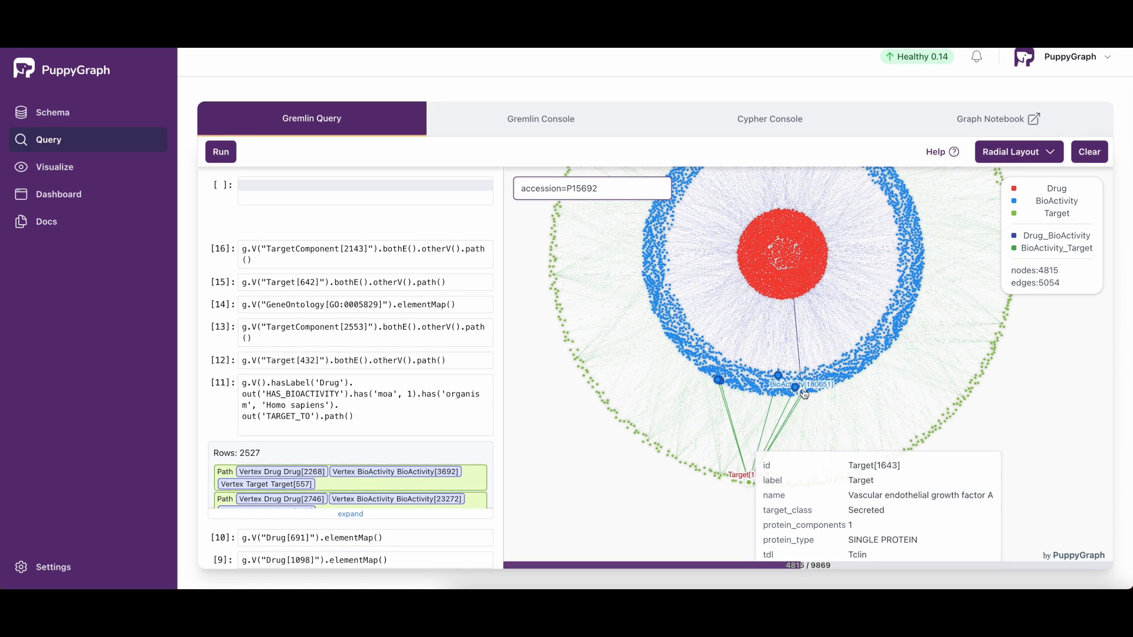
left_click(679, 511)
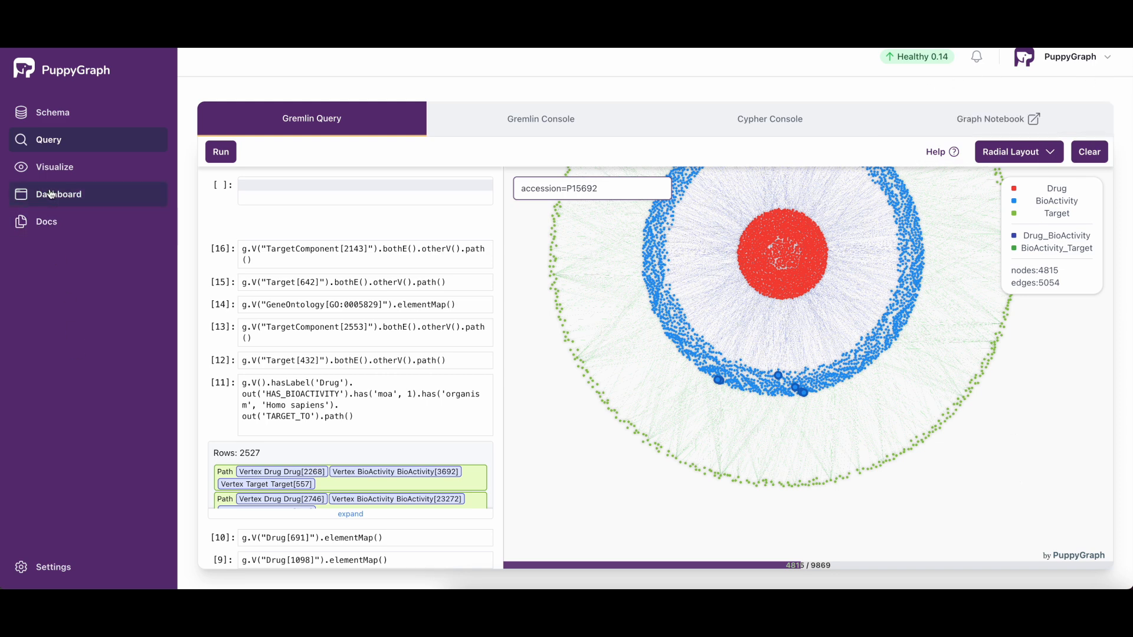
Step: Start the graph visualization and zoom out to view all of its clusters
left_click(57, 168)
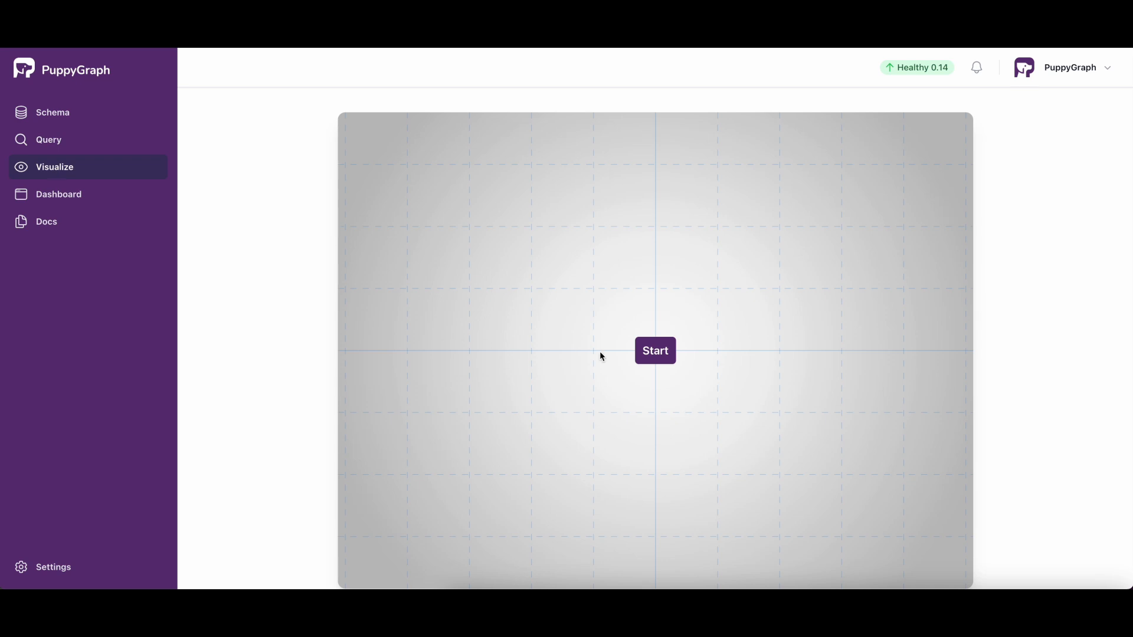
left_click(652, 348)
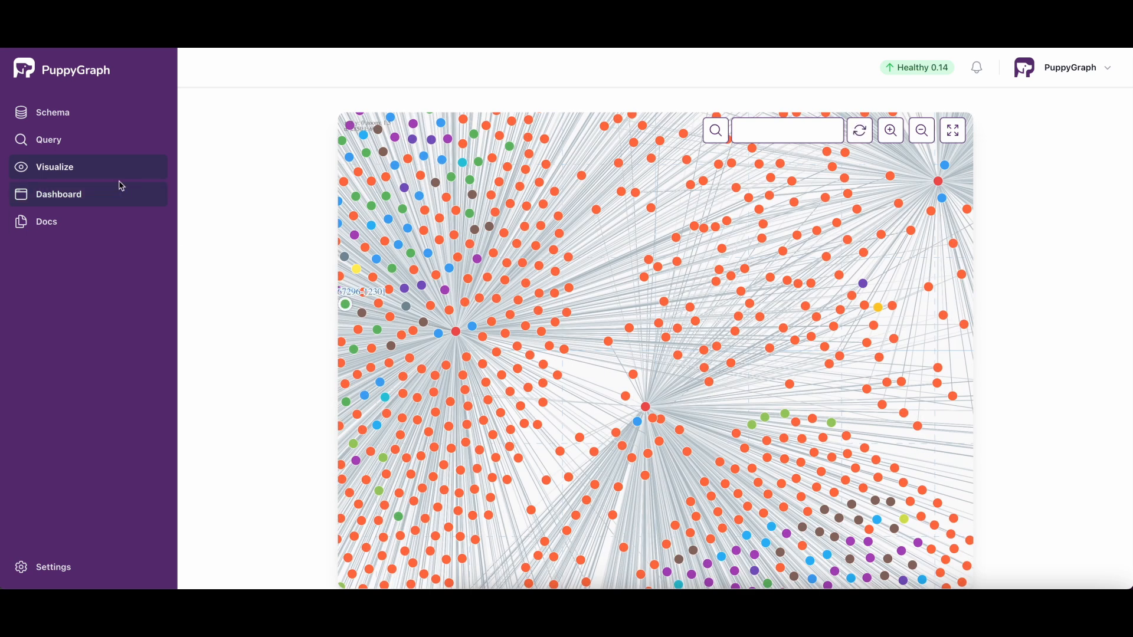
mouse_move(738, 470)
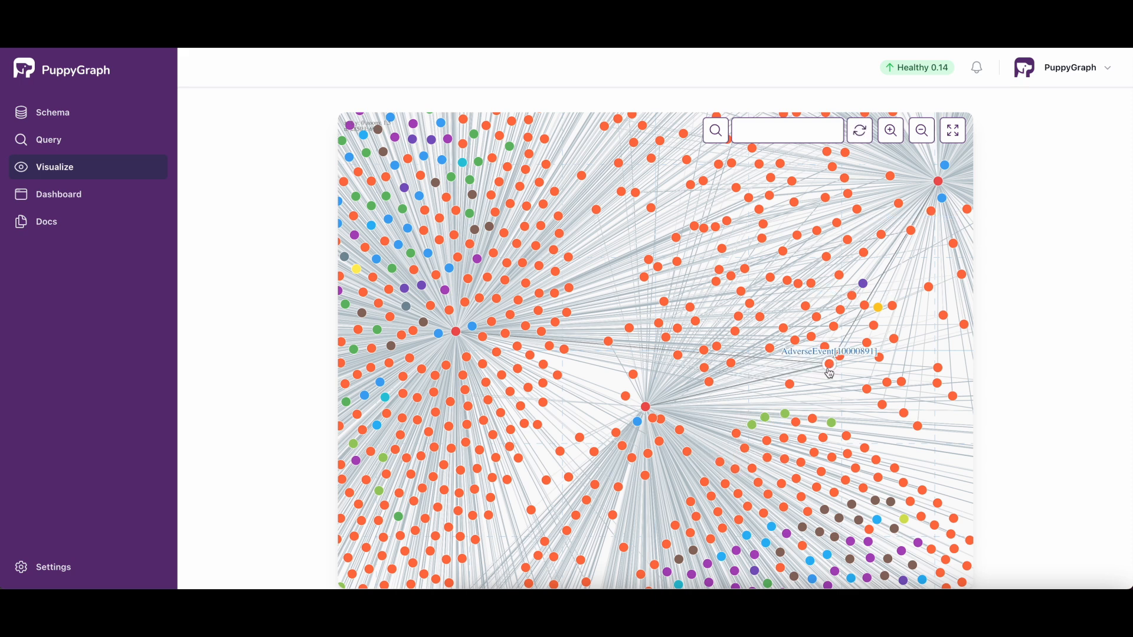
left_click(923, 135)
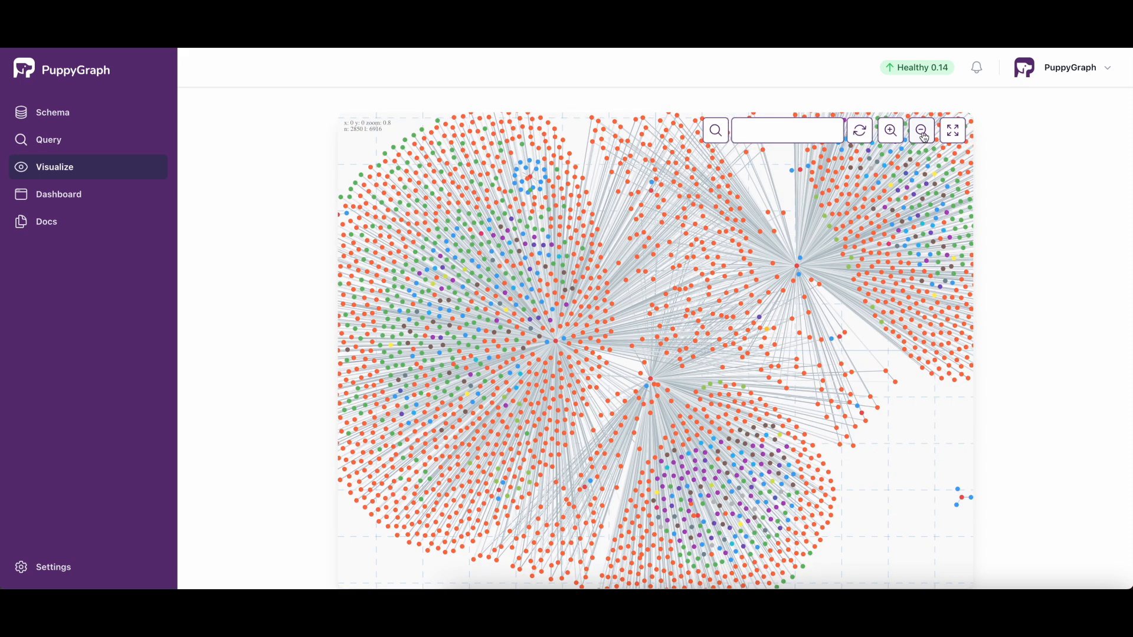
left_click(923, 135)
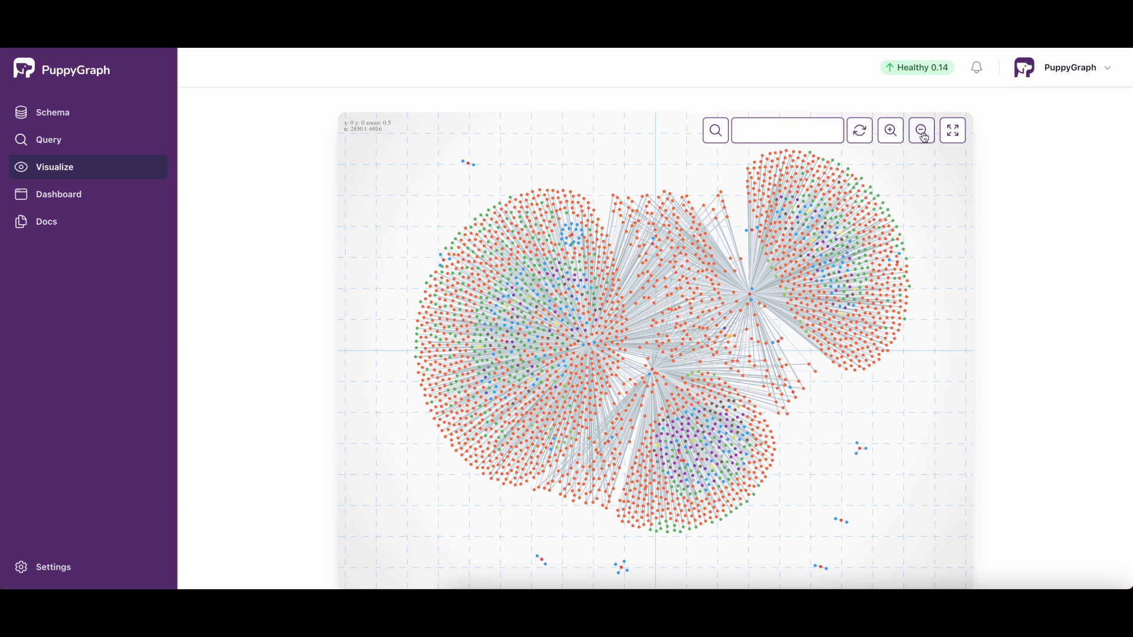